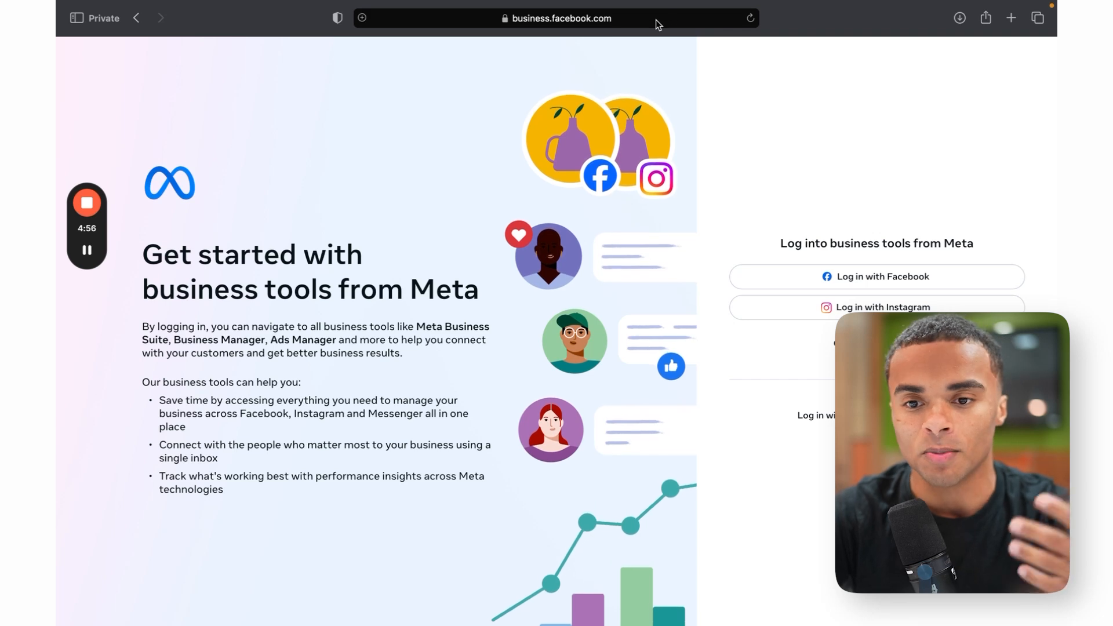
Step: Sign in with Facebook and open the runnethover.apparel portfolio settings to its People list
click(846, 278)
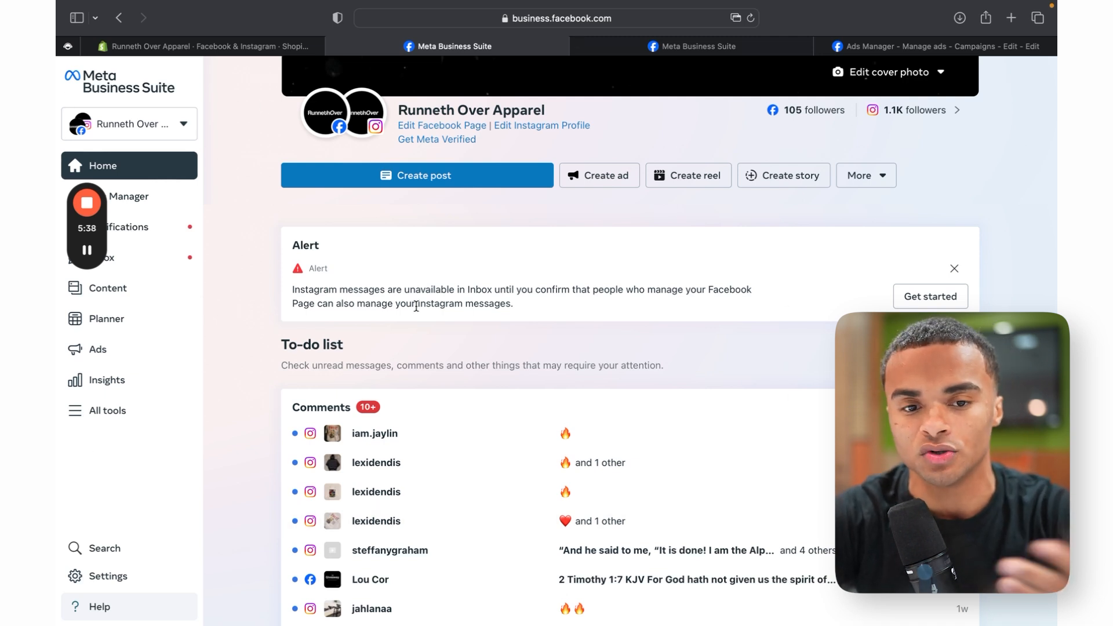
click(181, 124)
click(178, 126)
click(179, 126)
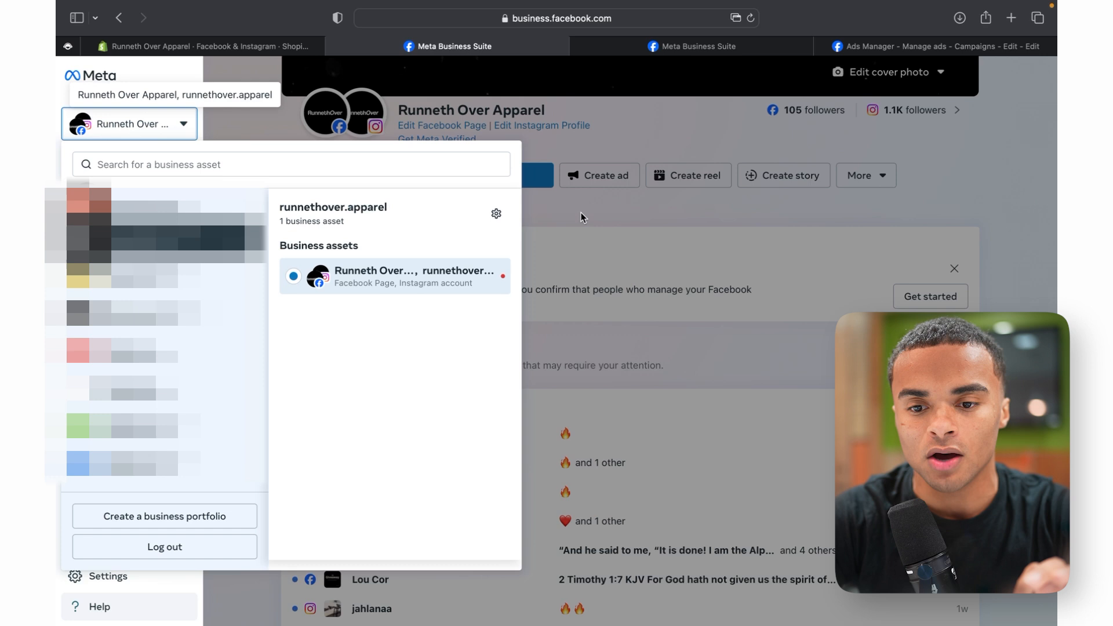
click(497, 219)
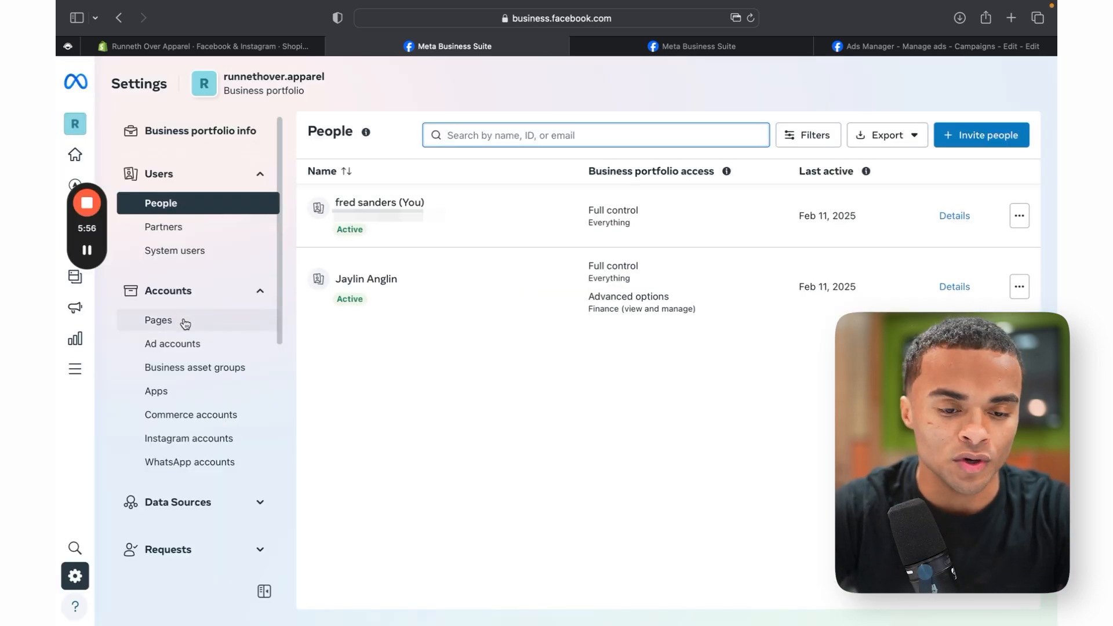
Step: In Pages, start creating a new Facebook Page named 'Fred'
click(185, 323)
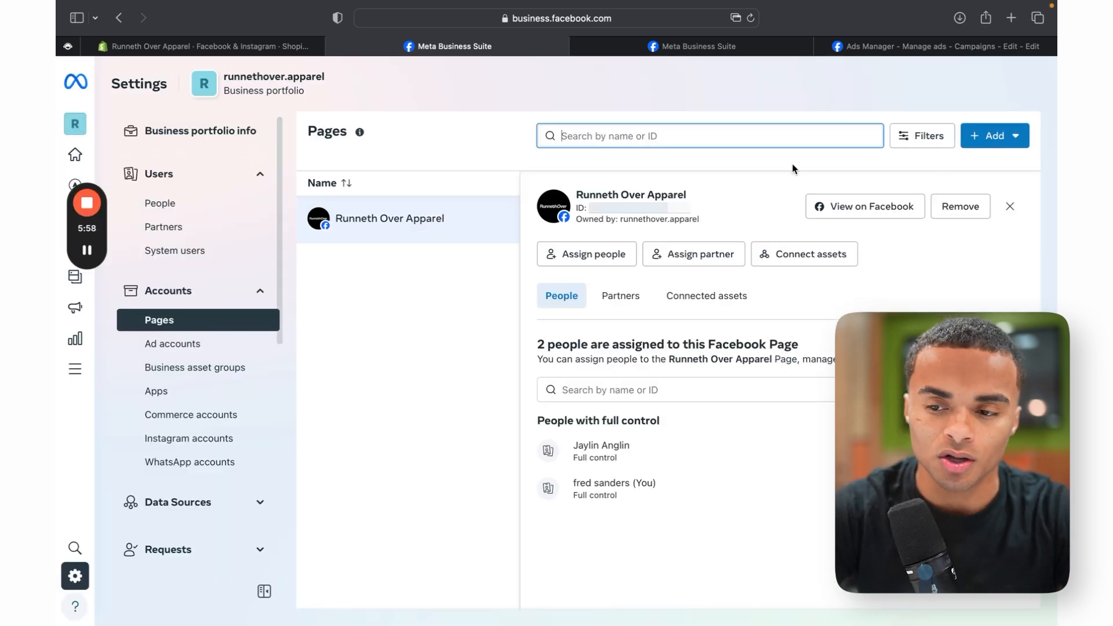
click(1001, 137)
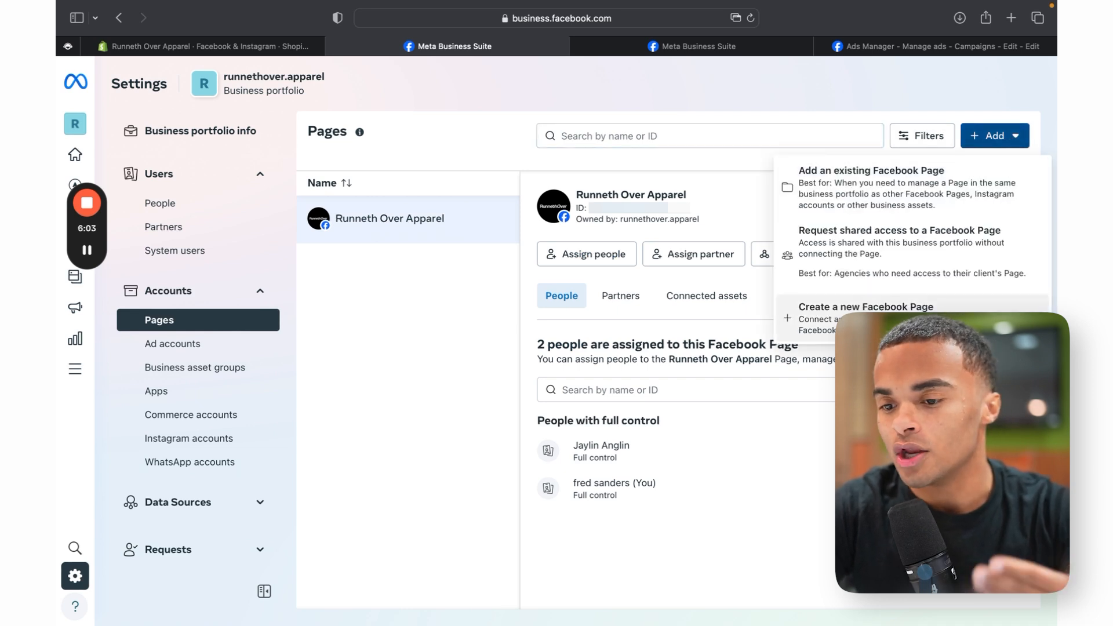
click(867, 308)
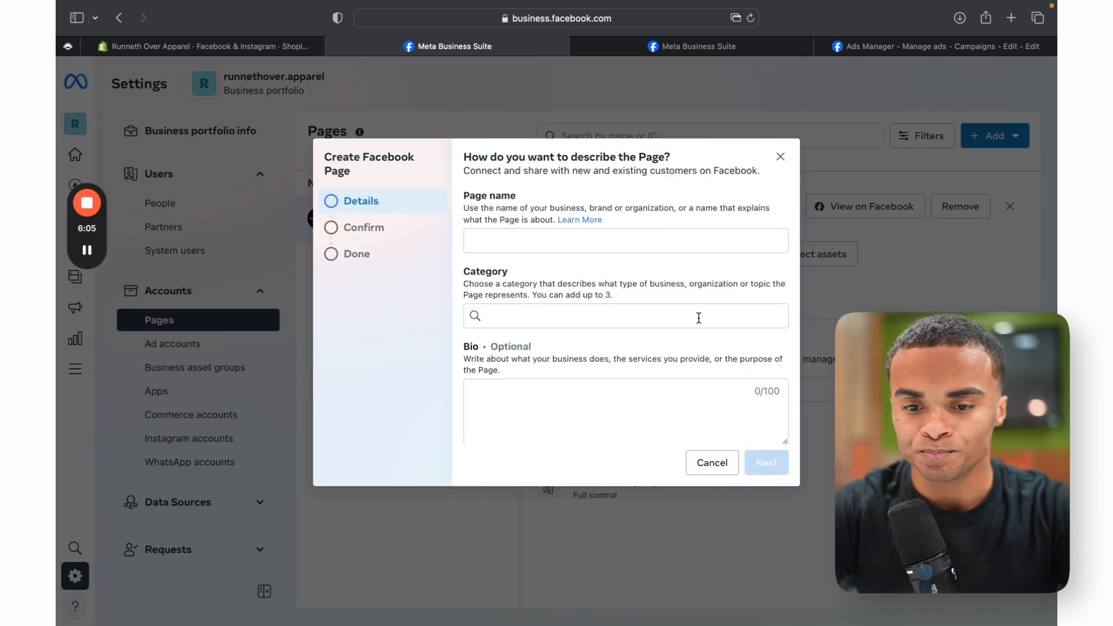
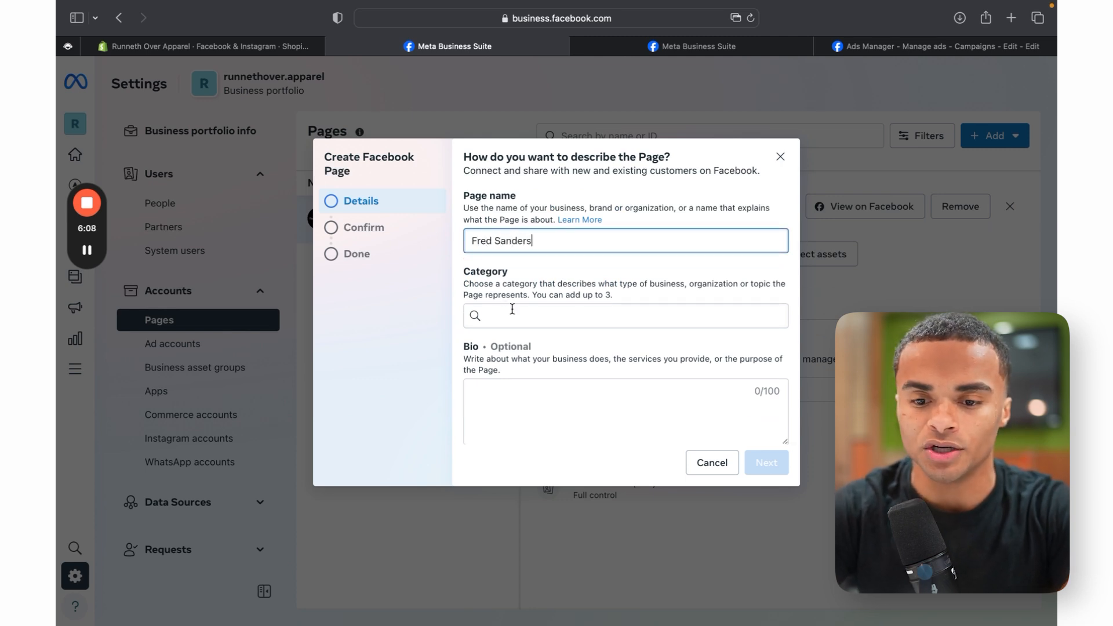
Step: Set the page category to Medical & health, accept the terms, then abandon the page
click(512, 311)
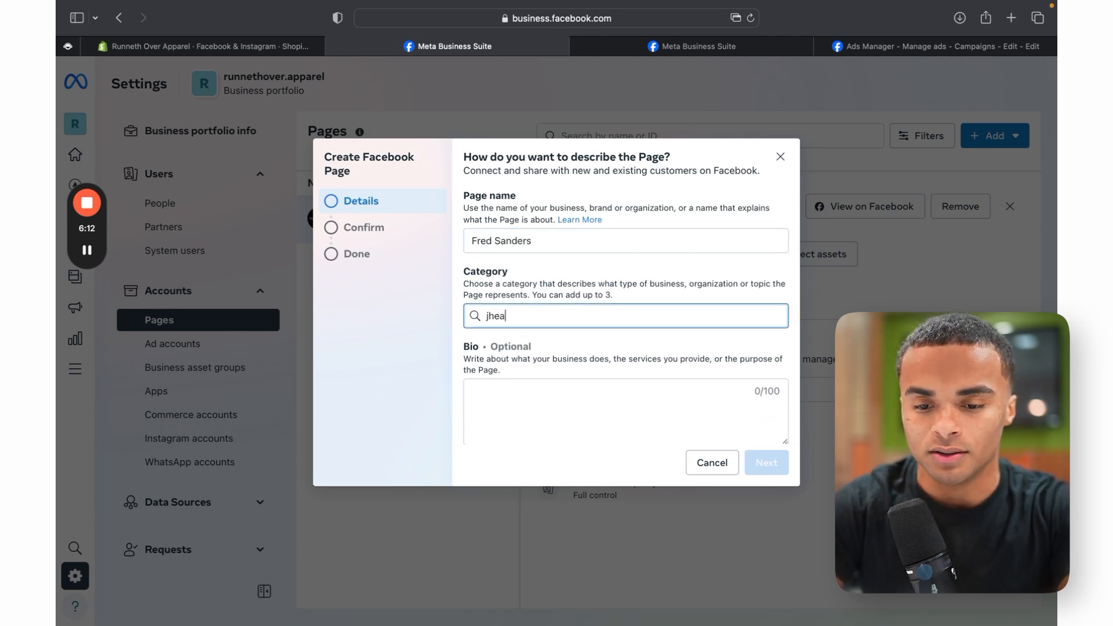
text(hea)
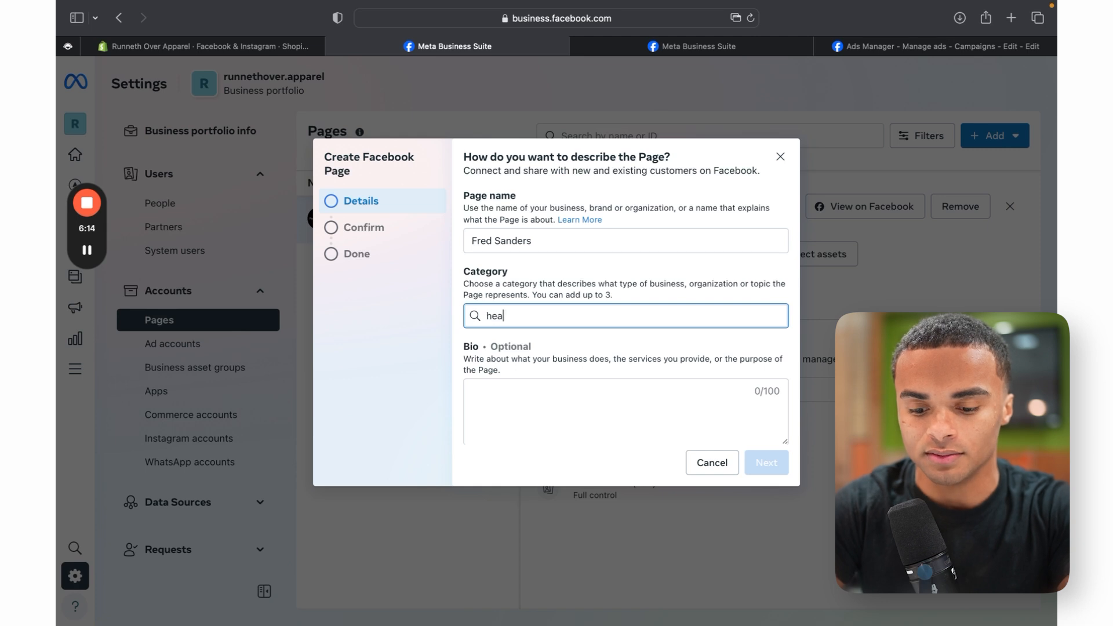
text(lth)
click(562, 352)
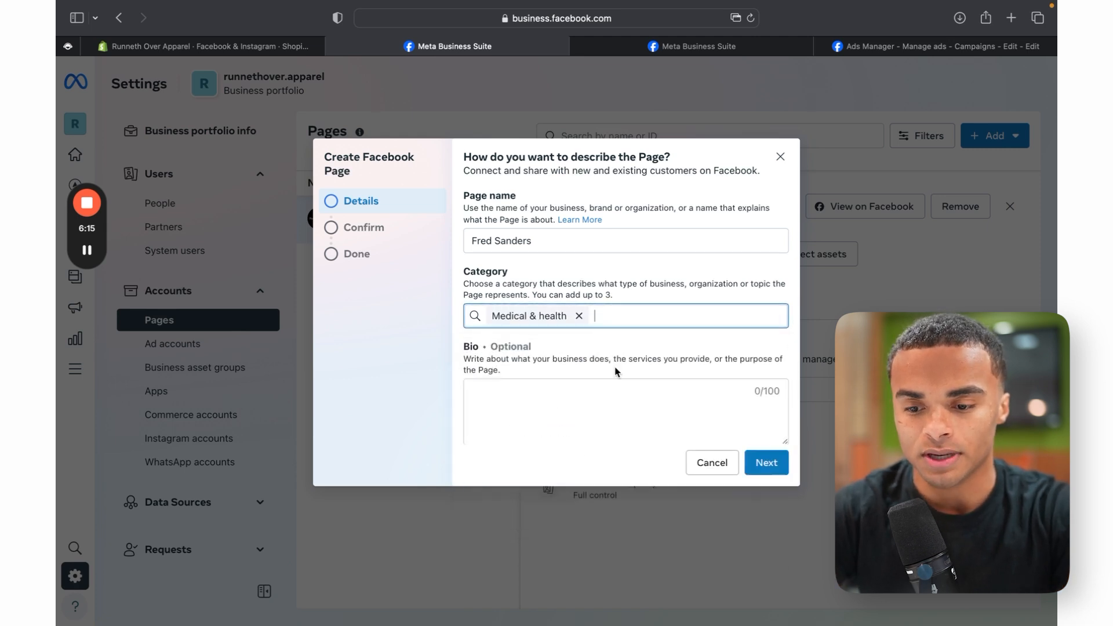
click(765, 462)
click(472, 377)
click(781, 156)
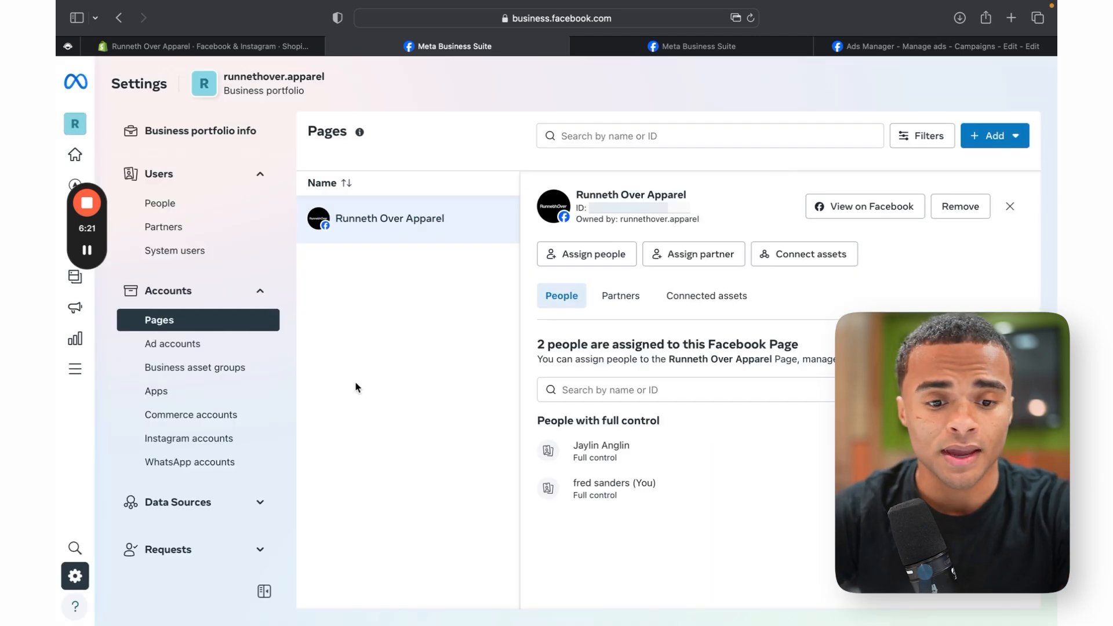
Step: Create a brand-new ad account for runnethover.apparel, reviewing the time zone and accepting Meta's terms
click(204, 344)
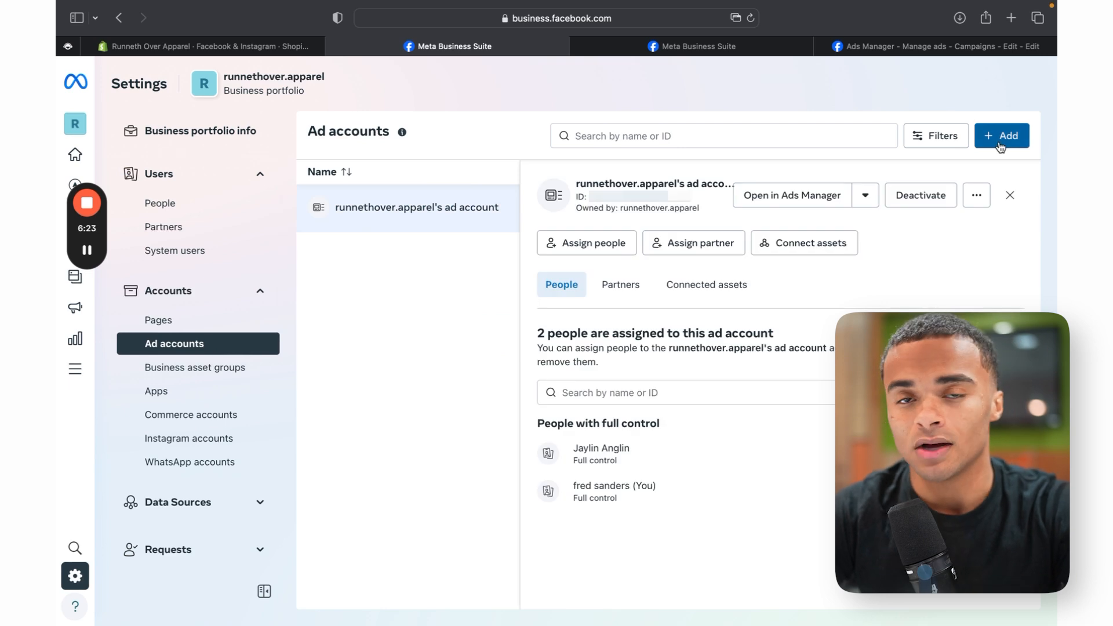
click(1002, 144)
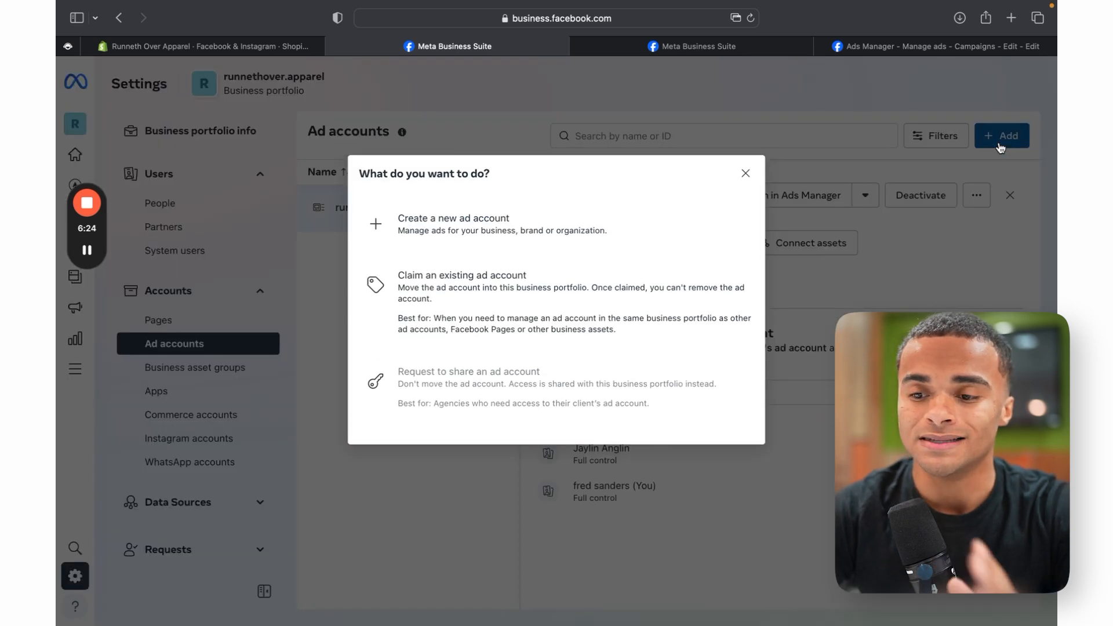
click(565, 227)
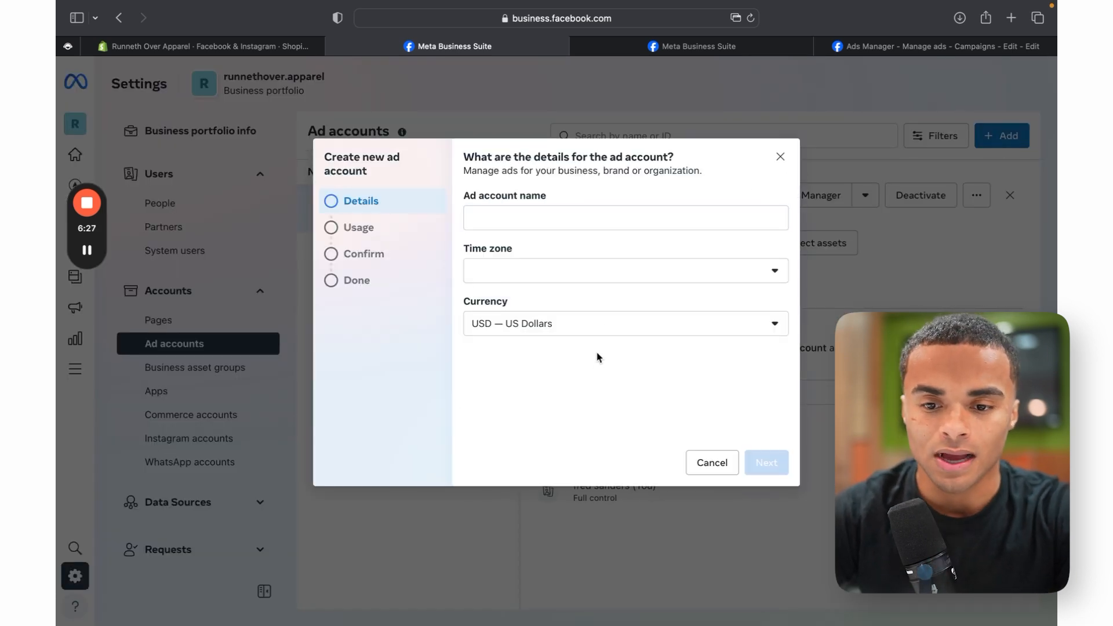
click(530, 269)
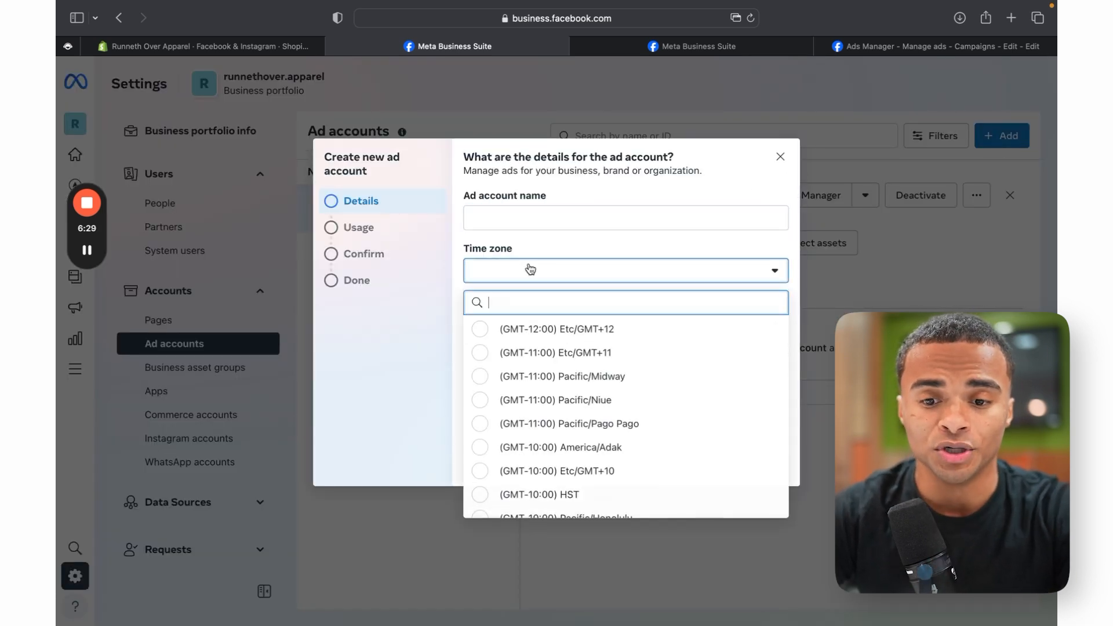
click(589, 278)
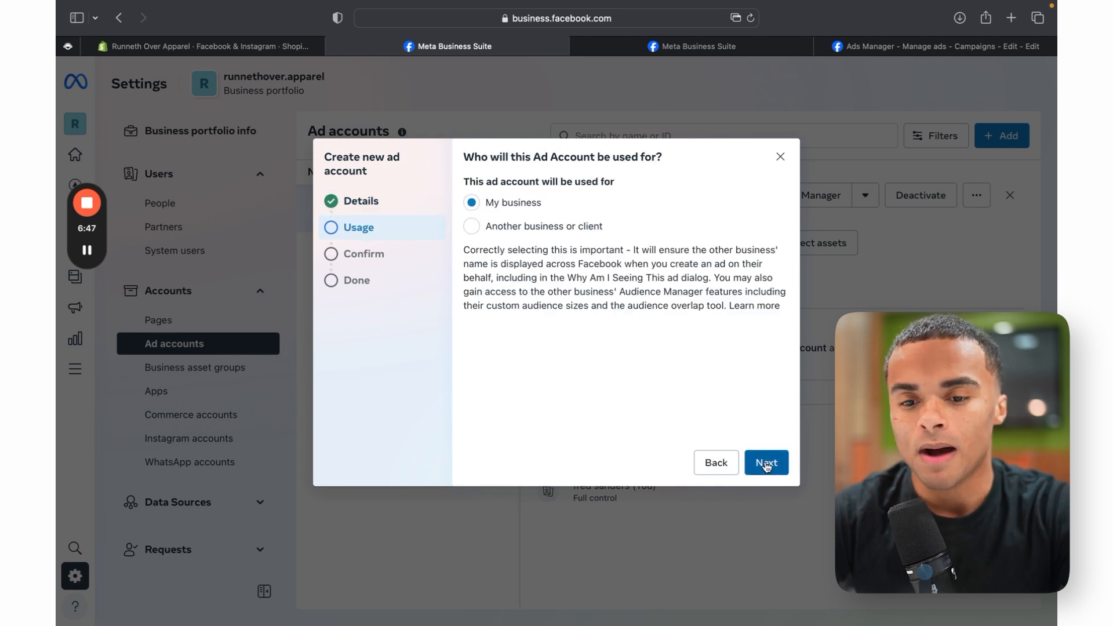
click(766, 462)
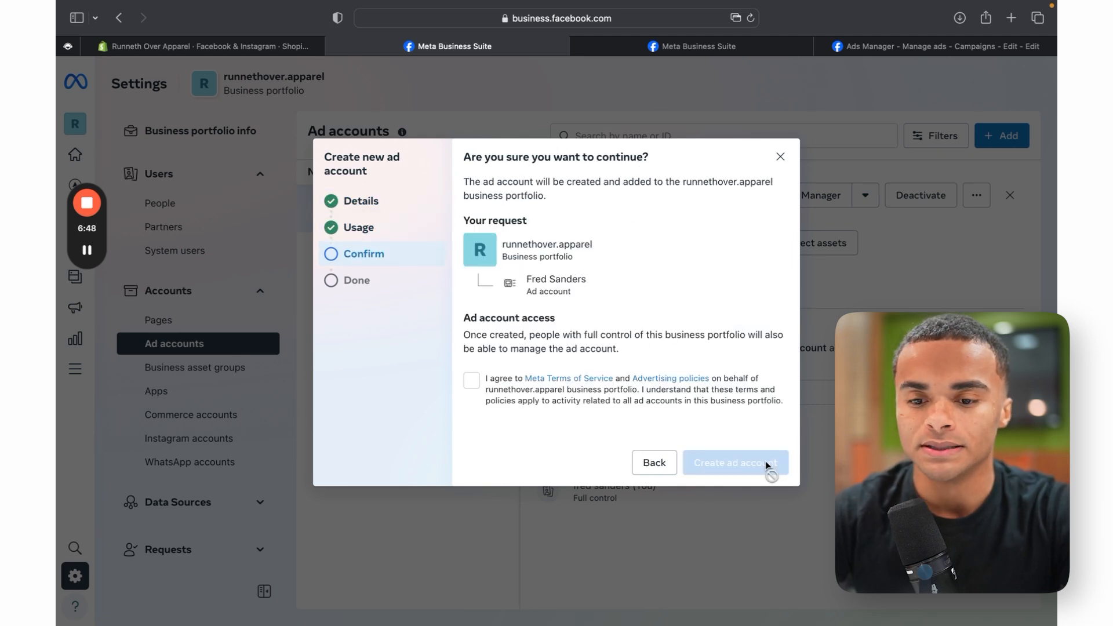
click(472, 380)
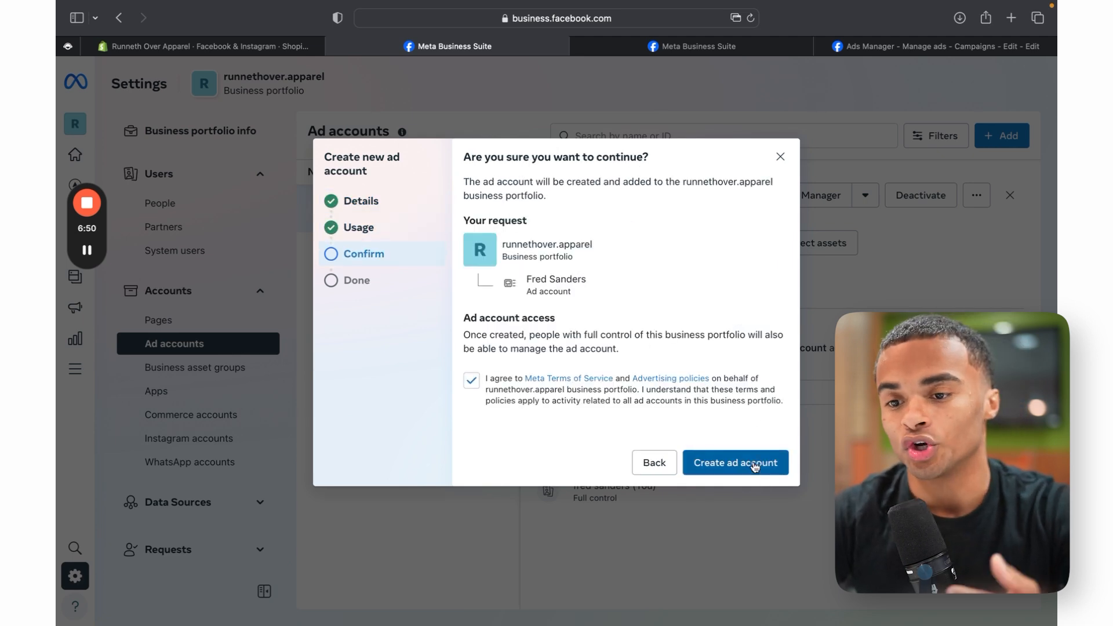
click(781, 158)
click(176, 503)
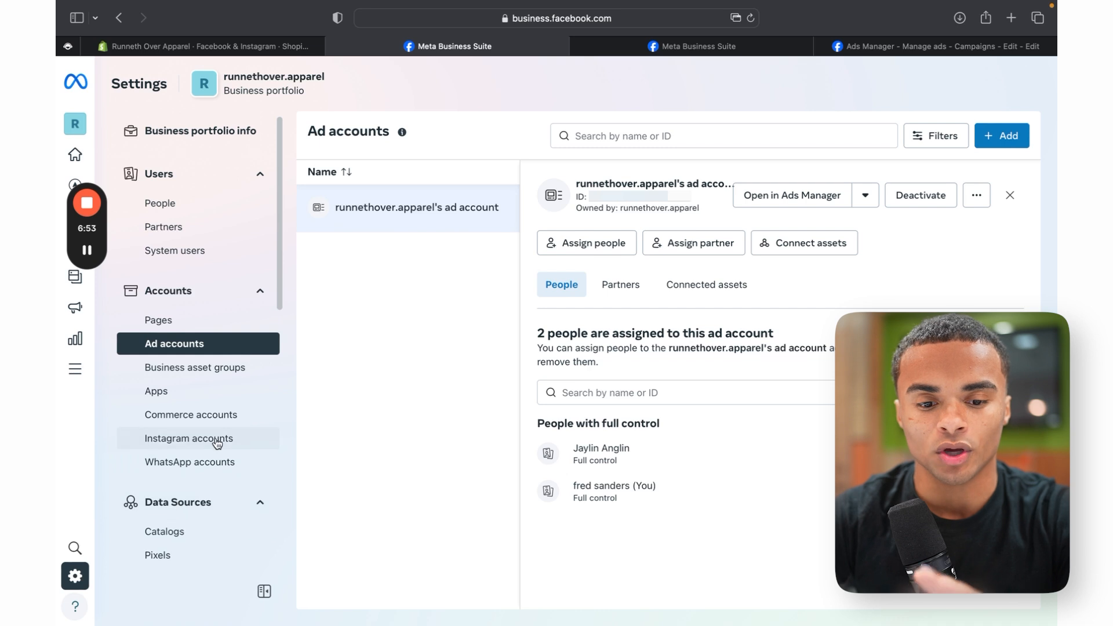
Step: Create a new dataset named 'fred' from the portfolio's Datasets page
scroll(218, 444, down, 2)
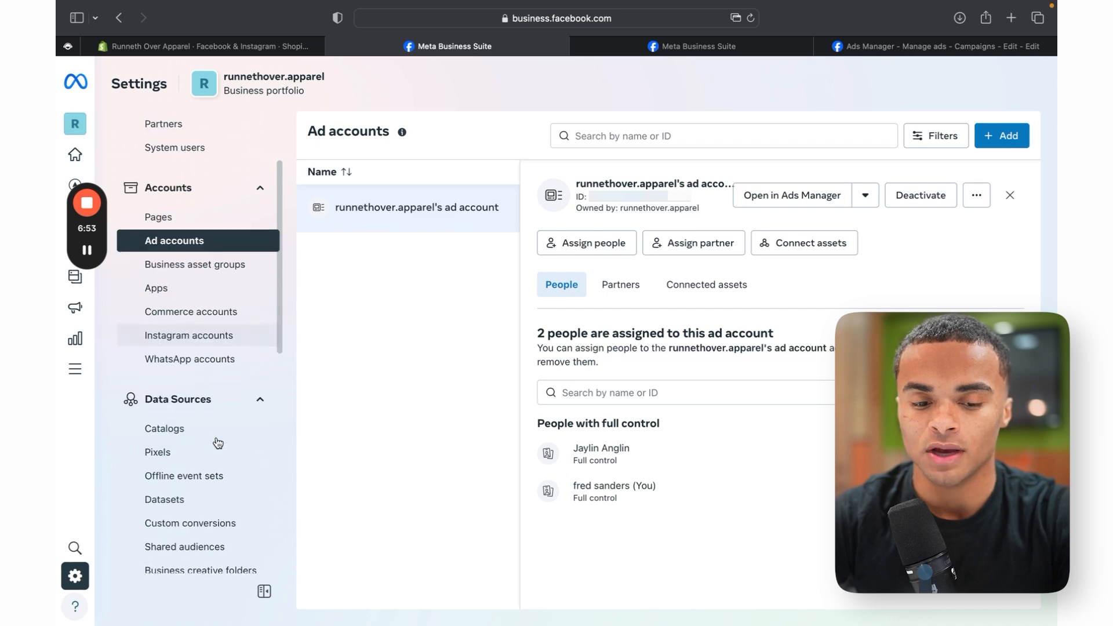
click(196, 499)
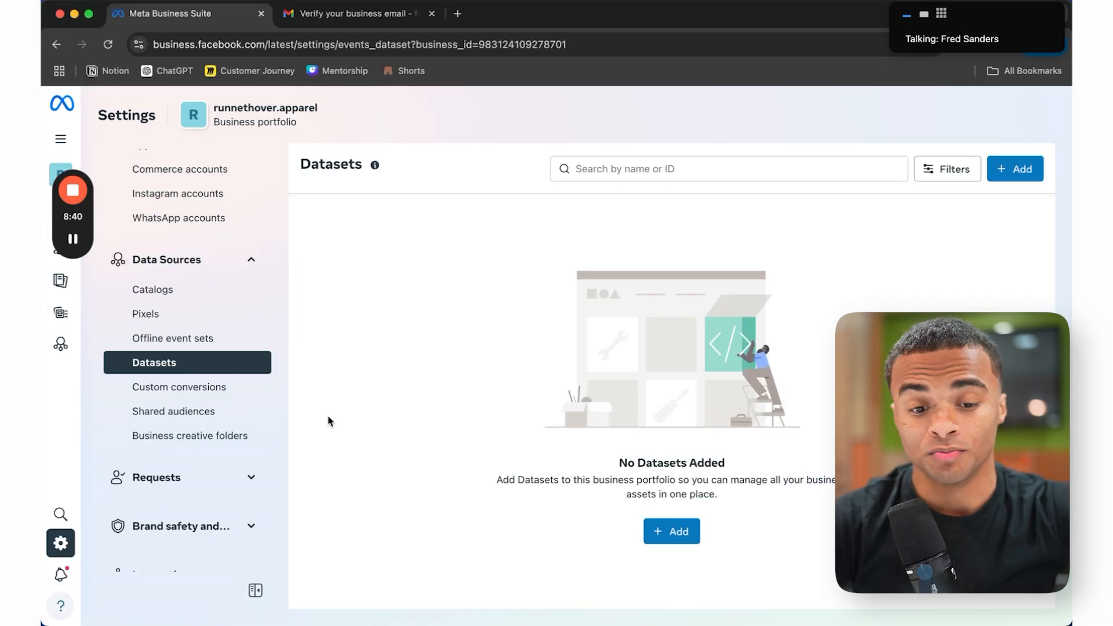
scroll(211, 368, up, 2)
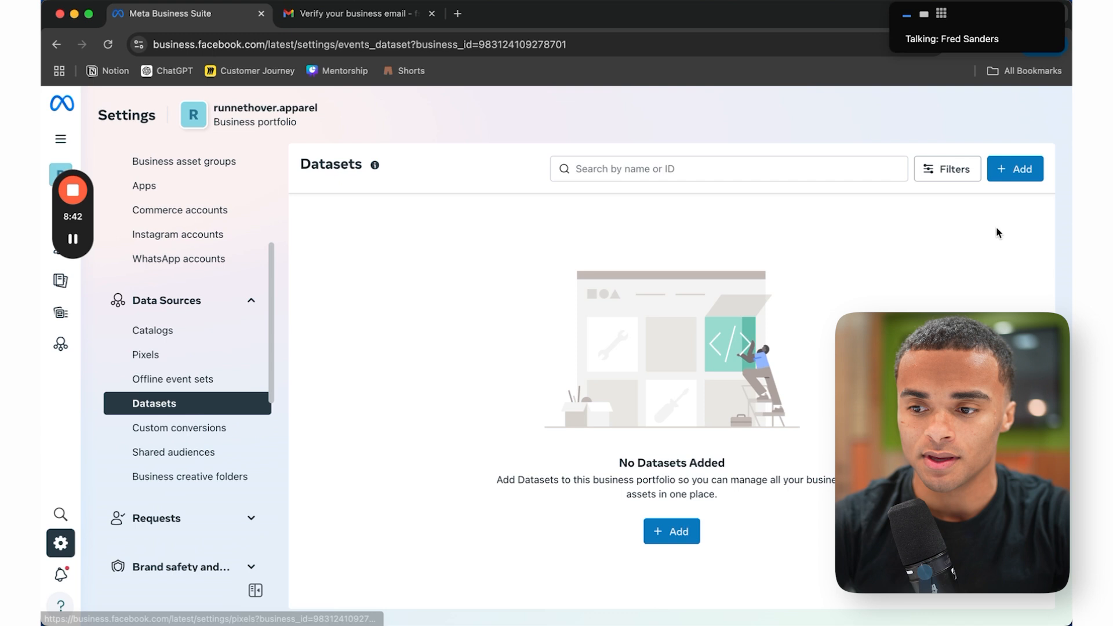
click(1014, 168)
click(552, 278)
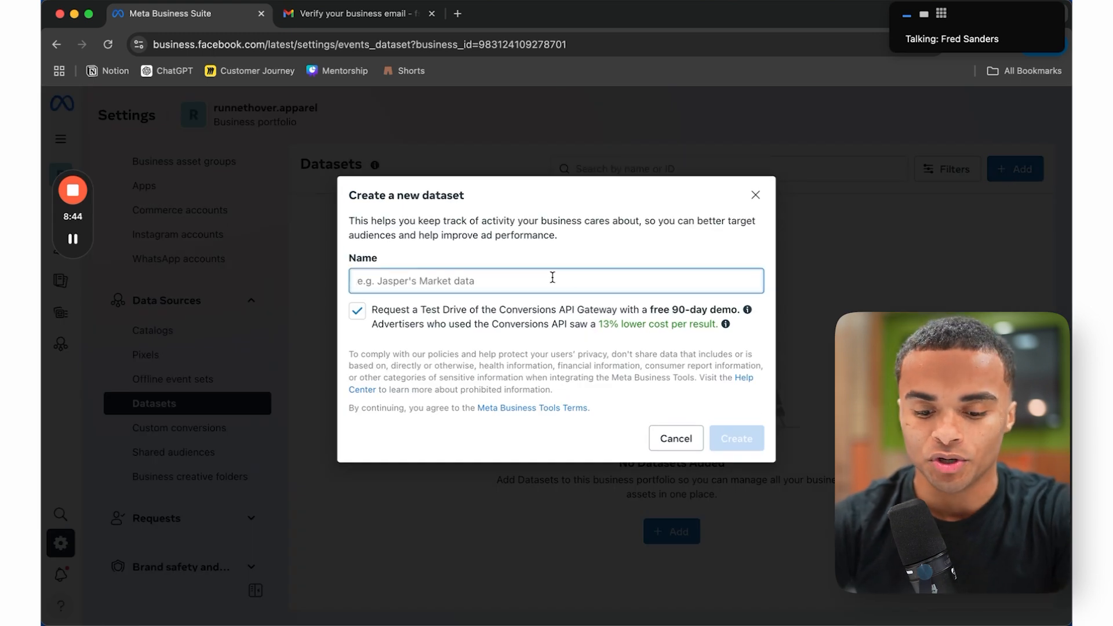
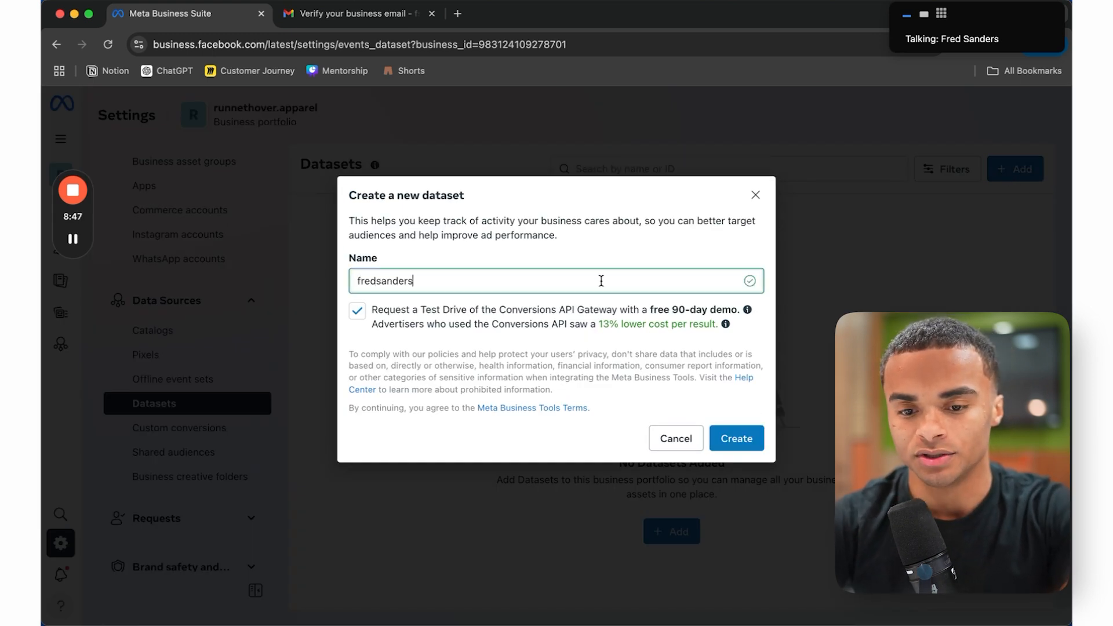
click(737, 437)
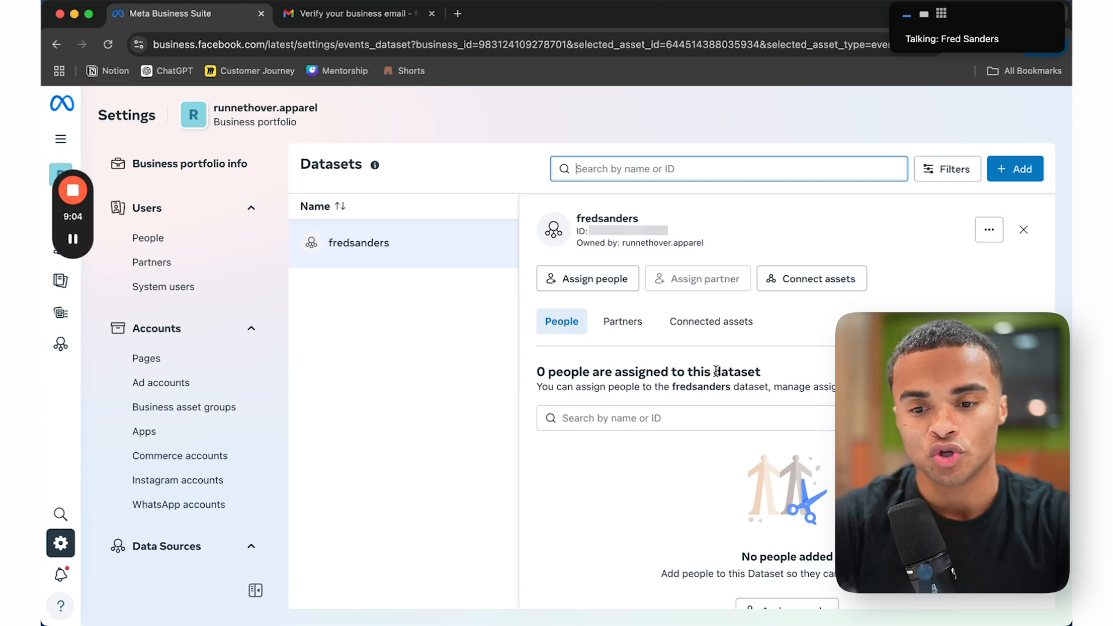
Step: Assign all three people to the new dataset with full control
click(601, 290)
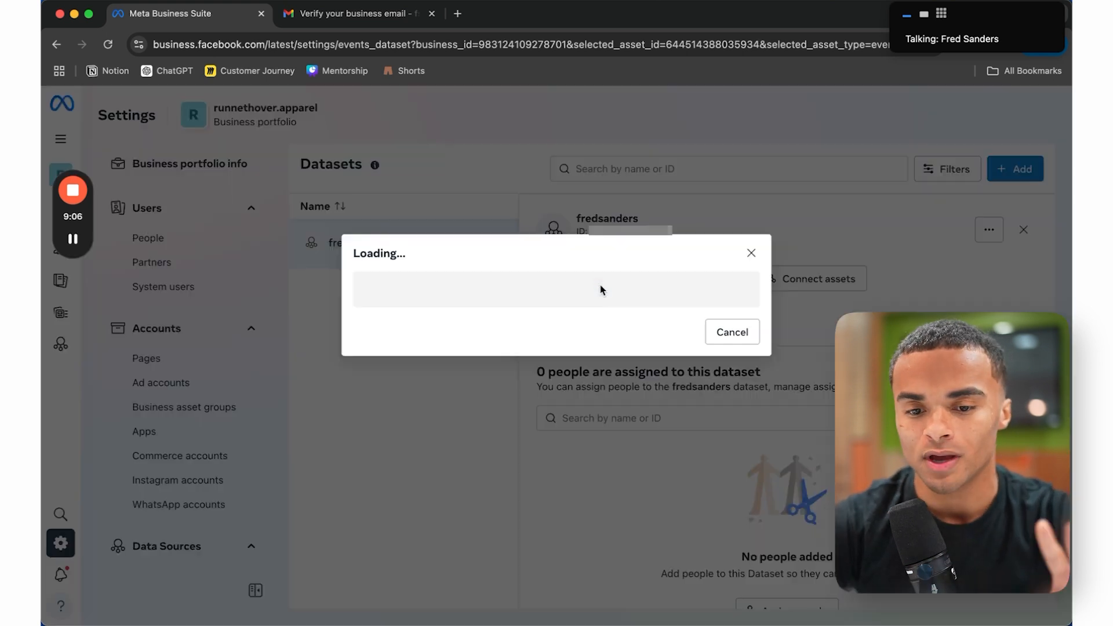
click(377, 264)
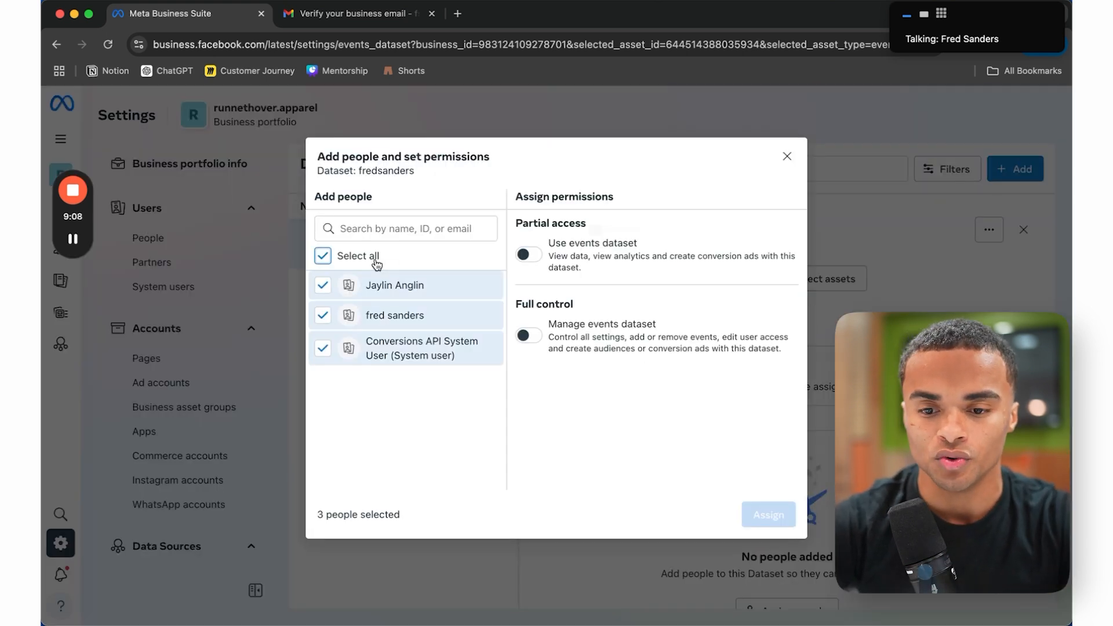
click(528, 335)
click(764, 514)
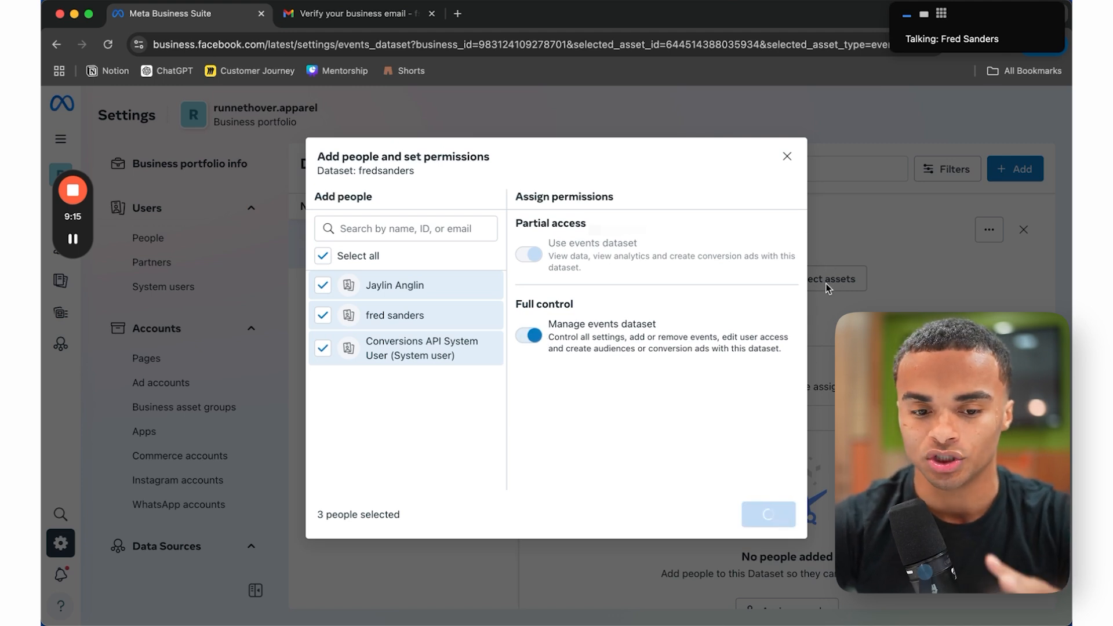
click(731, 451)
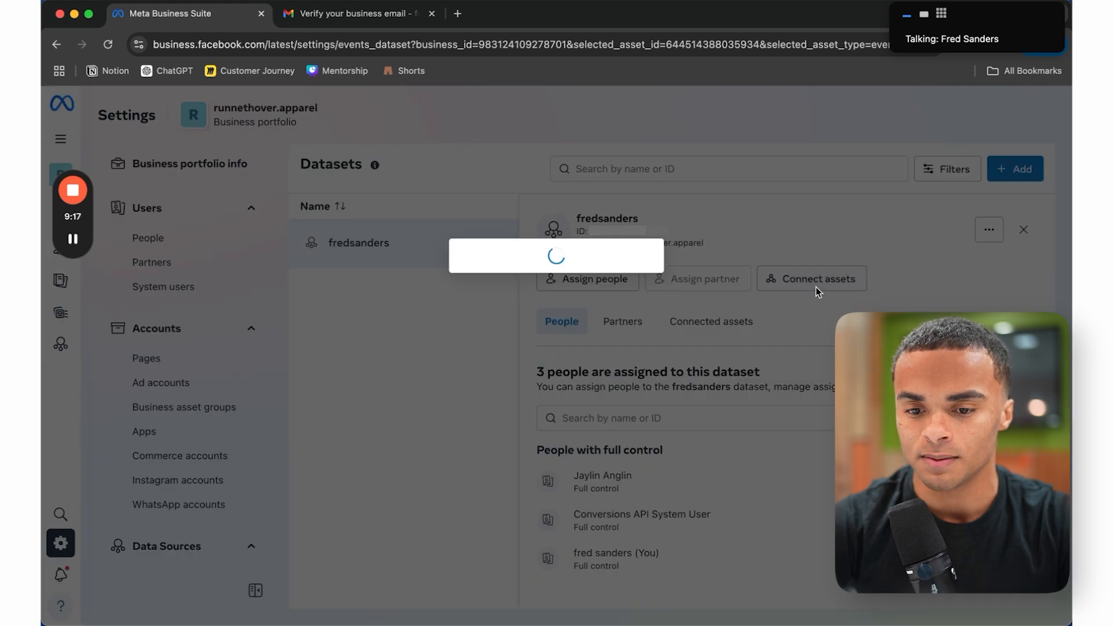
Step: Connect the new ad account to the dataset
click(466, 249)
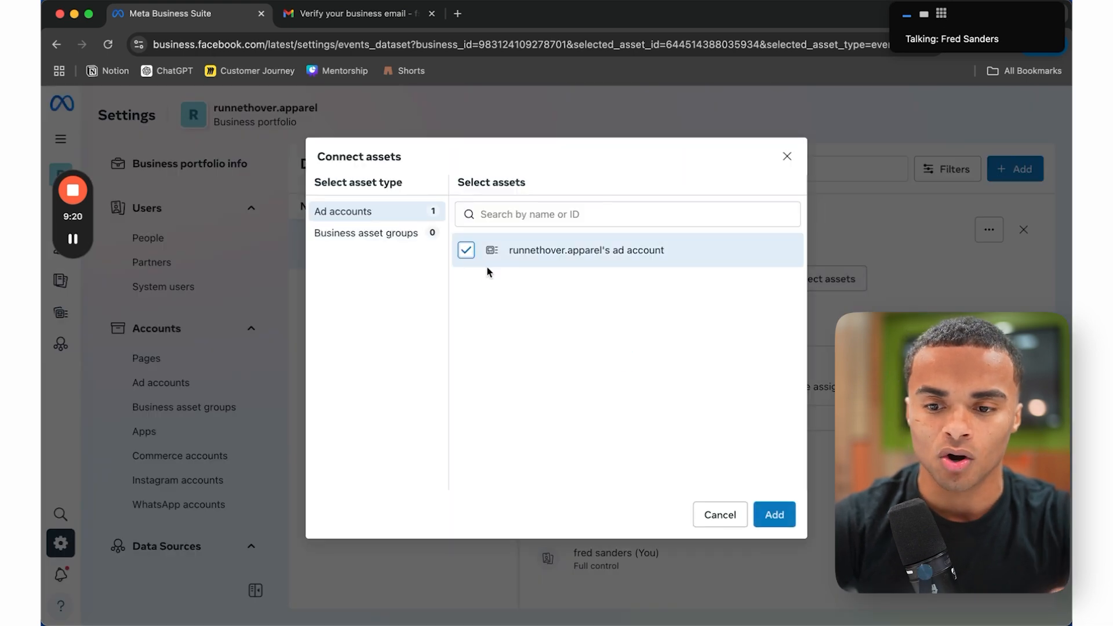
click(766, 515)
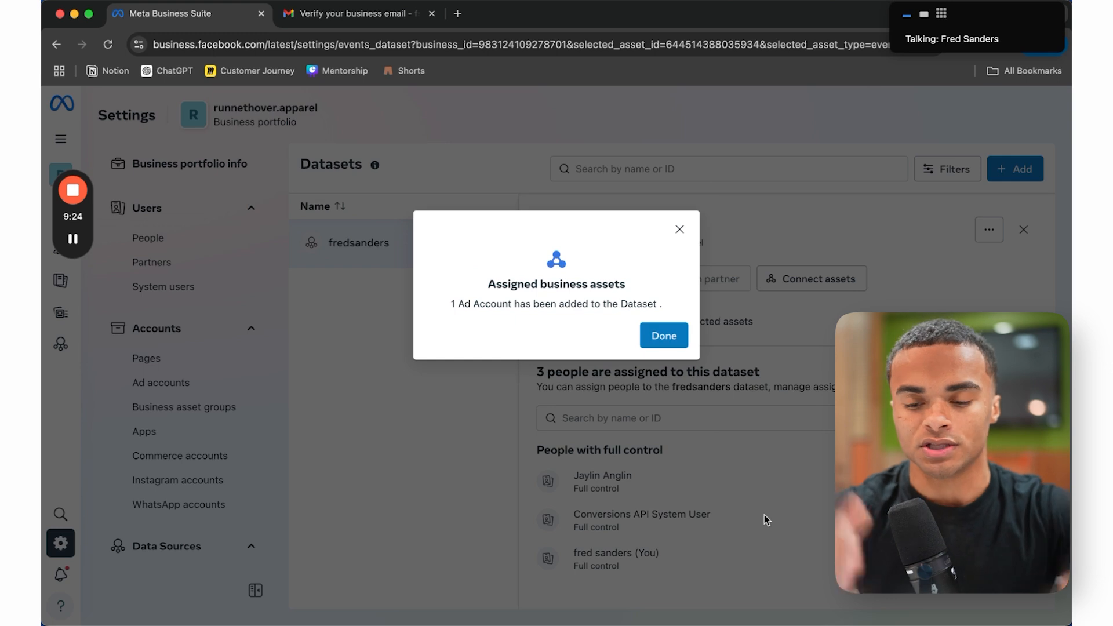
click(649, 340)
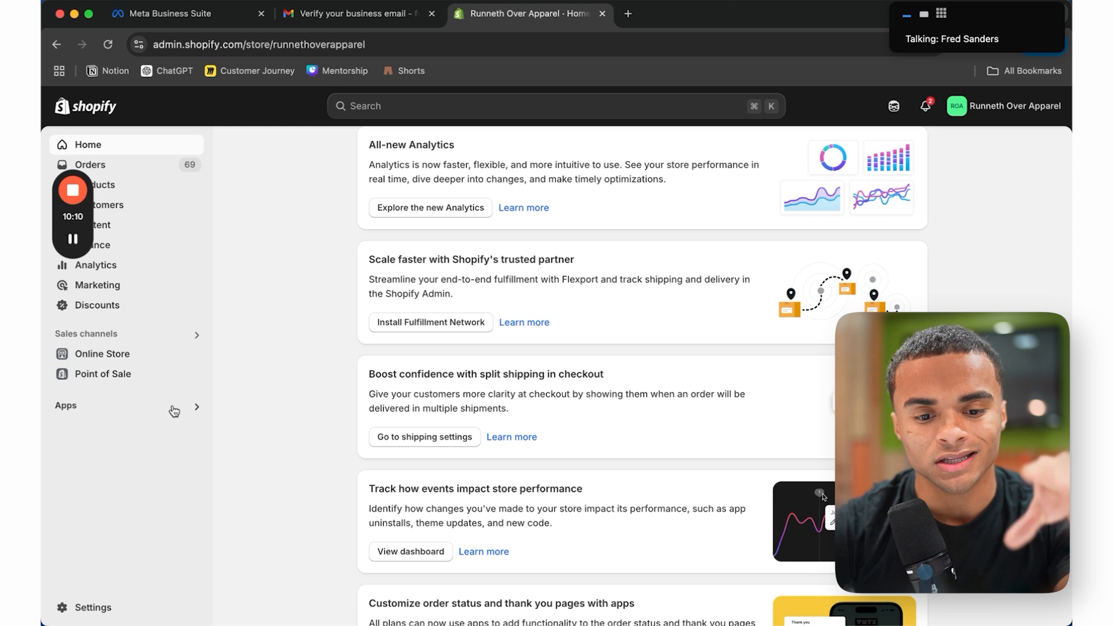
Step: Search the store's apps for 'facebook' and install the Facebook & Instagram app
click(174, 412)
text(face)
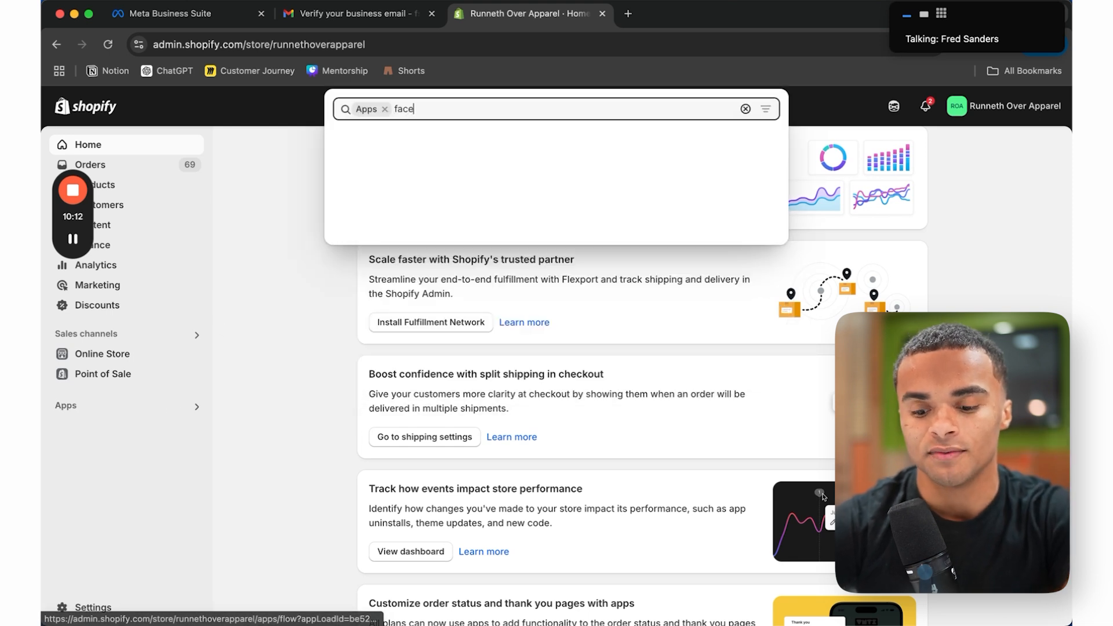
text(book)
click(473, 148)
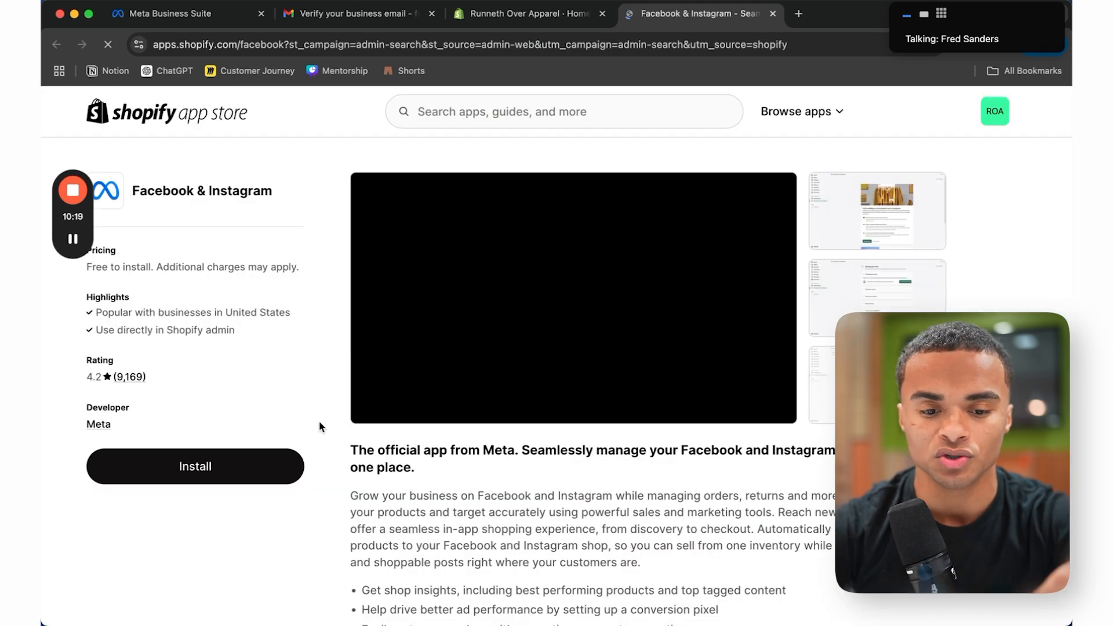
click(236, 458)
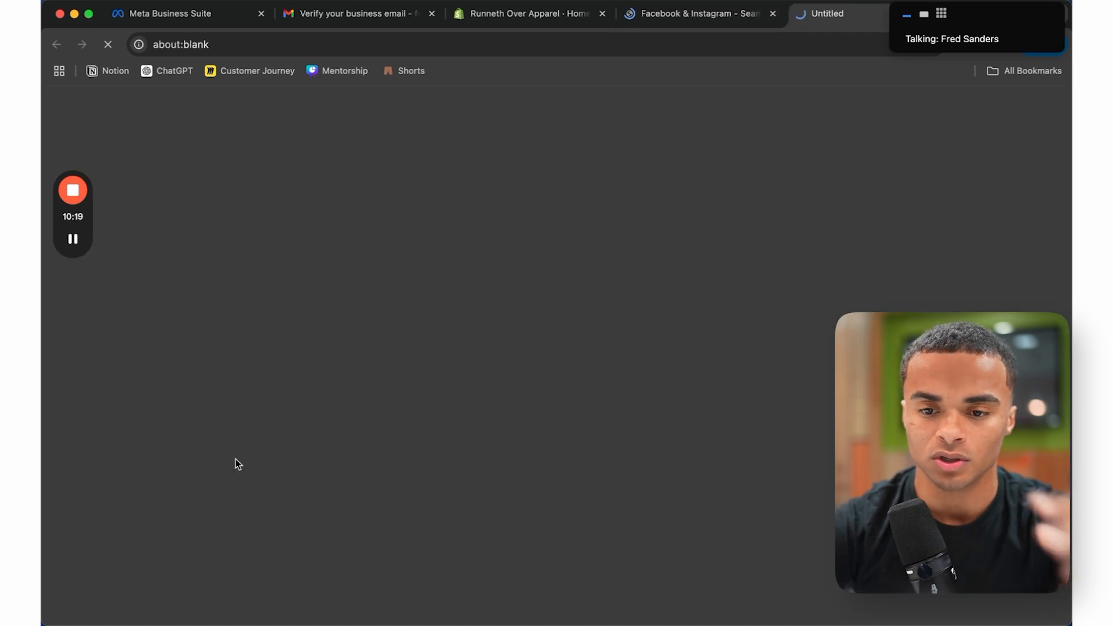
click(827, 438)
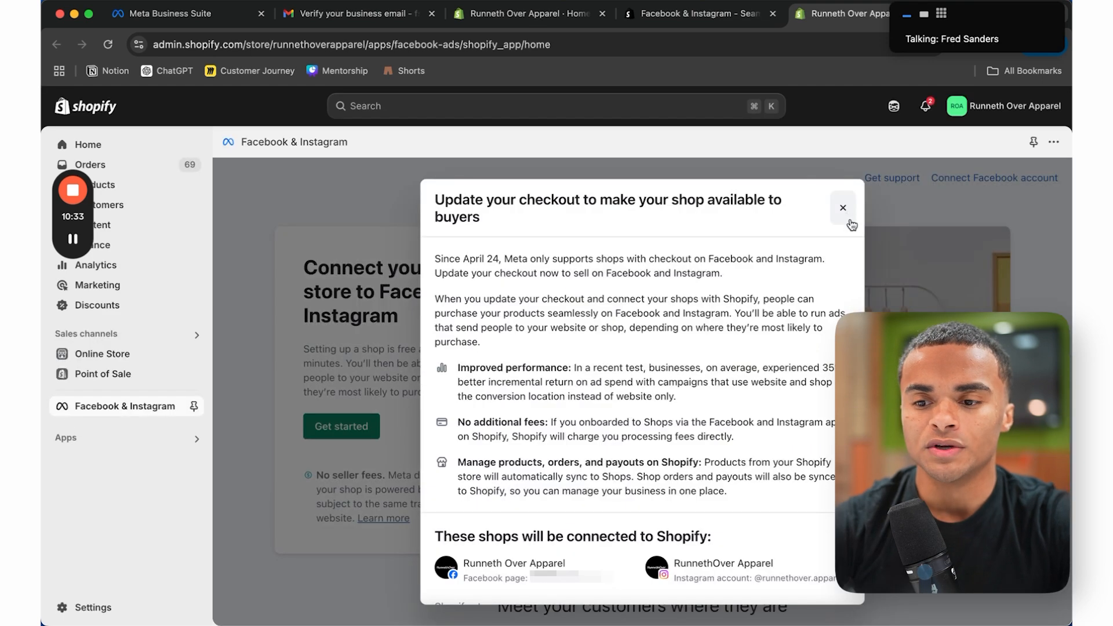
click(843, 212)
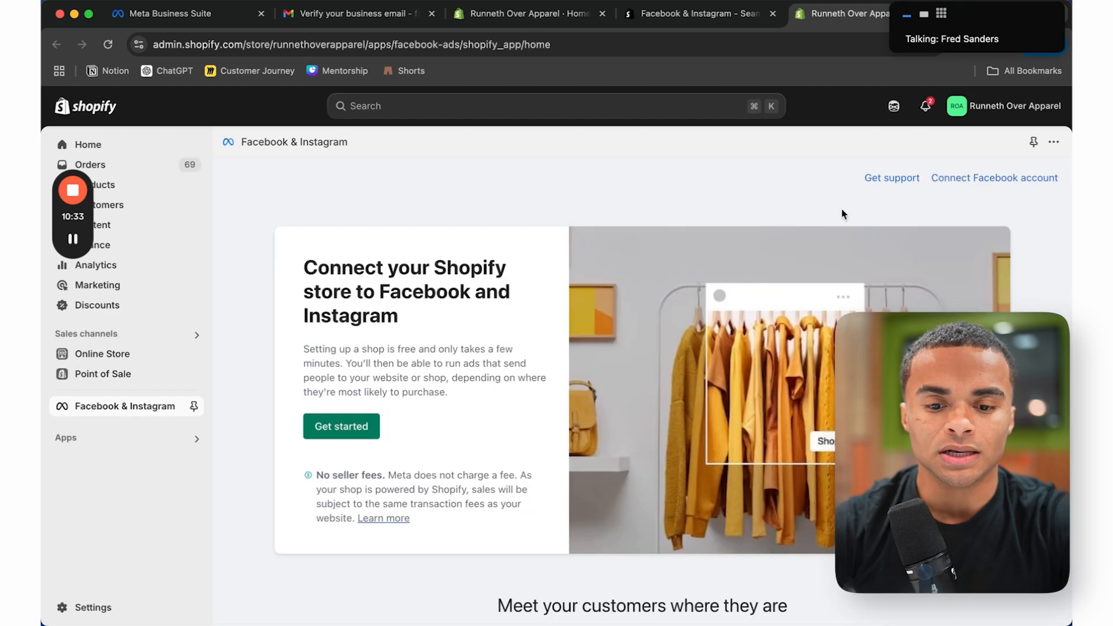
Step: Connect the store to Facebook and Instagram and save MAXIMUM data sharing
click(354, 433)
scroll(658, 471, down, 5)
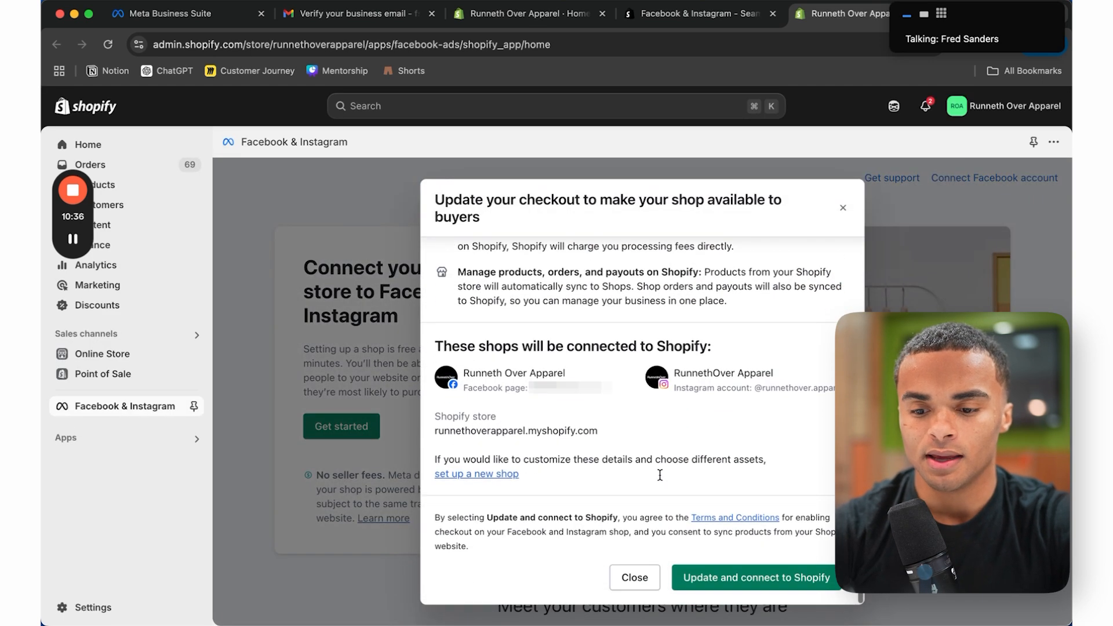
click(732, 579)
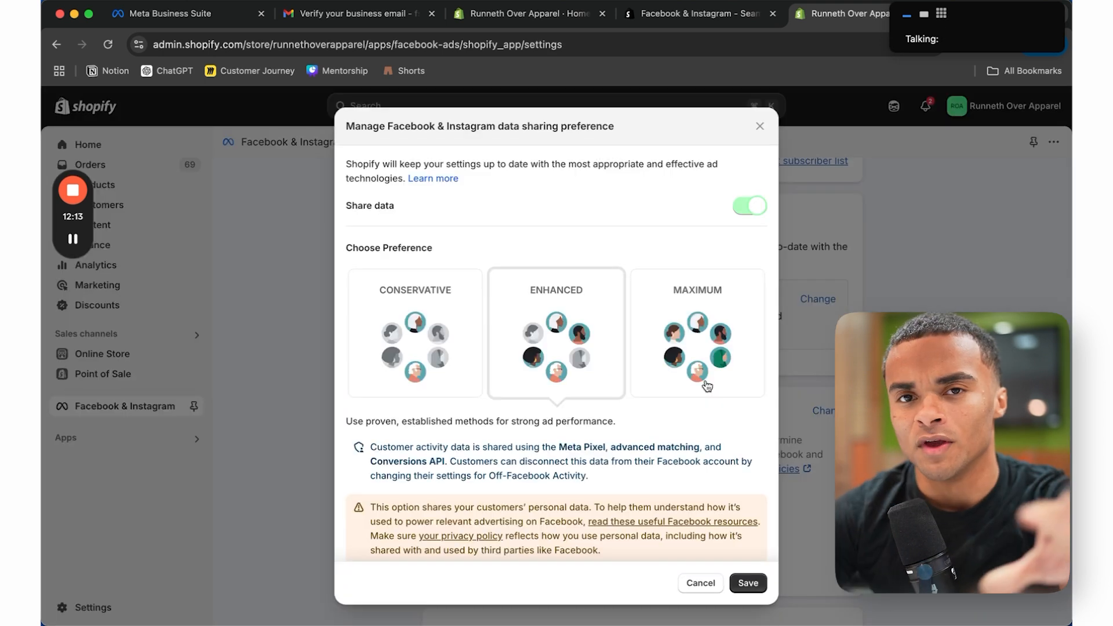
click(697, 365)
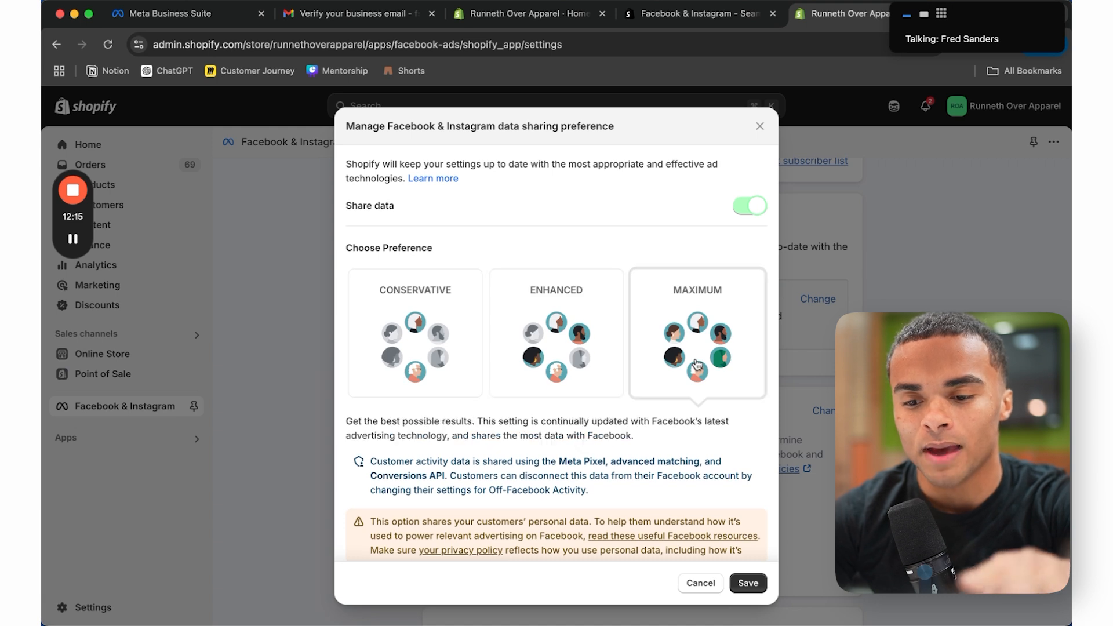
click(750, 583)
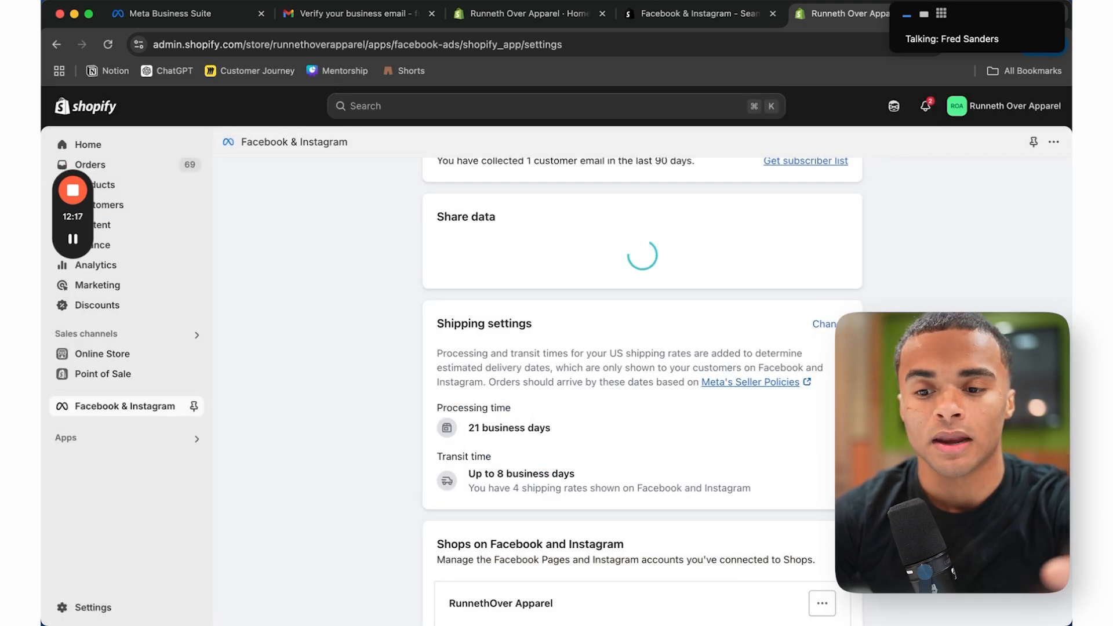
Step: Choose runnethover.apparel's pixel dataset to track customer behavior and connect it
scroll(643, 392, up, 1)
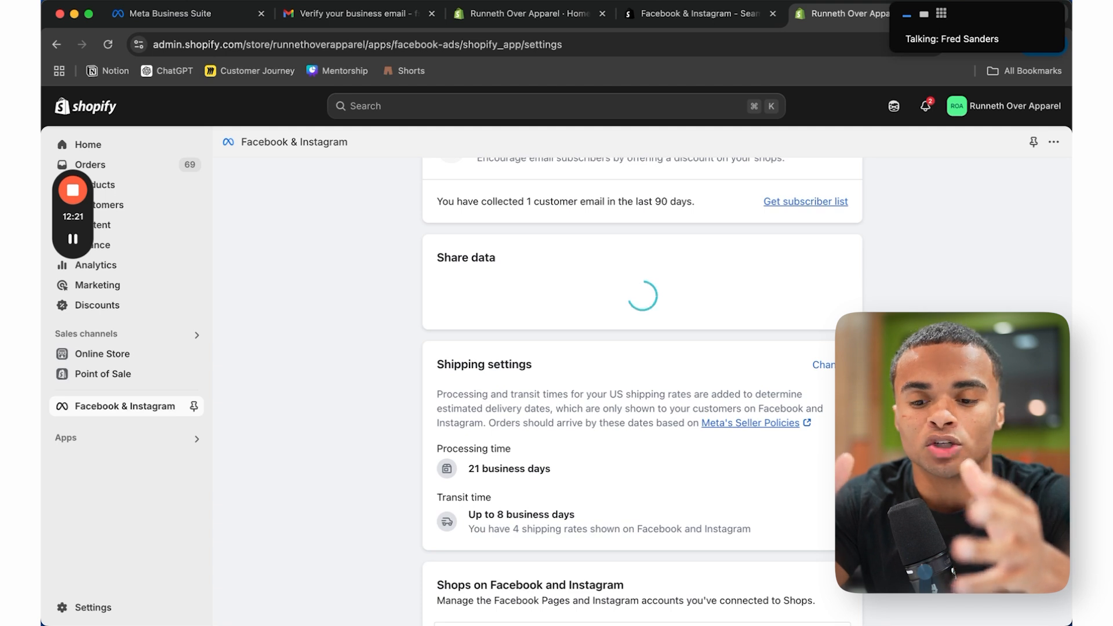
scroll(786, 303, down, 3)
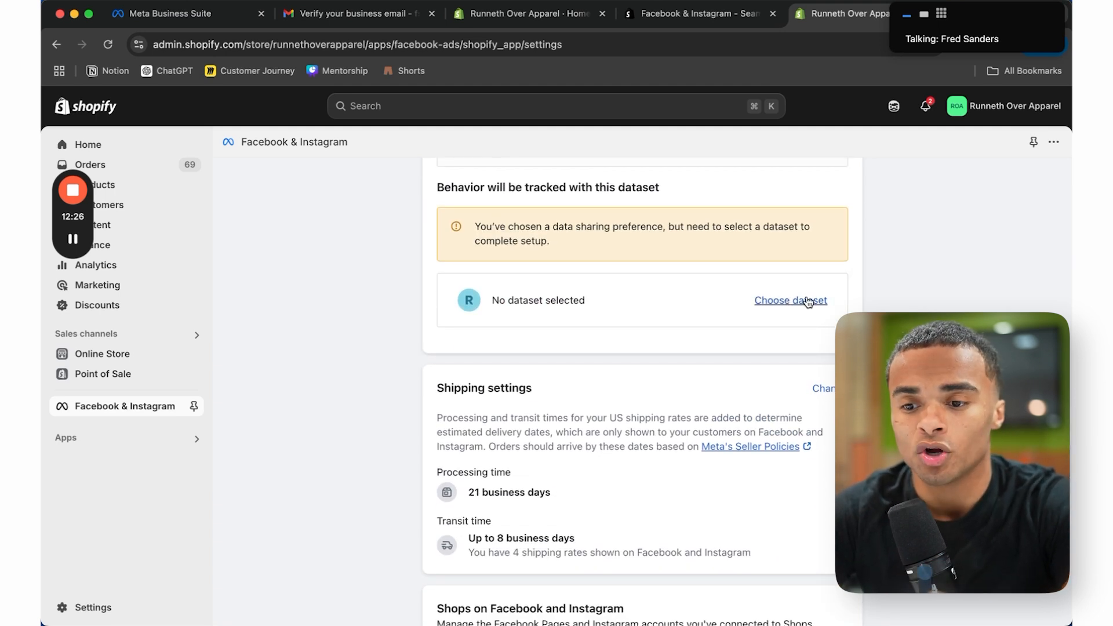
click(808, 301)
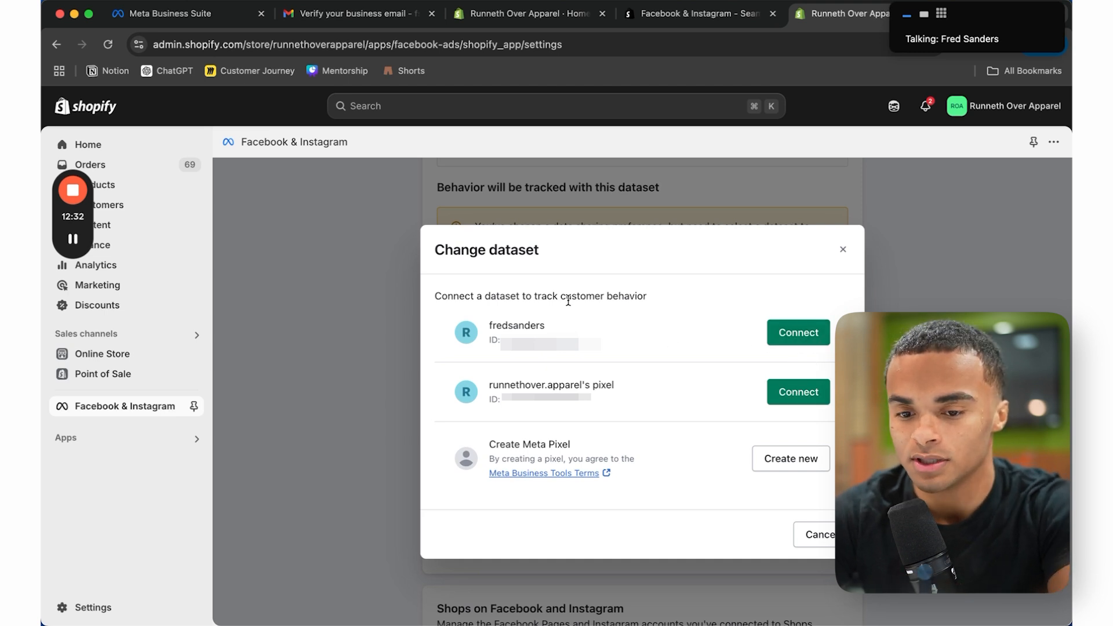
click(799, 395)
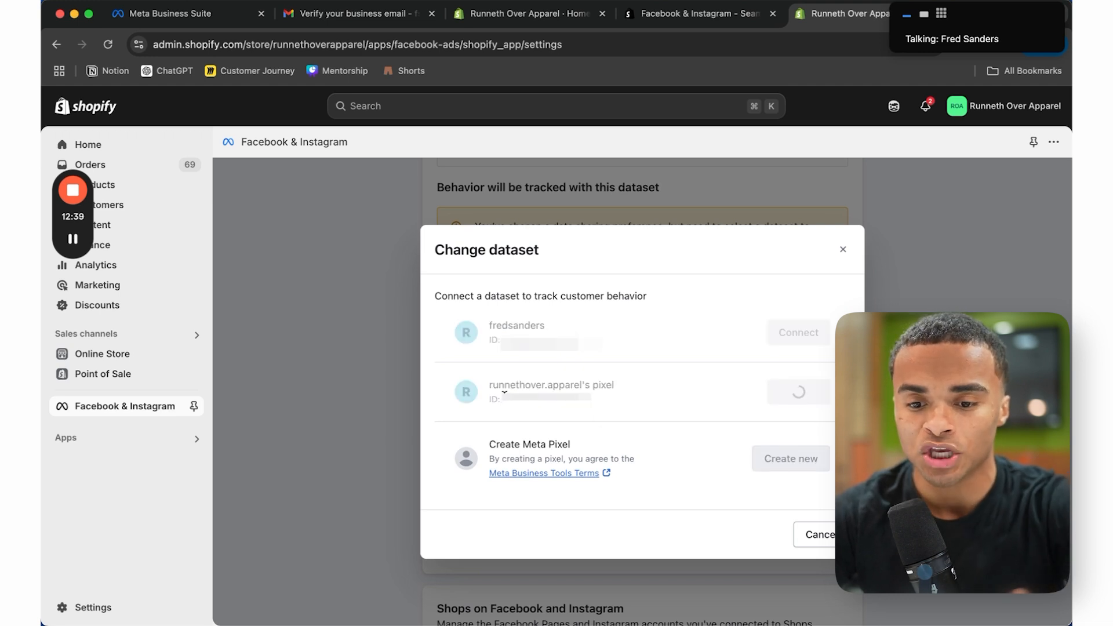
drag(501, 399, 597, 407)
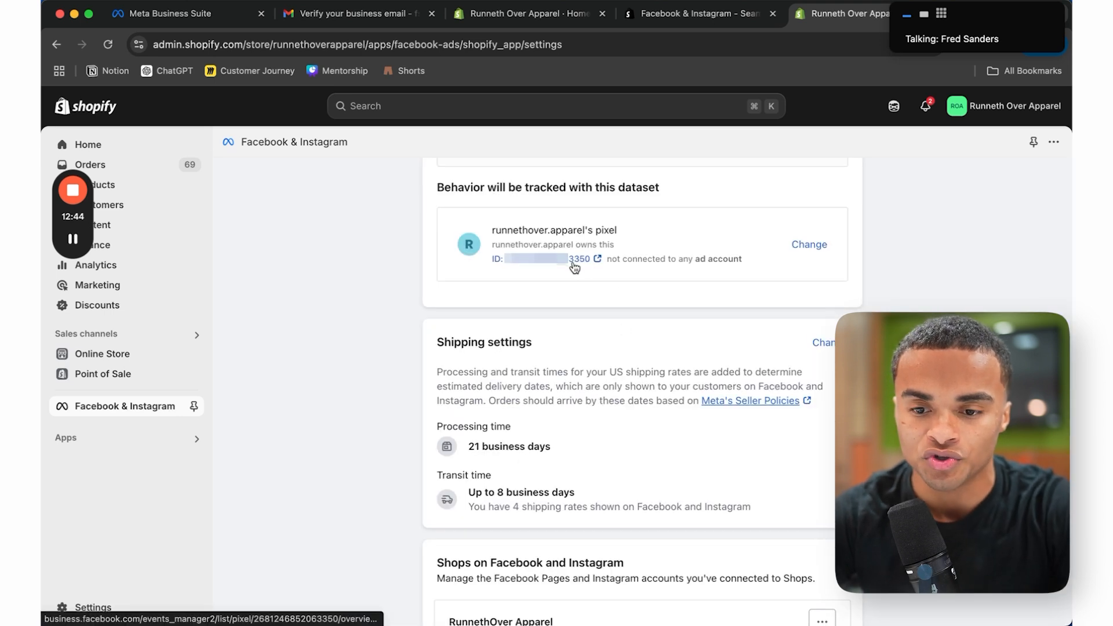
Step: Go to Ads Manager by entering 'ads.man' in the address bar
click(204, 8)
click(350, 44)
text(ads.)
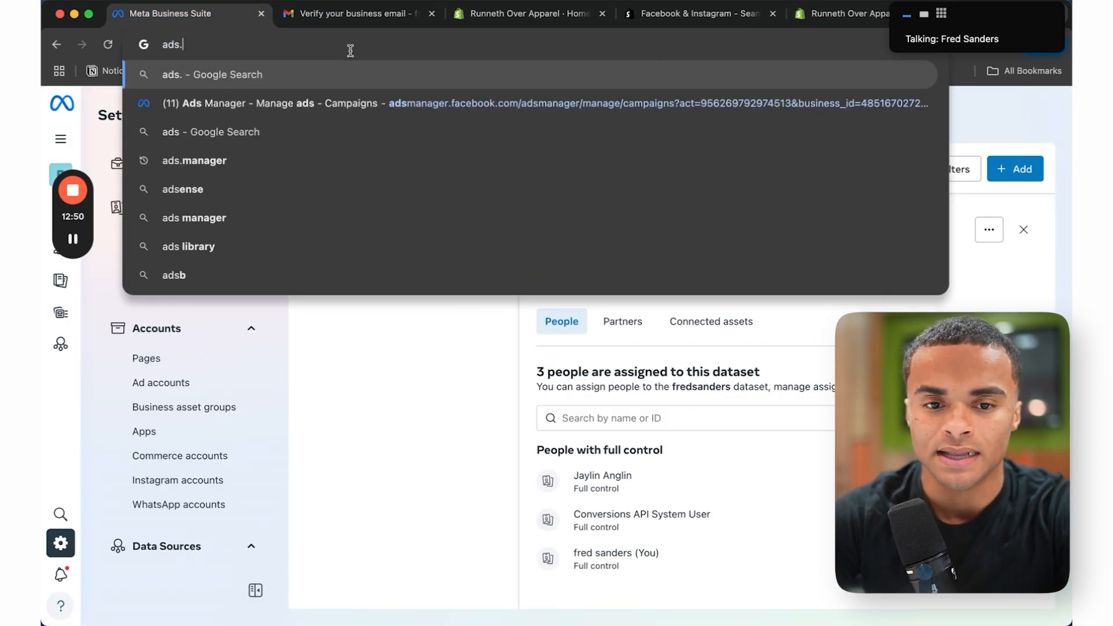
text(man)
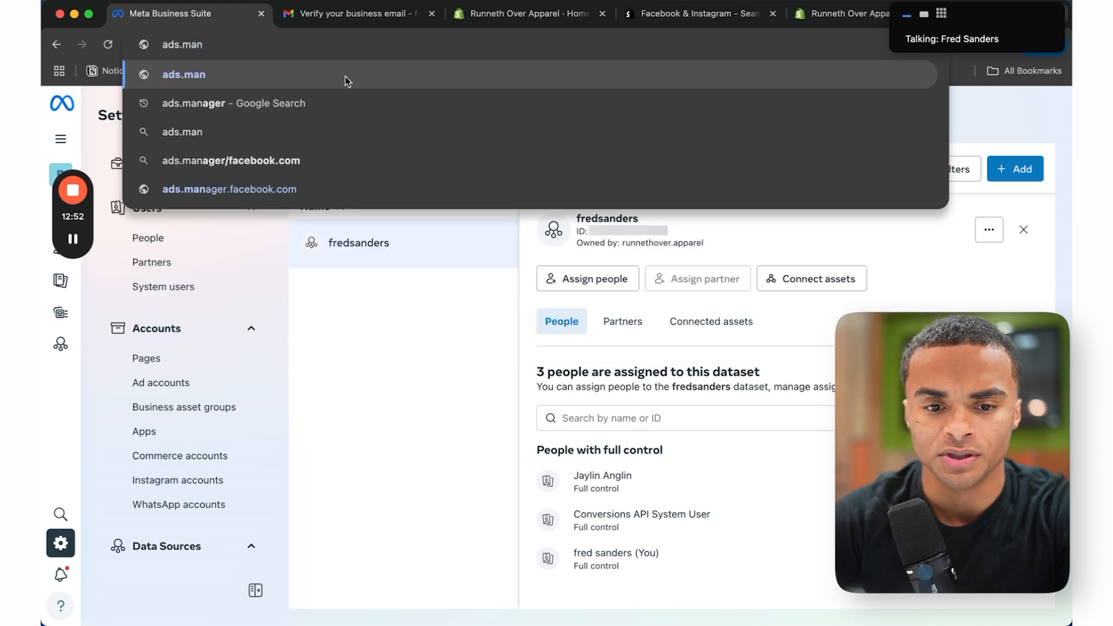
click(337, 161)
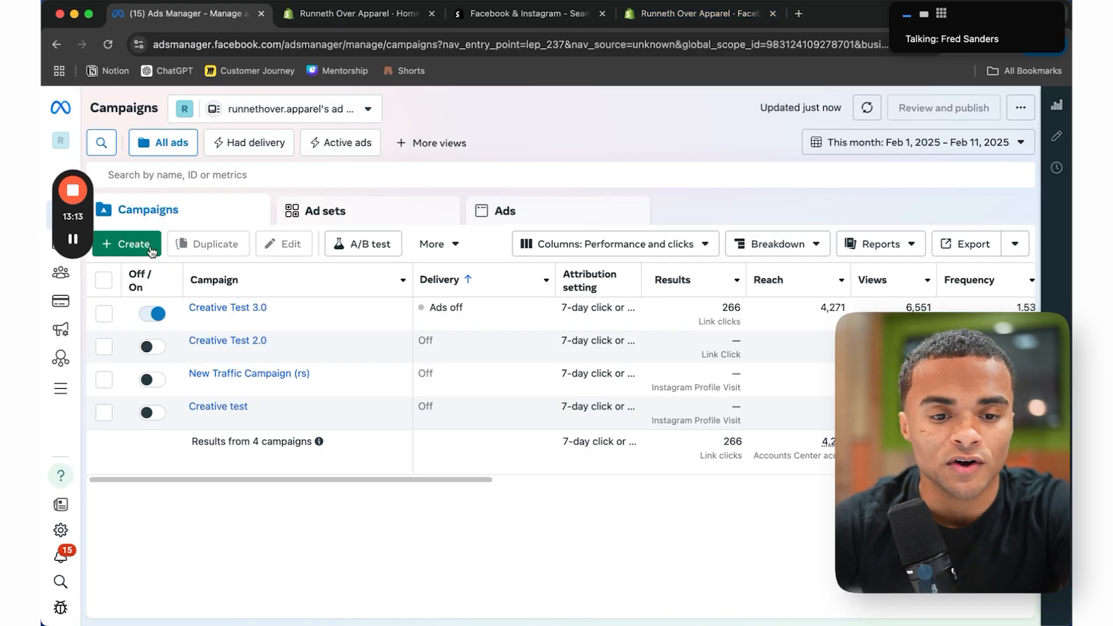
Step: Create a new manual Sales campaign draft
click(142, 248)
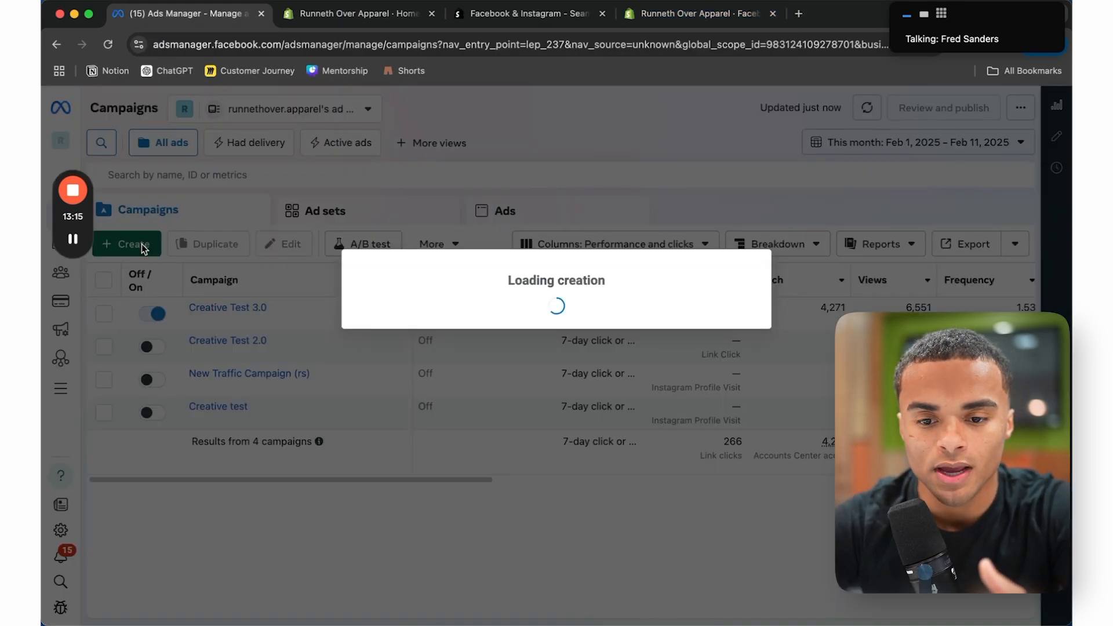
click(471, 467)
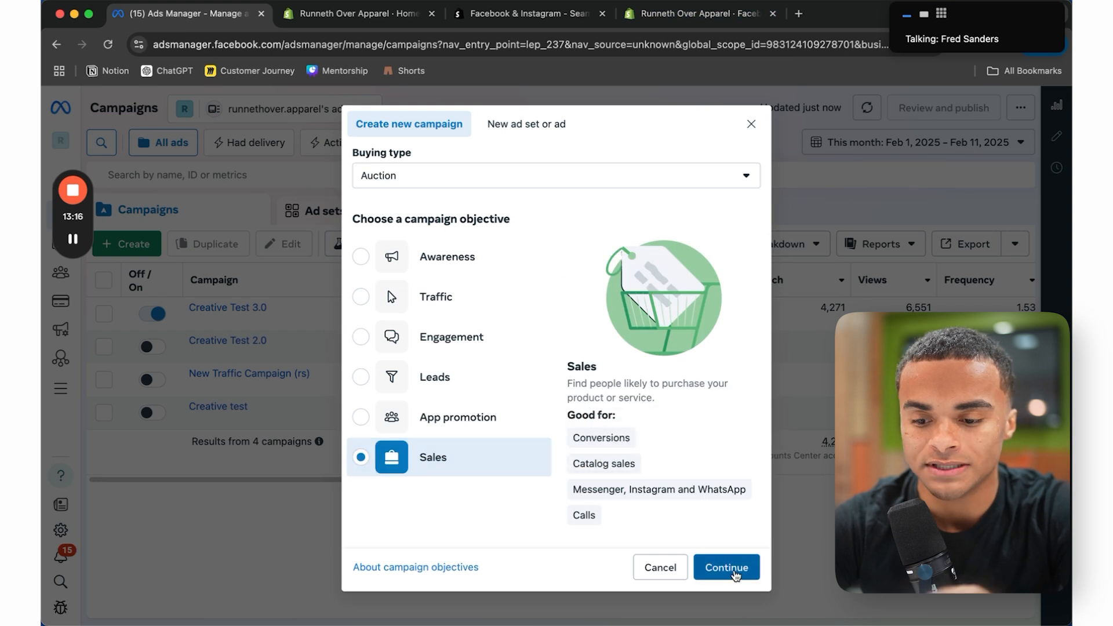
click(729, 582)
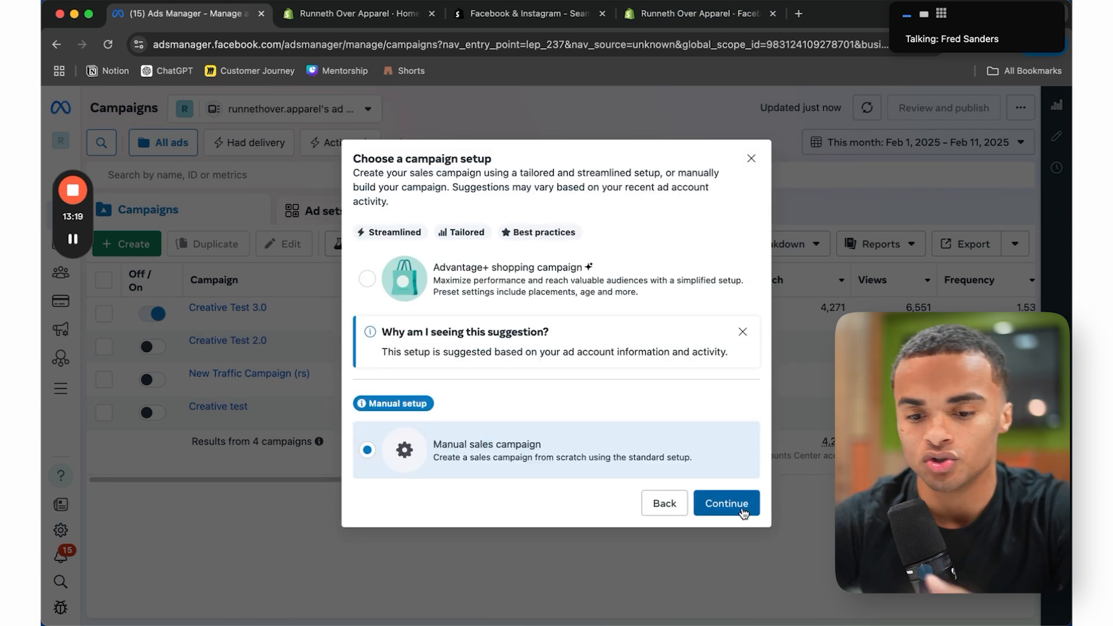
click(741, 506)
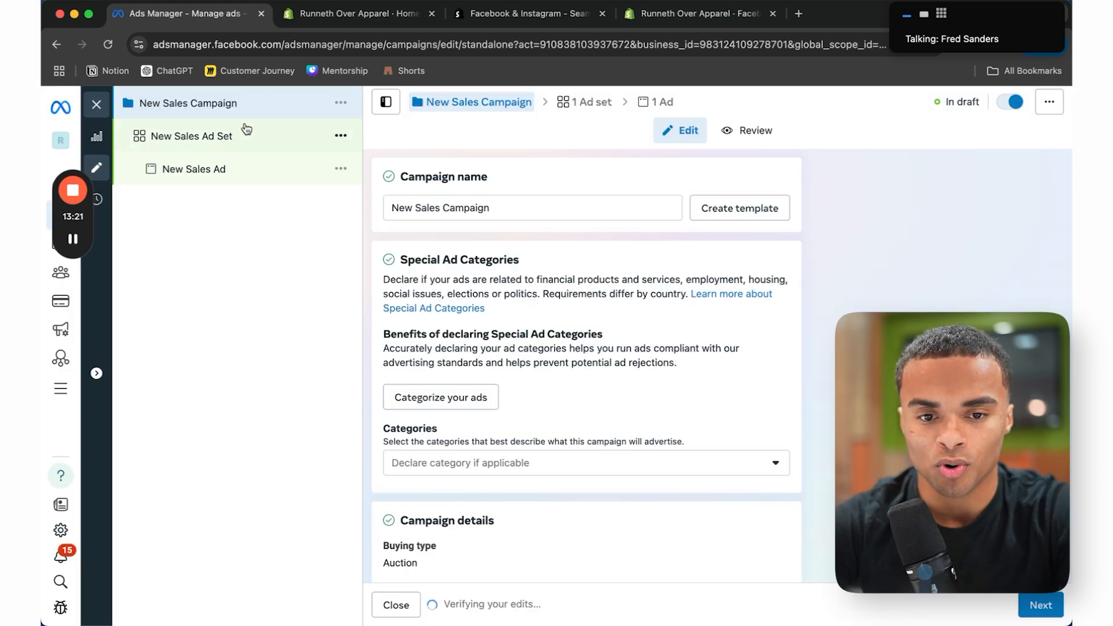
Step: Set the ad set's conversion dataset to the only available inactive dataset
click(246, 129)
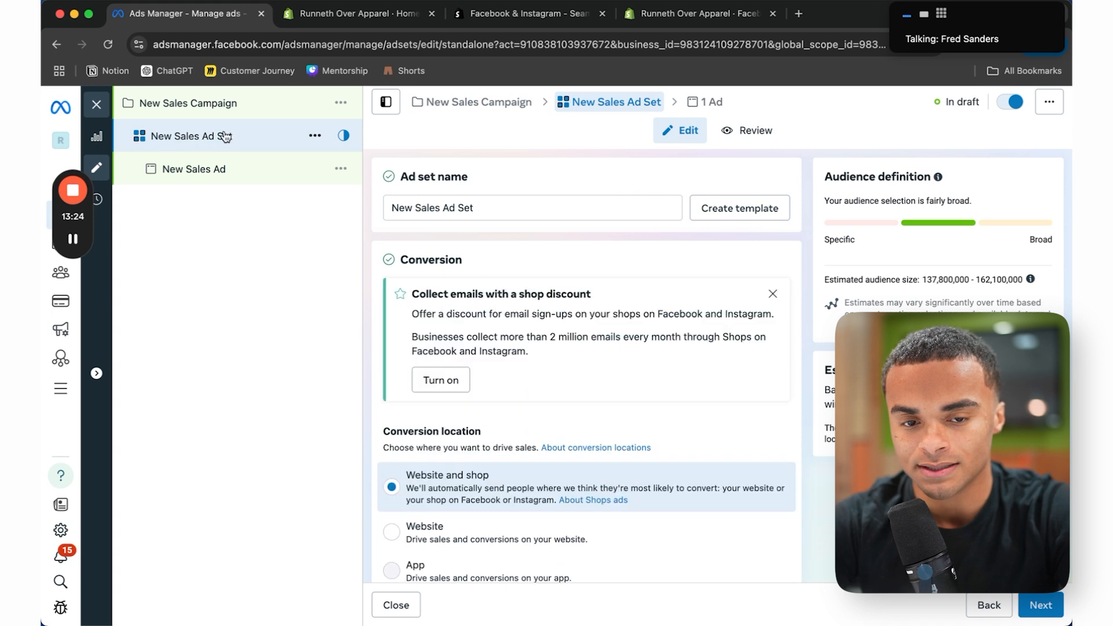
scroll(638, 406, down, 7)
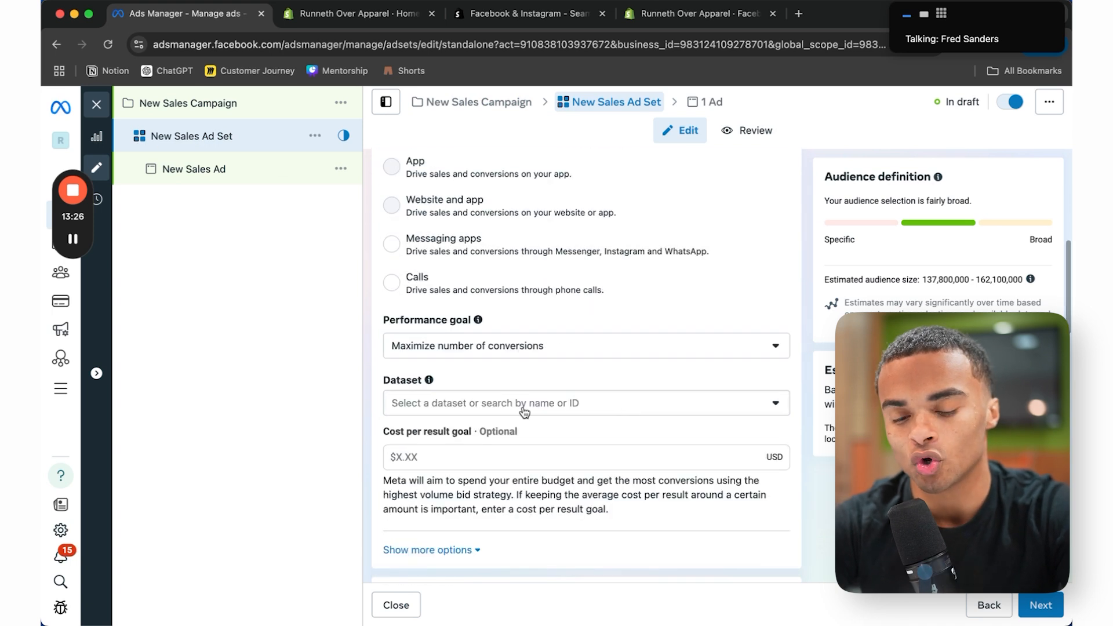
click(478, 403)
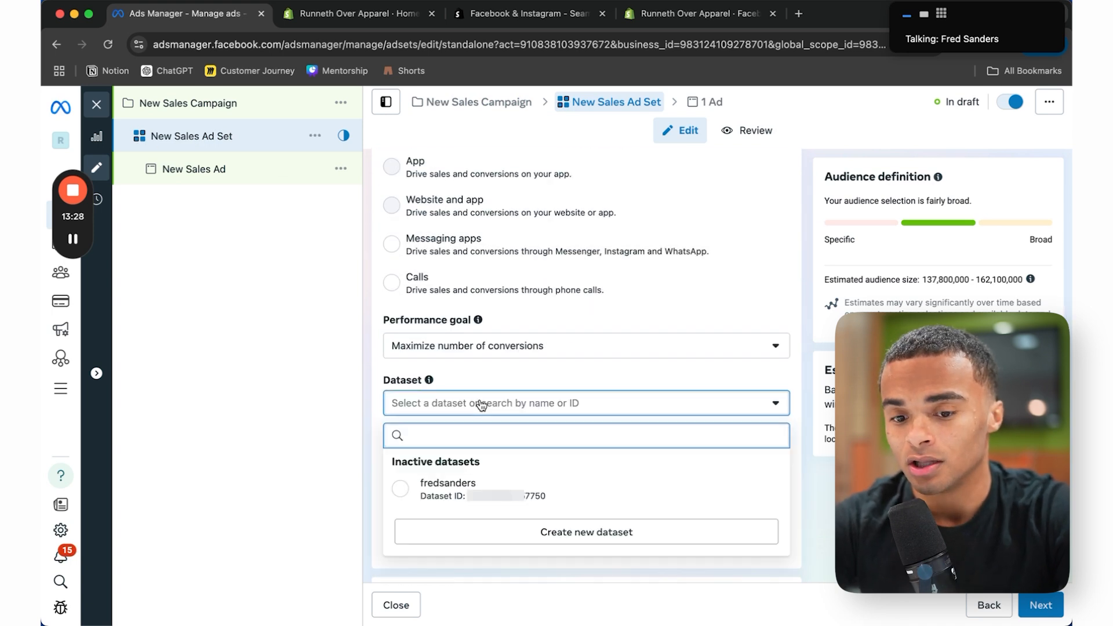
click(540, 497)
click(708, 20)
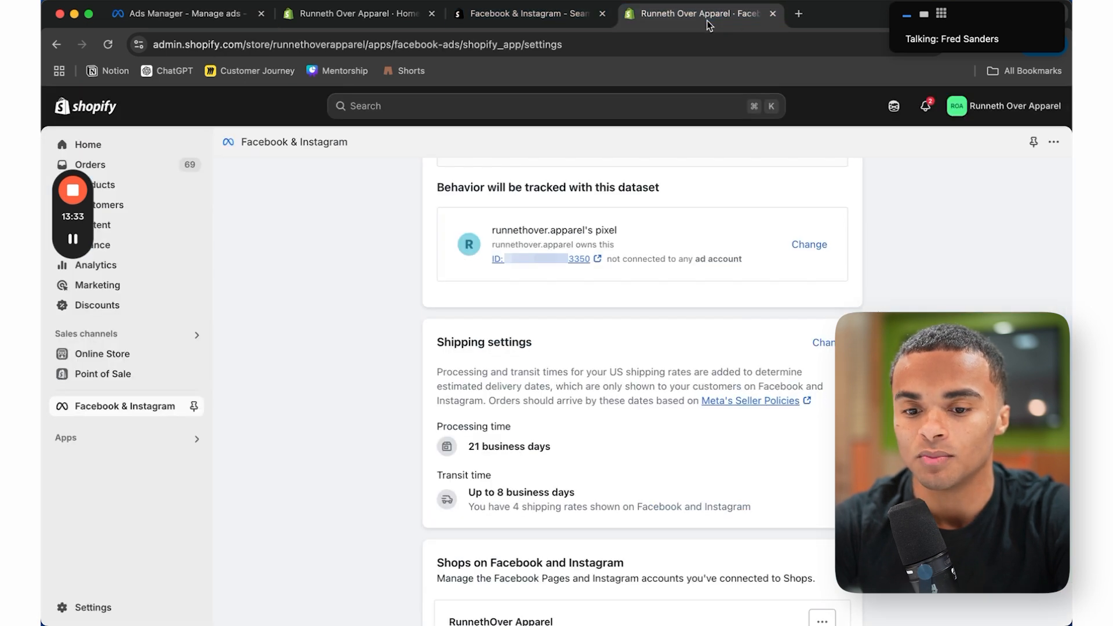
Step: Switch Shopify's tracked dataset to the ad set's dataset, verify it in Ads Manager, and close the editor
click(810, 244)
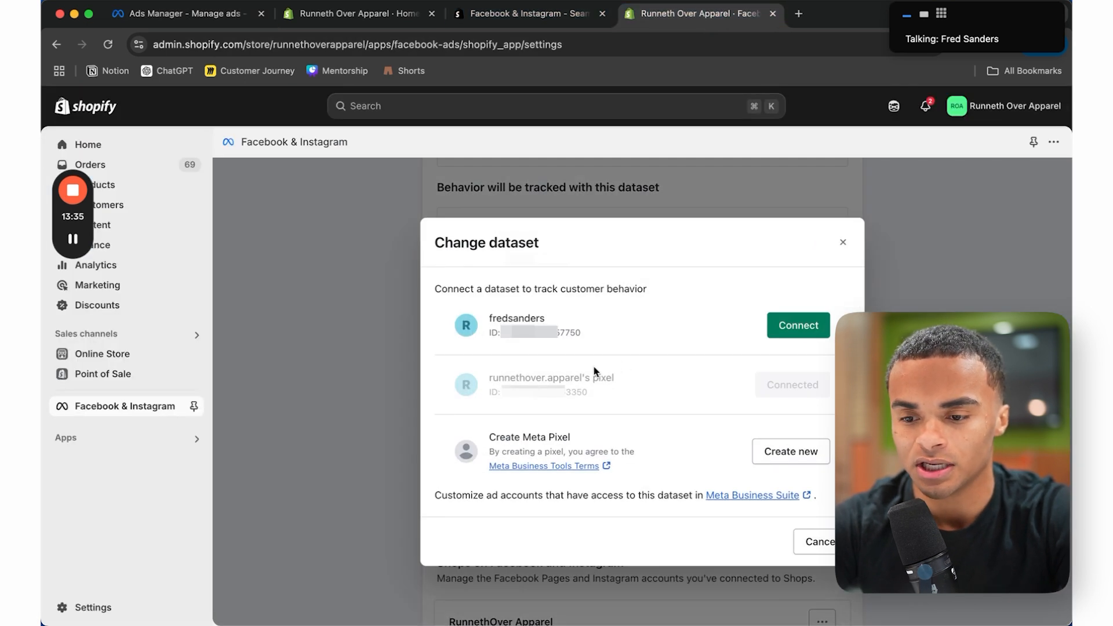
click(796, 328)
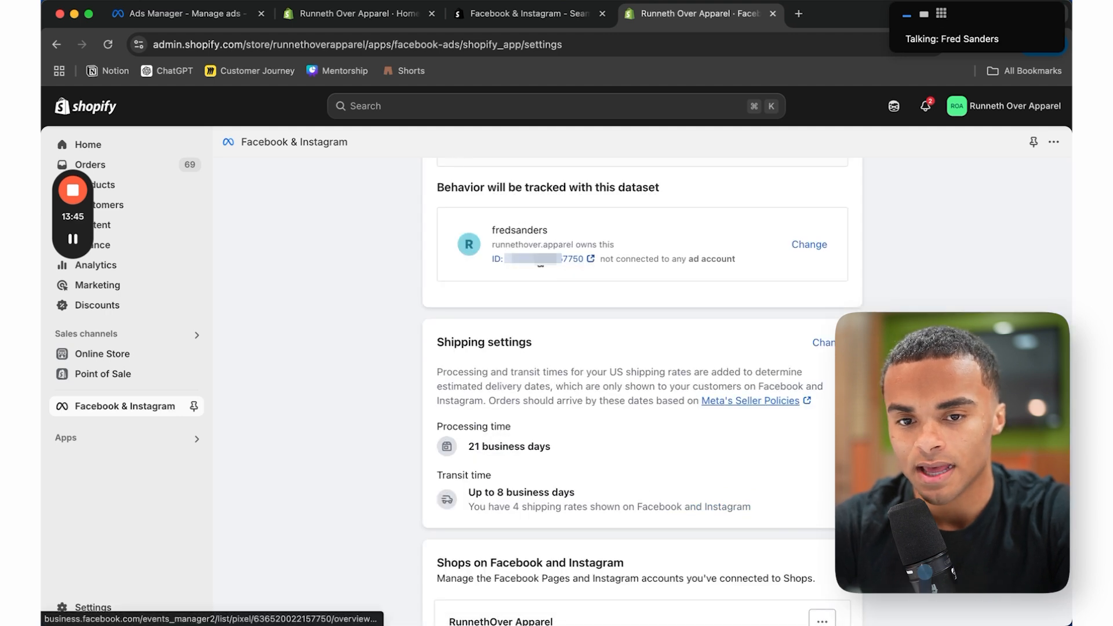
click(194, 20)
click(466, 414)
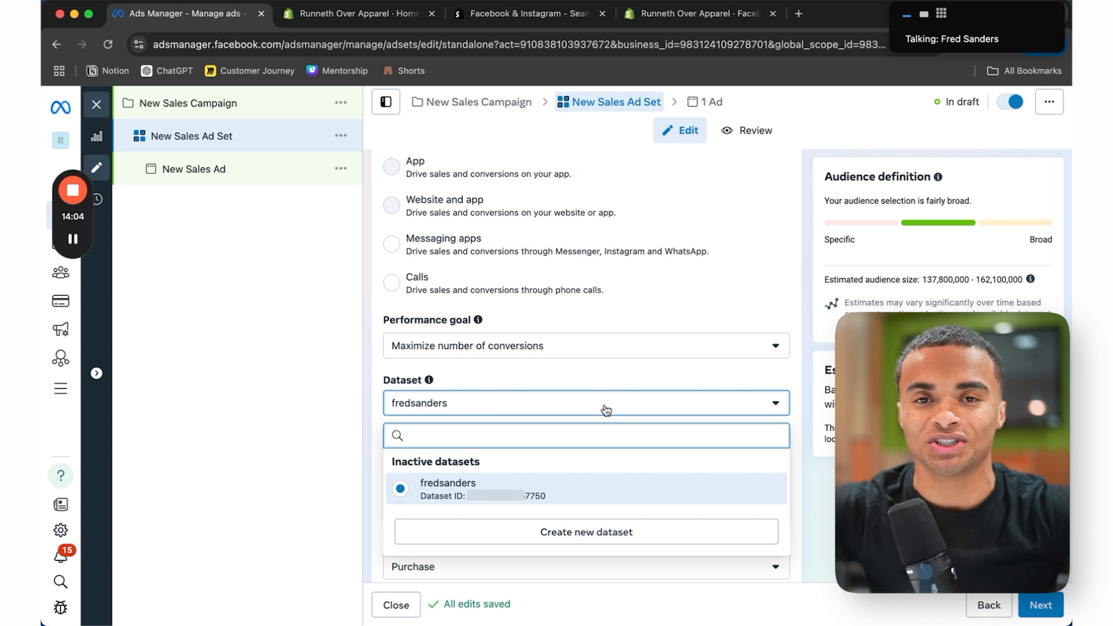
click(97, 105)
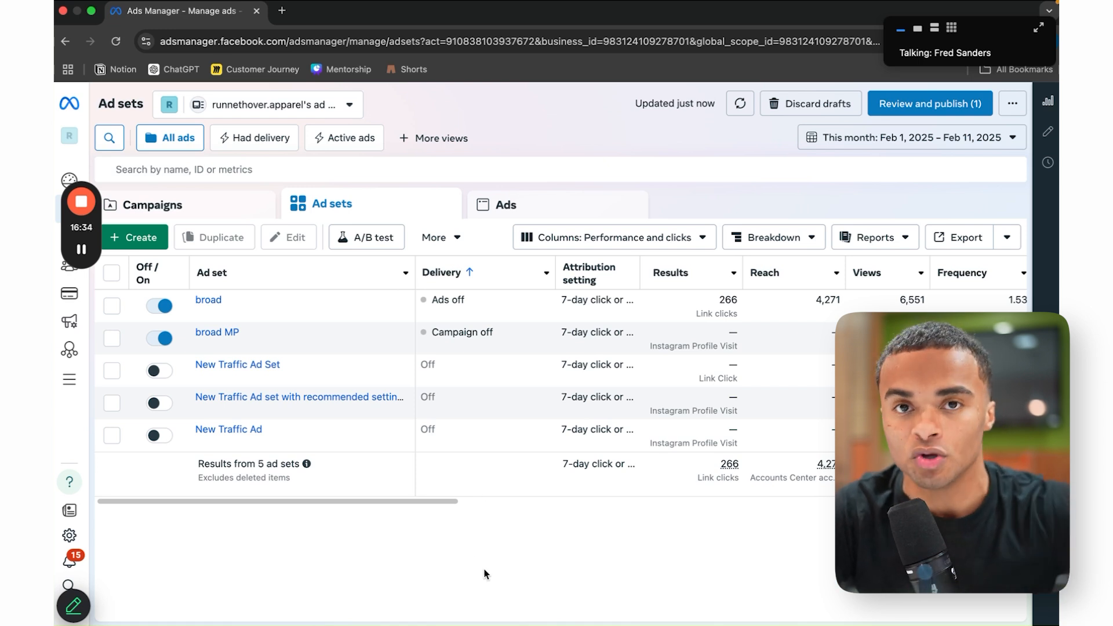
Step: Create another draft campaign with the Sales objective using Manual sales campaign setup
click(149, 238)
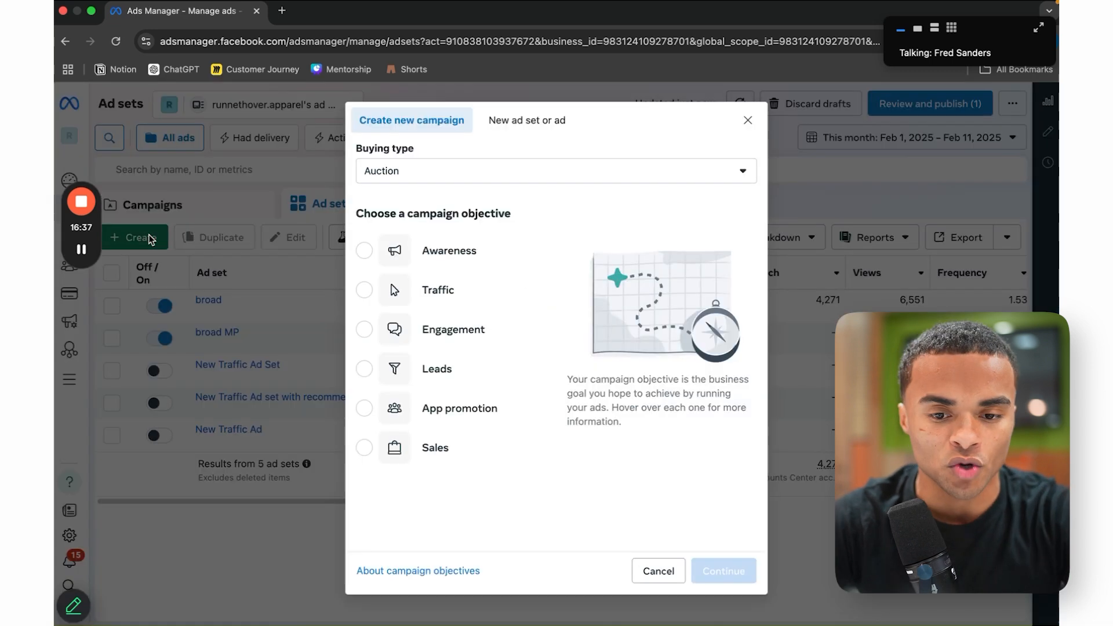
click(476, 464)
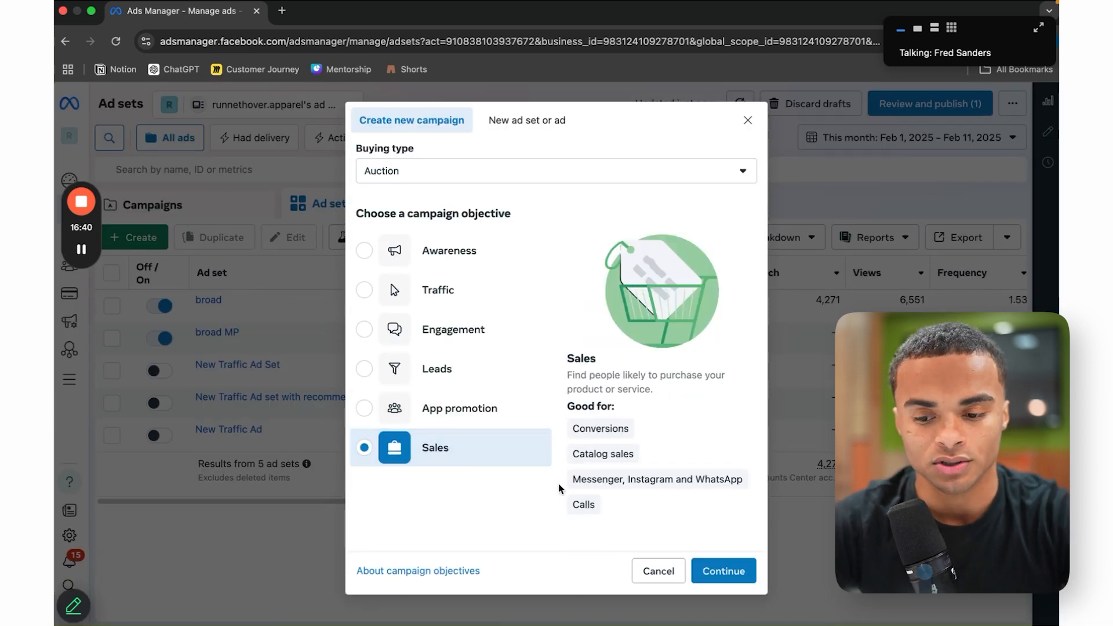
click(725, 571)
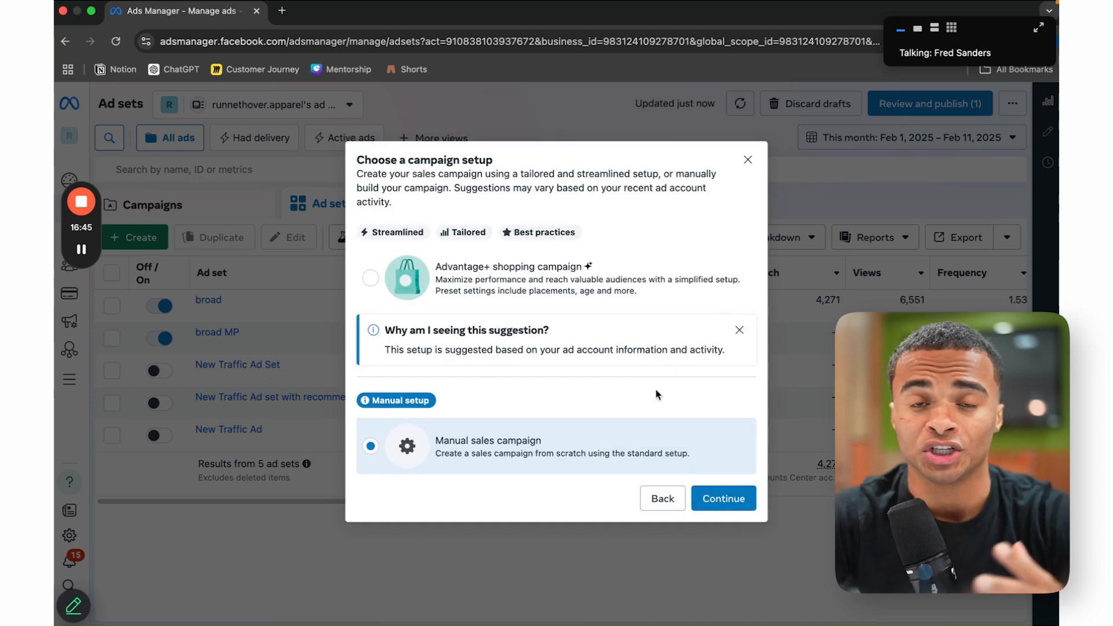
click(662, 502)
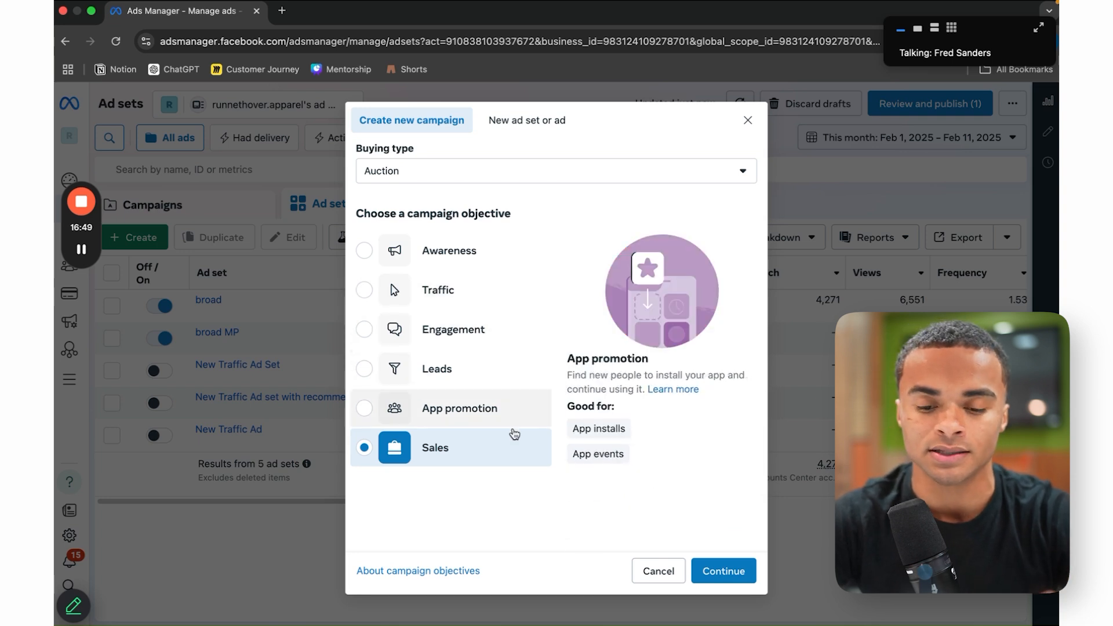
click(739, 572)
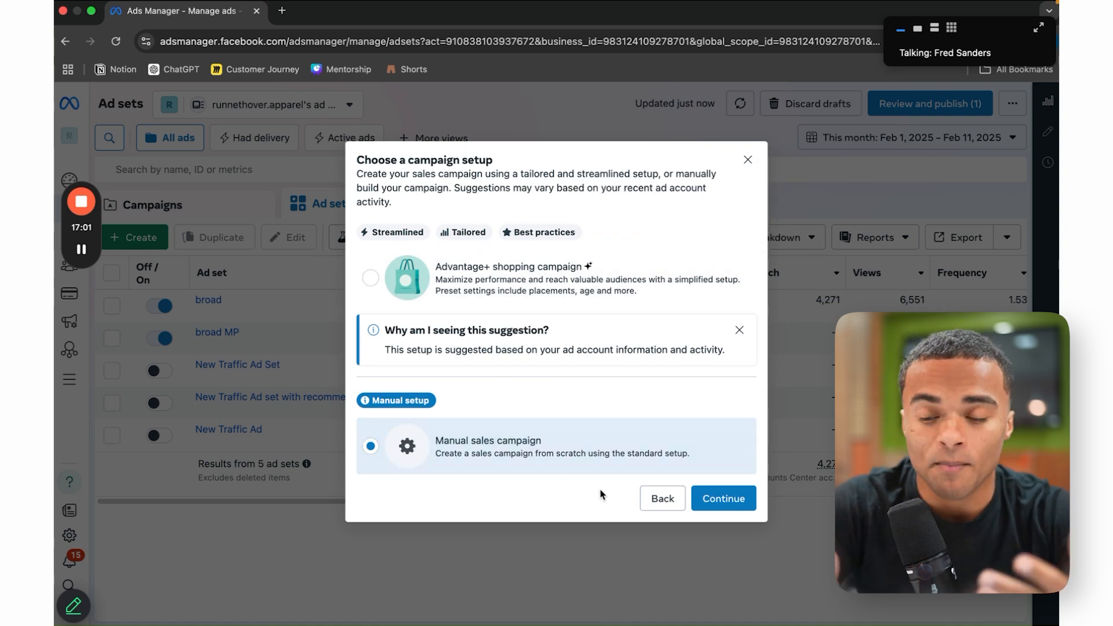
click(729, 497)
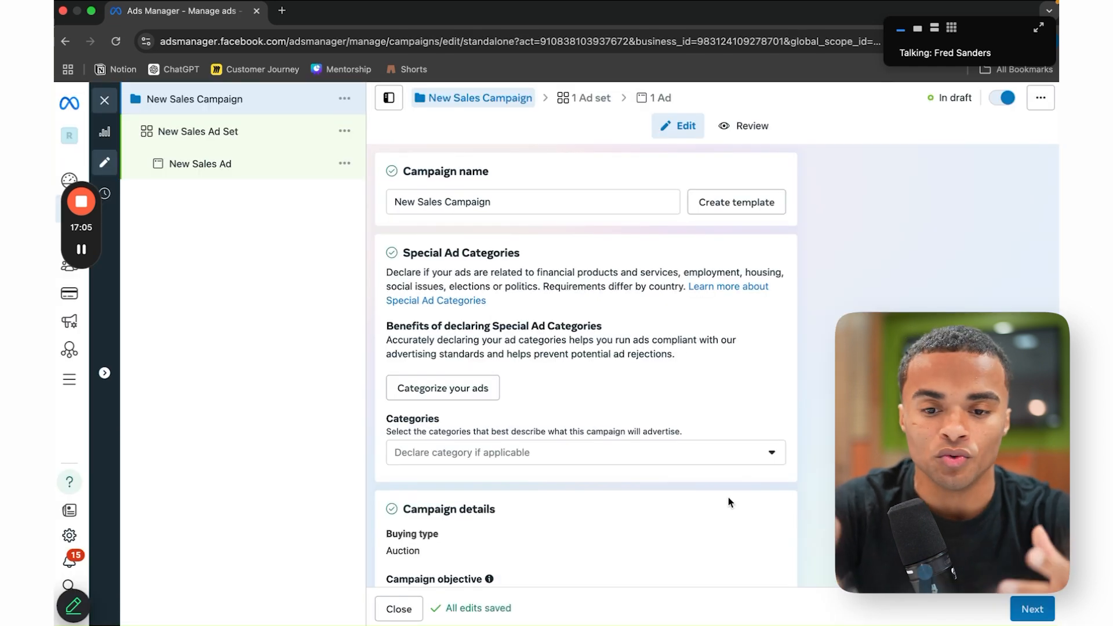
Step: Replace the draft campaign's name with 'CBO Testing Campaign' and commit it
triple_click(476, 201)
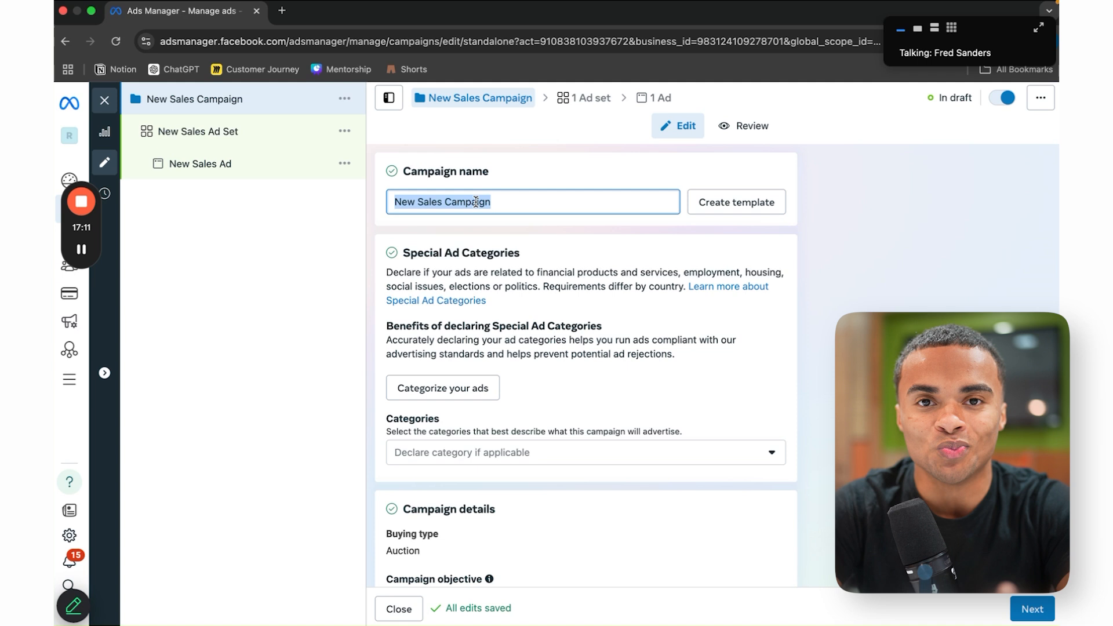
text(C)
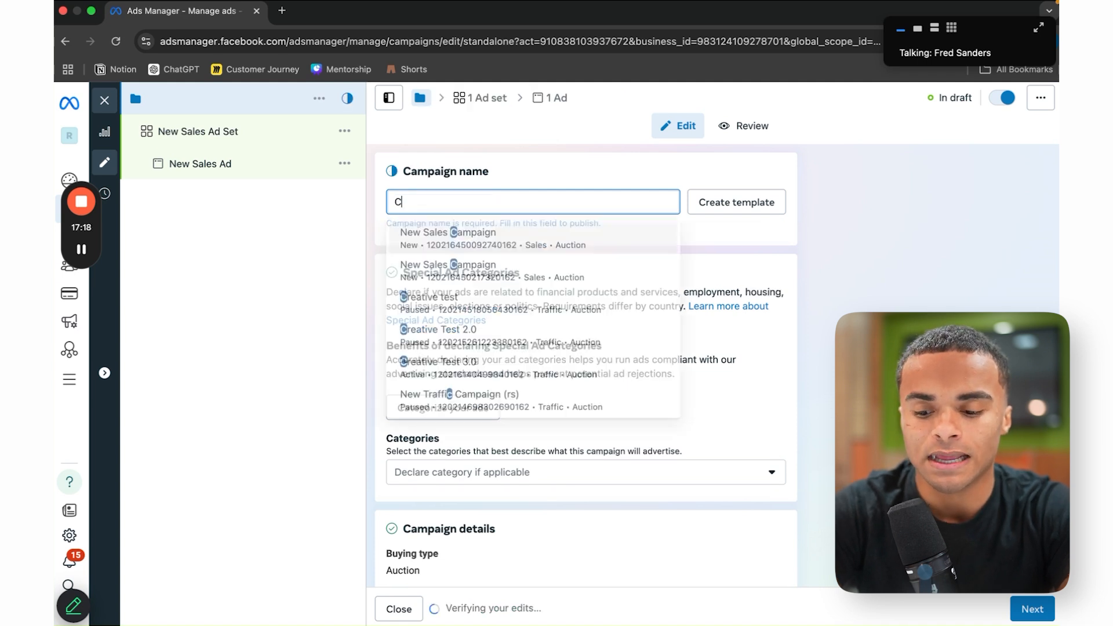
text(BO)
text( Testin)
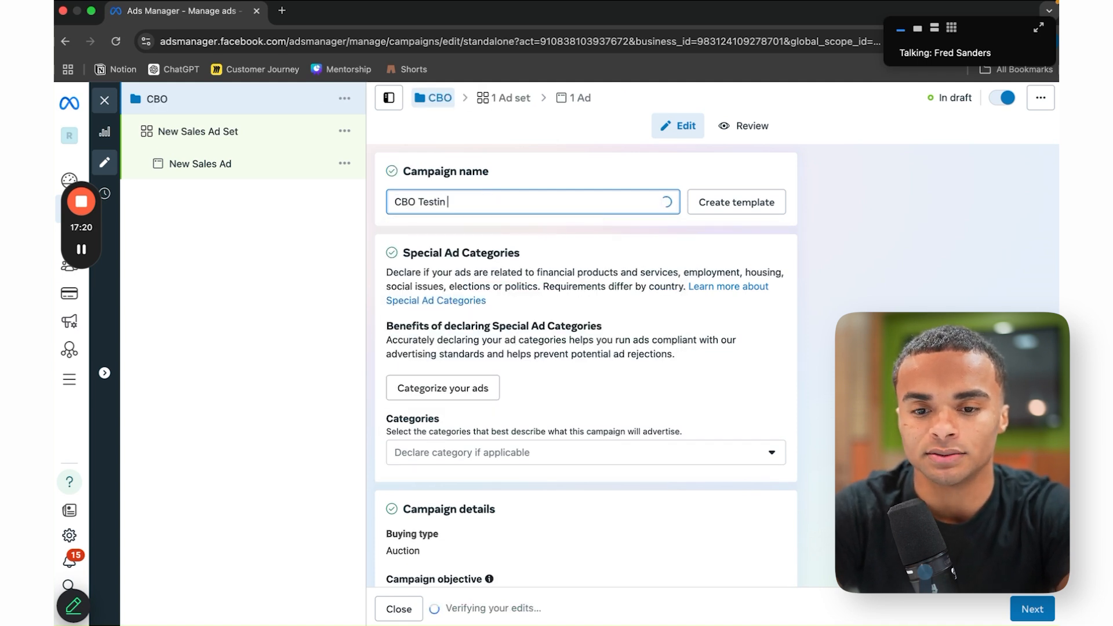
text(g Campi)
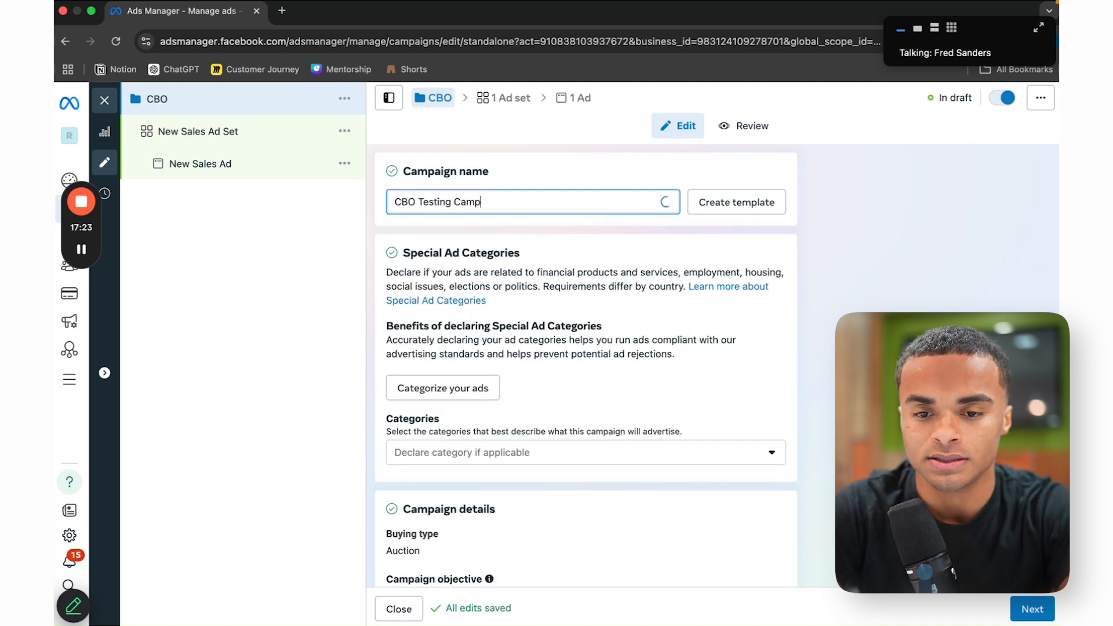
text(aign)
click(775, 393)
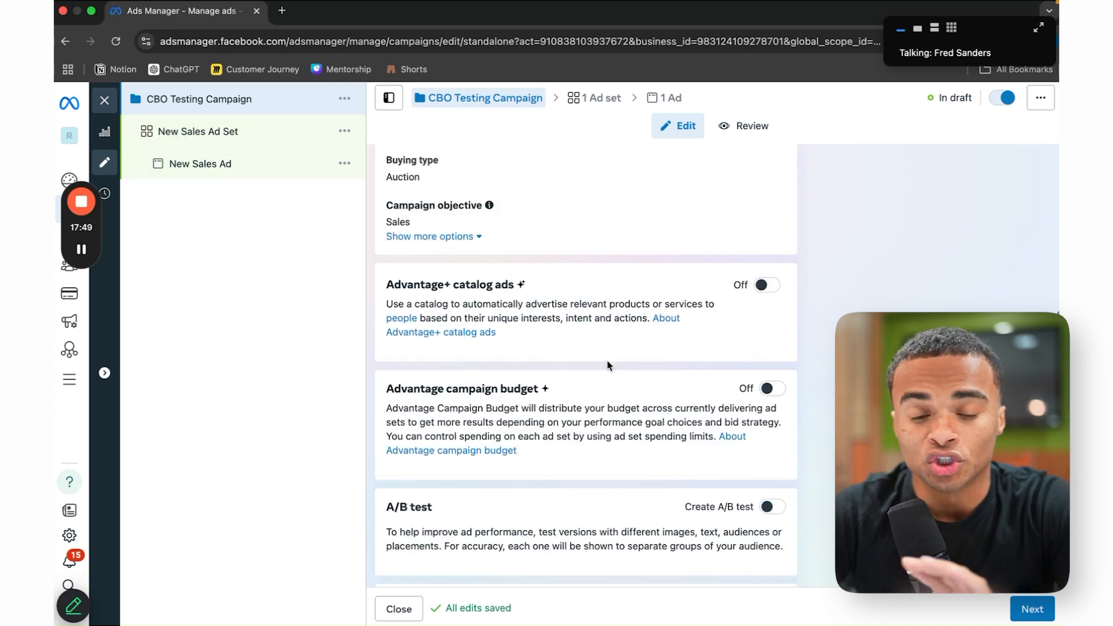
Step: Turn on Advantage campaign budget at $20.00 daily
scroll(580, 365, up, 5)
scroll(580, 365, down, 5)
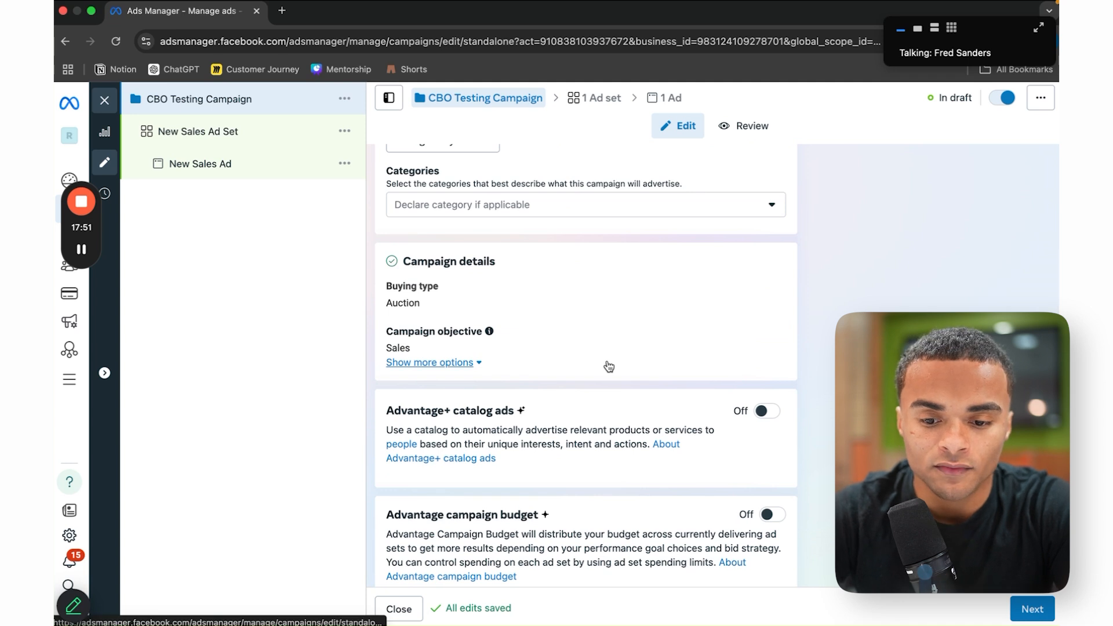
scroll(609, 366, down, 1)
scroll(609, 371, down, 3)
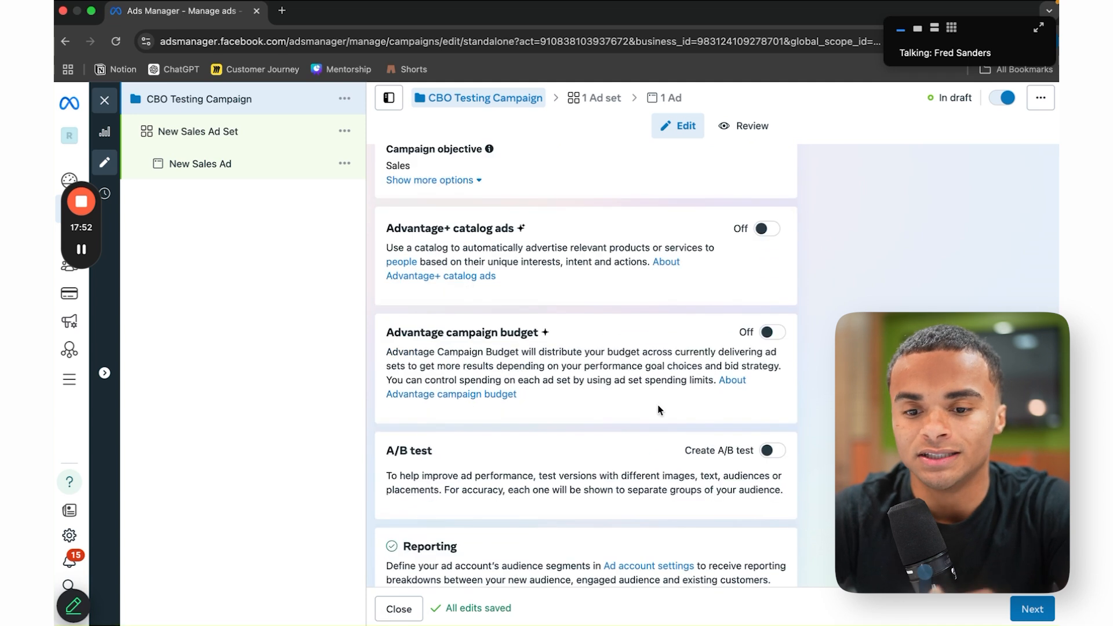
click(767, 333)
scroll(719, 557, down, 2)
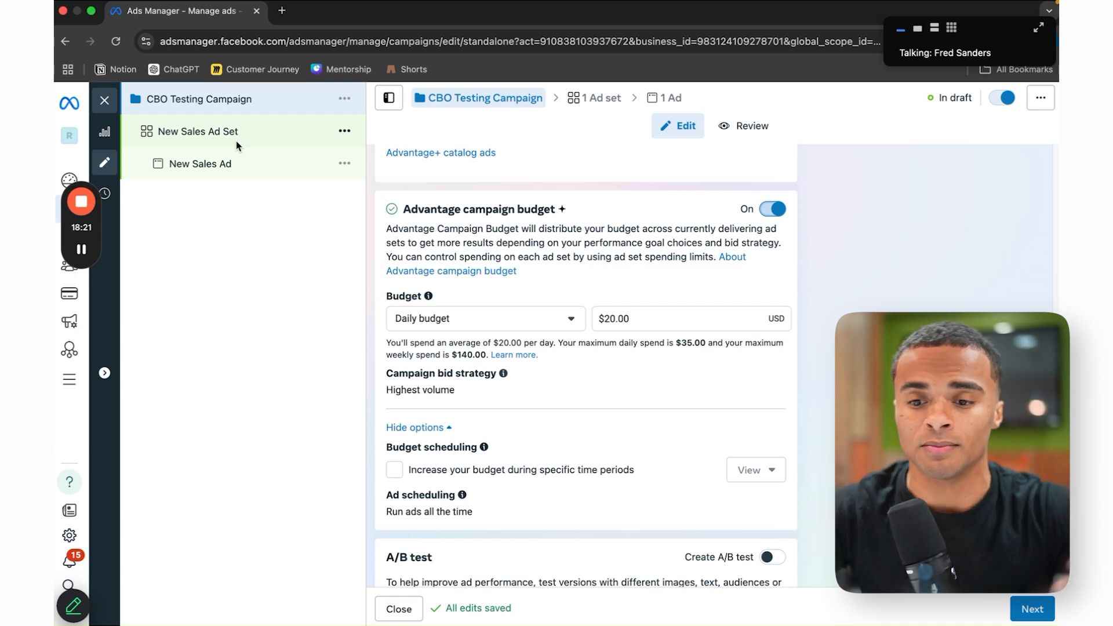
scroll(757, 443, down, 2)
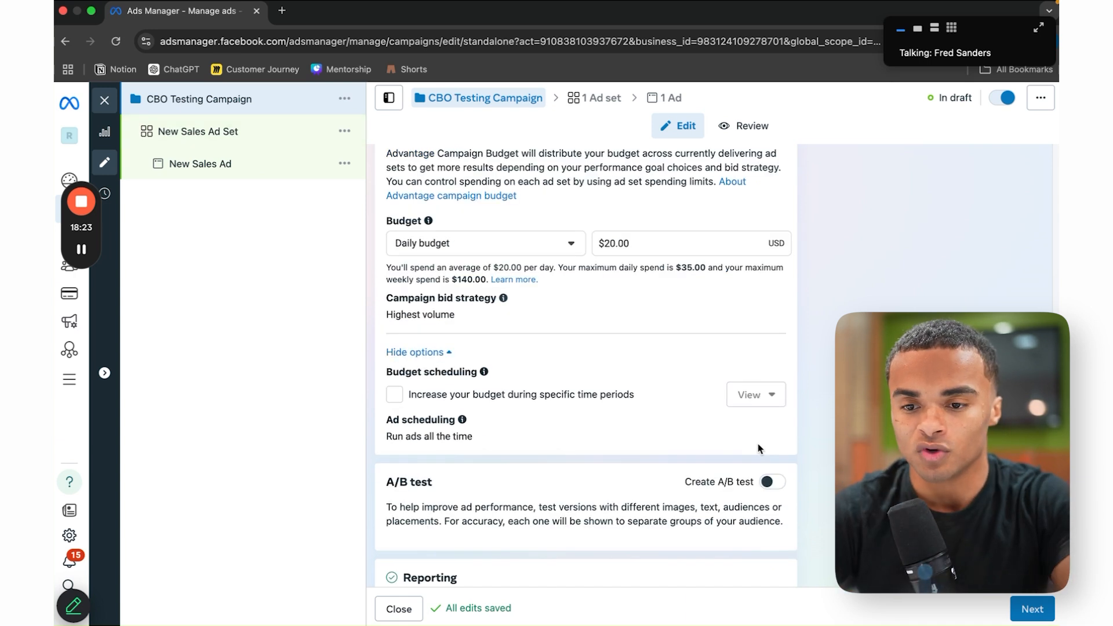
scroll(586, 366, down, 3)
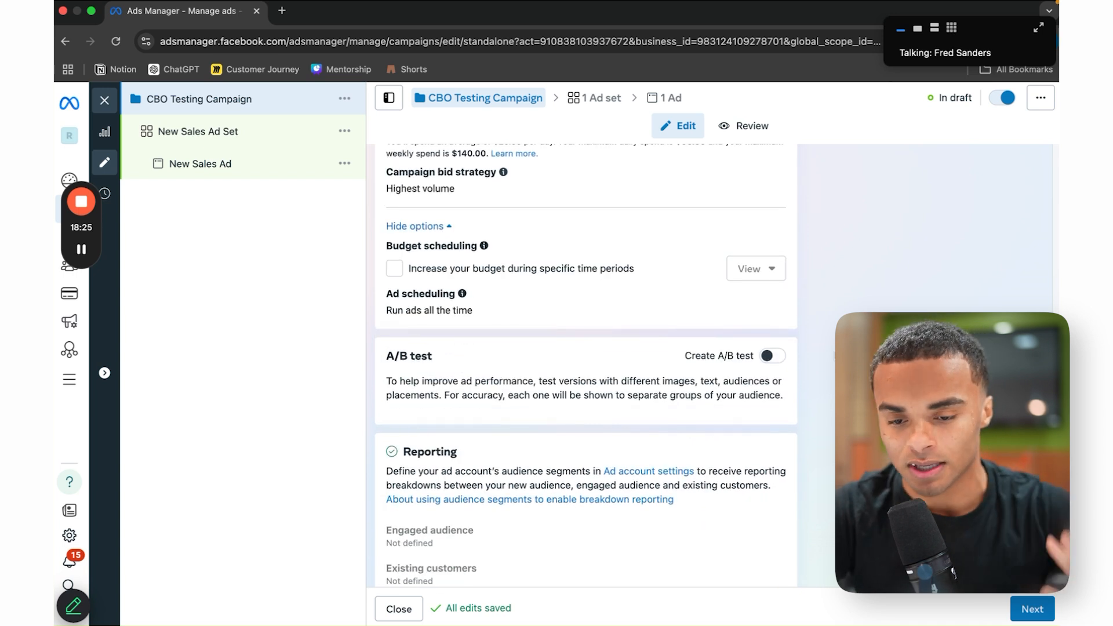
scroll(586, 366, up, 4)
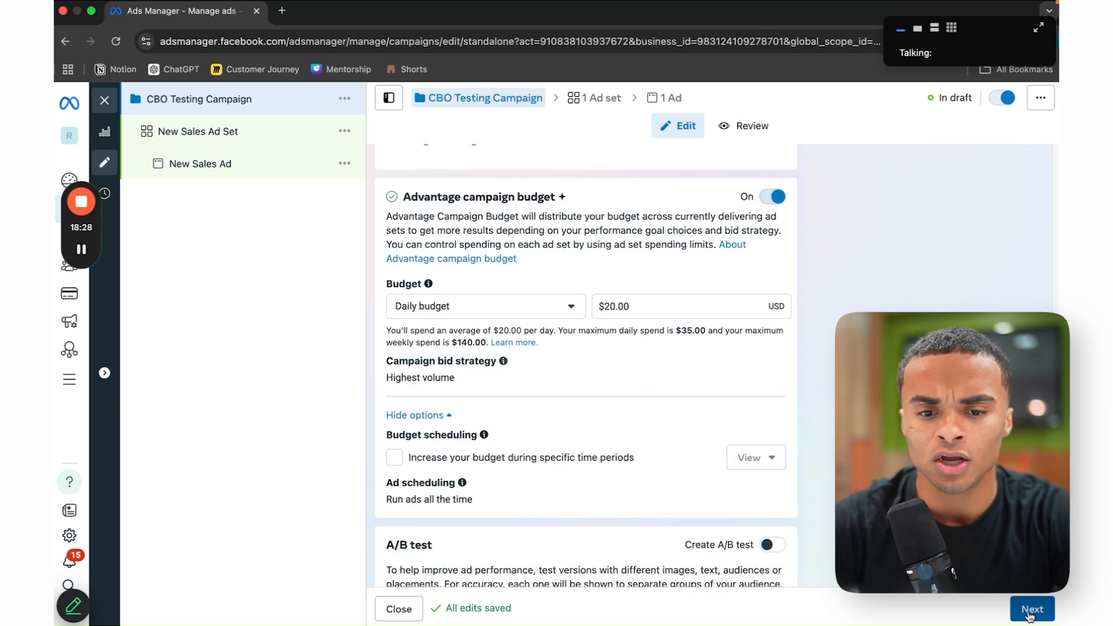
Step: Move to the ad set and rename it to 'Broad'
click(1032, 610)
double_click(569, 199)
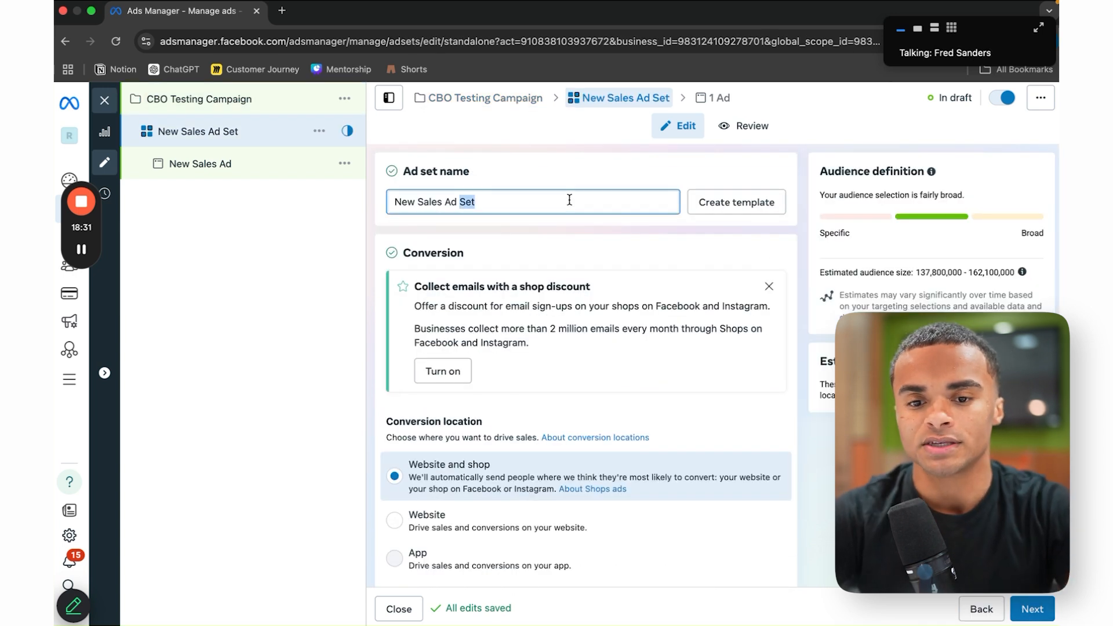
key(super+a)
text(Bi)
key(BackSpace)
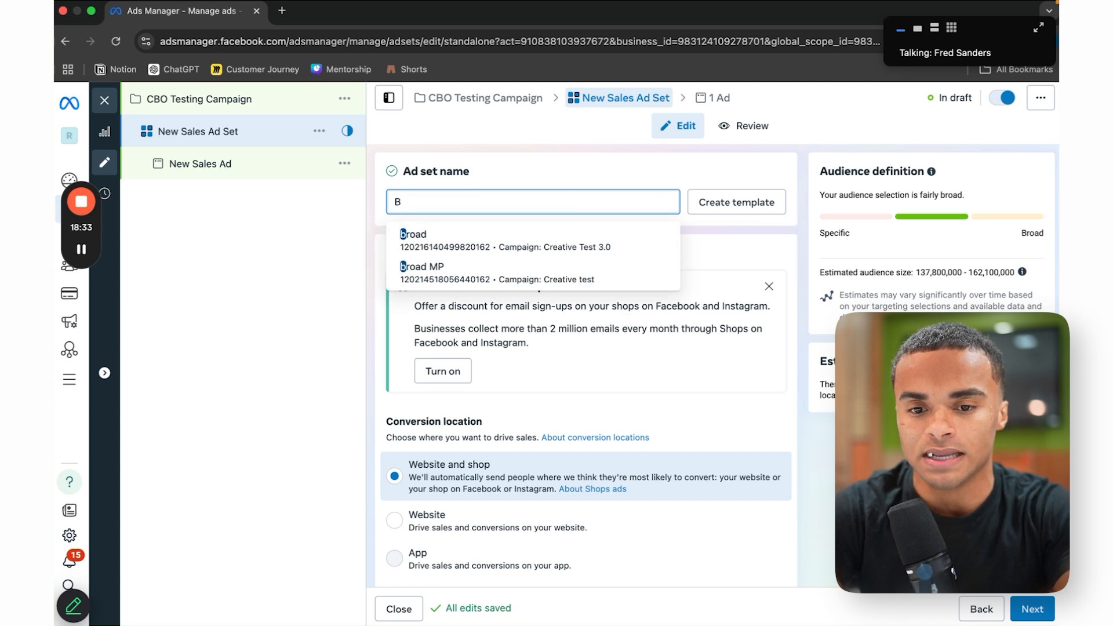
text(o)
key(BackSpace)
text(road)
key(Return)
Step: Set the ad set's conversion location to Website
scroll(439, 404, down, 2)
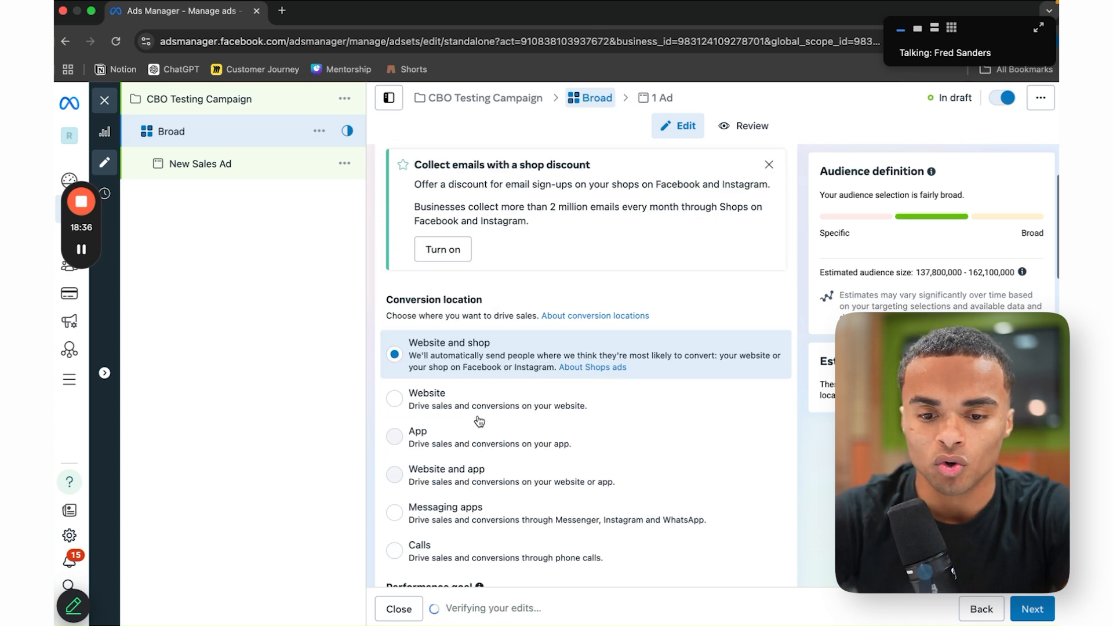
click(439, 400)
scroll(439, 404, down, 3)
Step: Keep Maximize number of conversions and the current dataset, and pick Purchase as the conversion event
scroll(490, 301, down, 2)
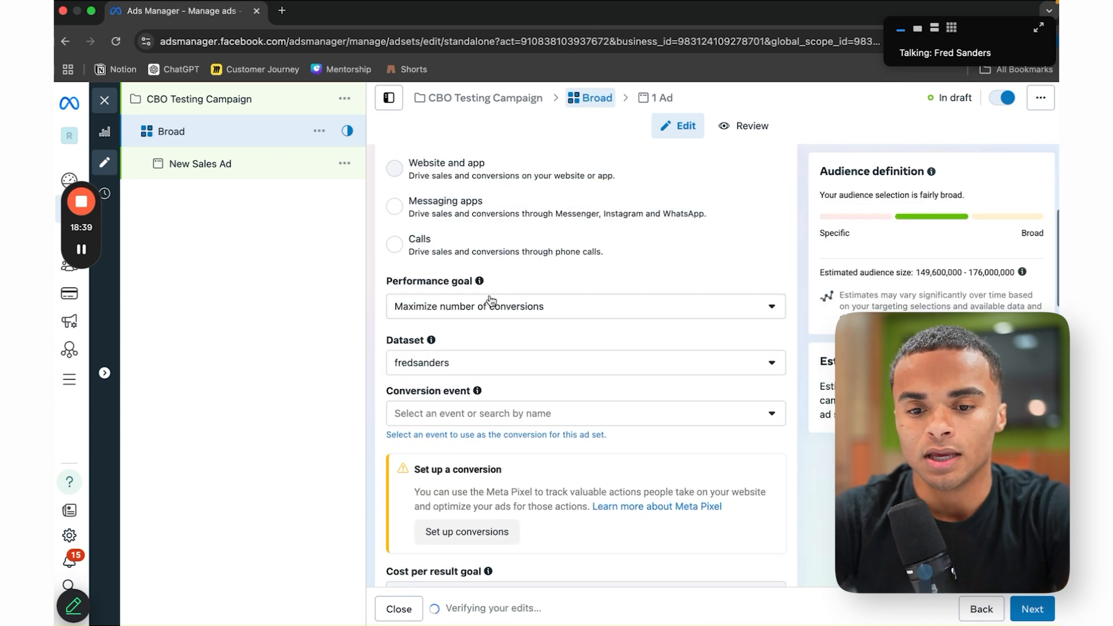
click(499, 308)
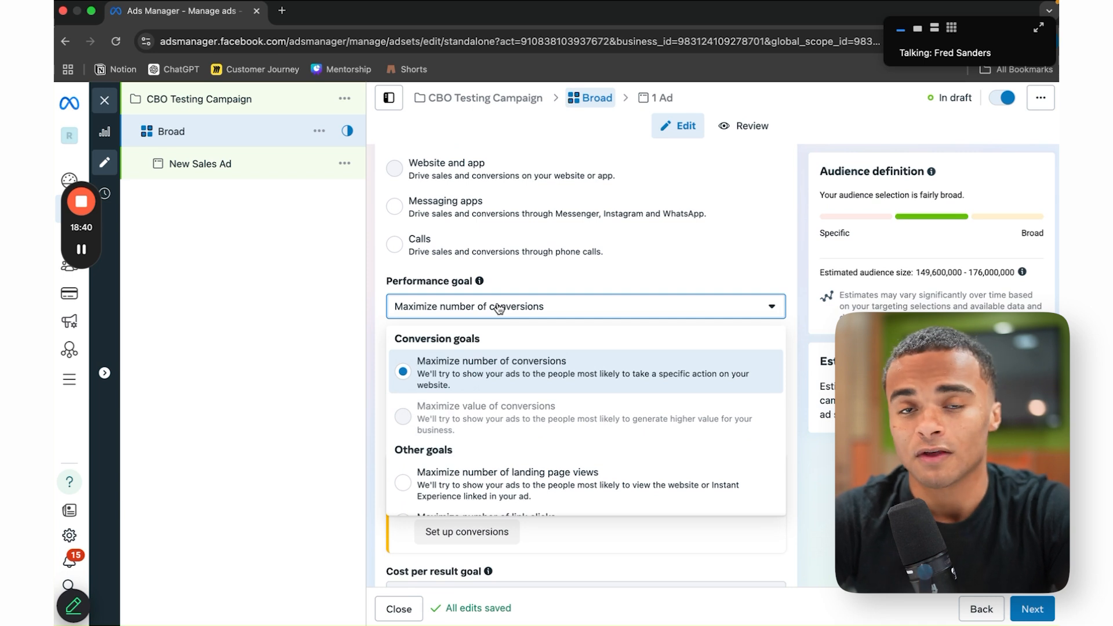
click(564, 315)
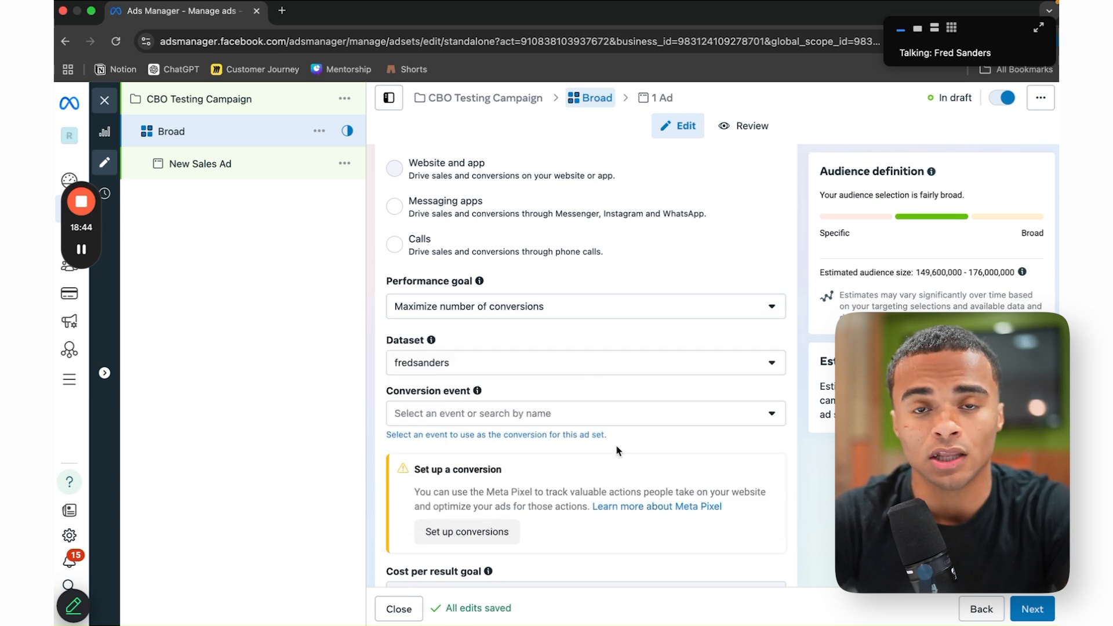
click(584, 362)
click(584, 362)
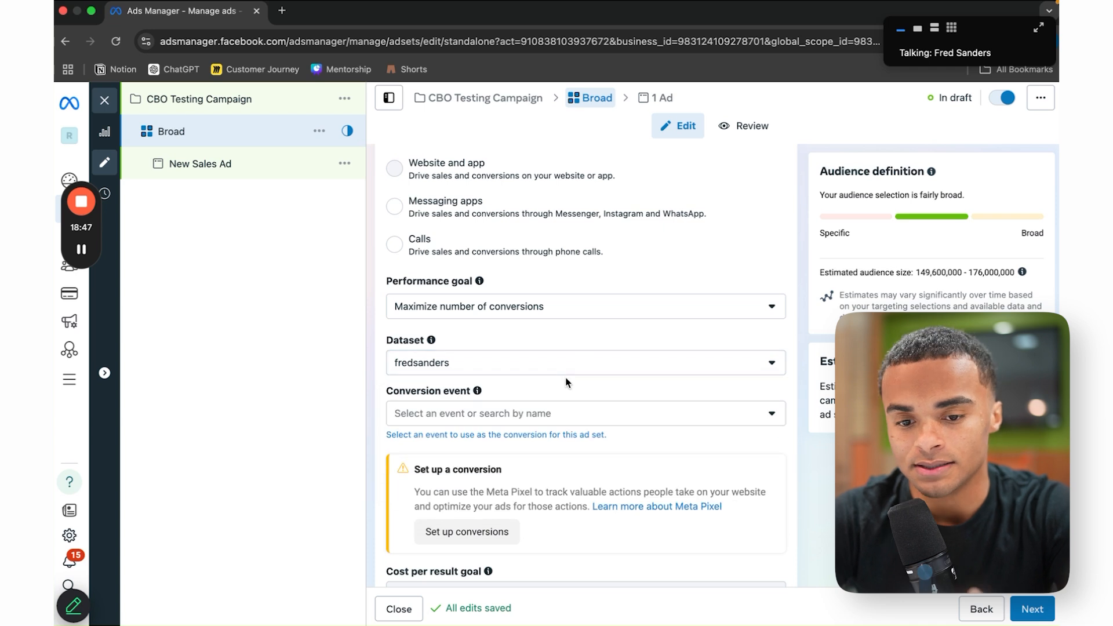
click(582, 418)
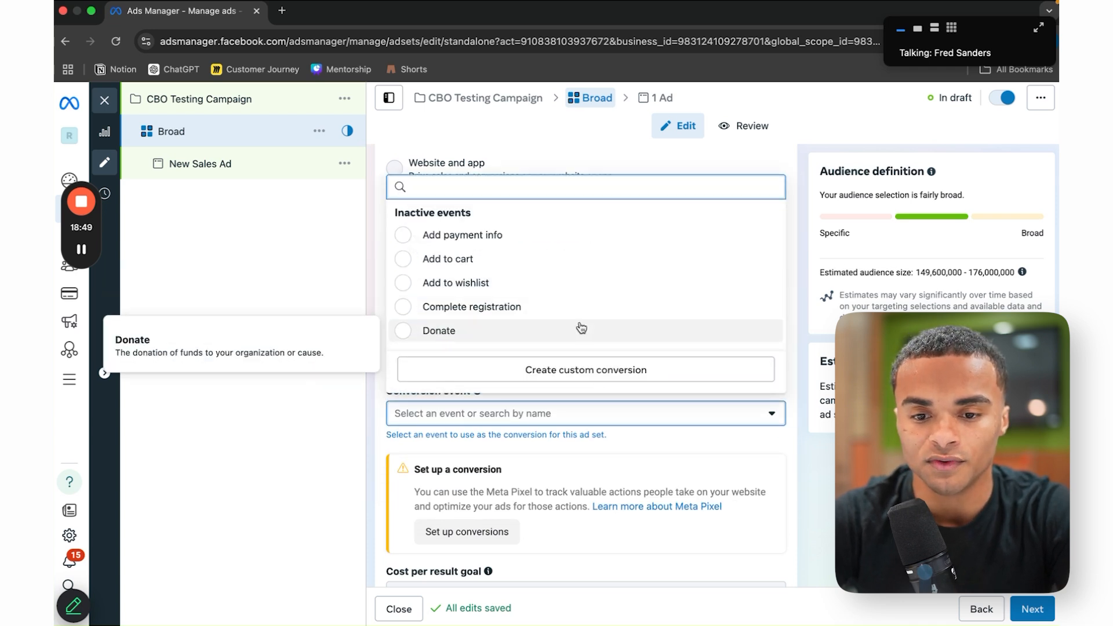
scroll(581, 301, down, 3)
click(574, 282)
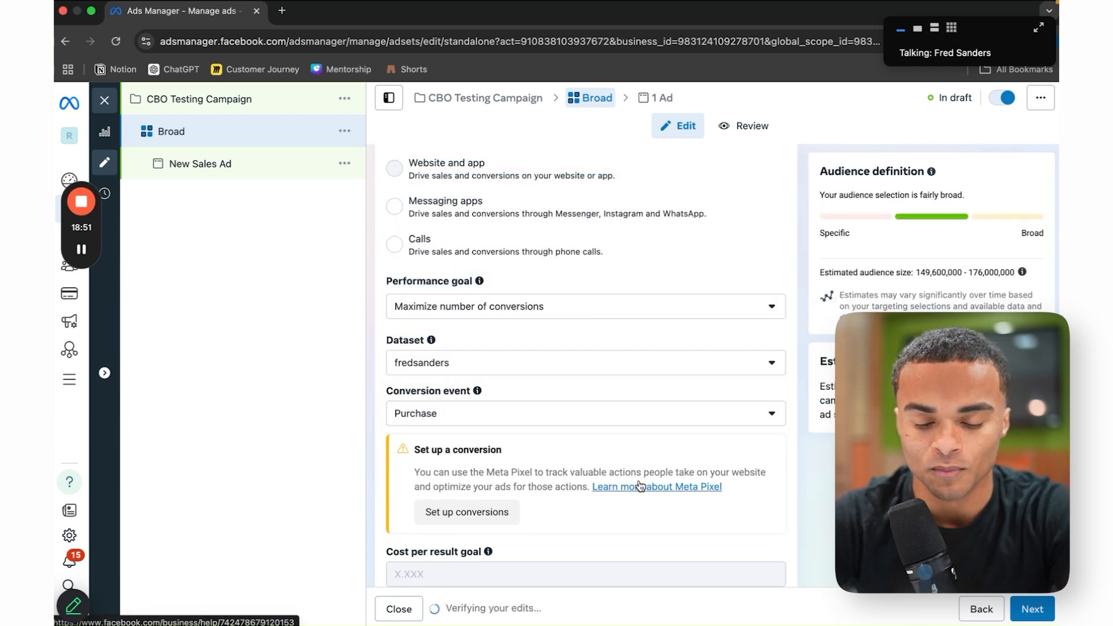
scroll(615, 487, down, 3)
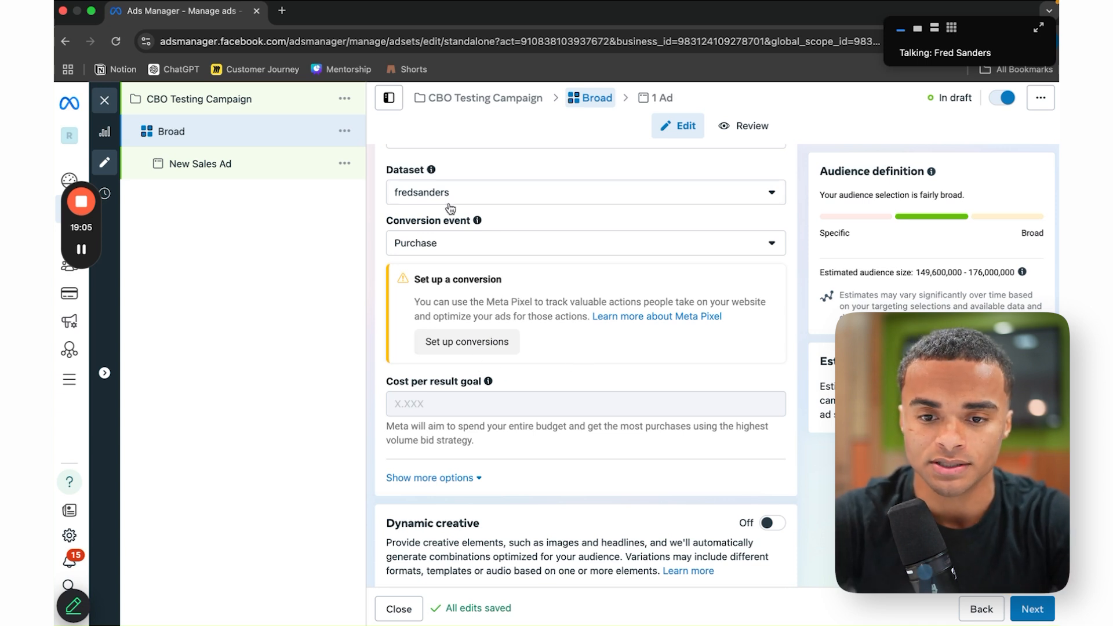
mouse_move(661, 401)
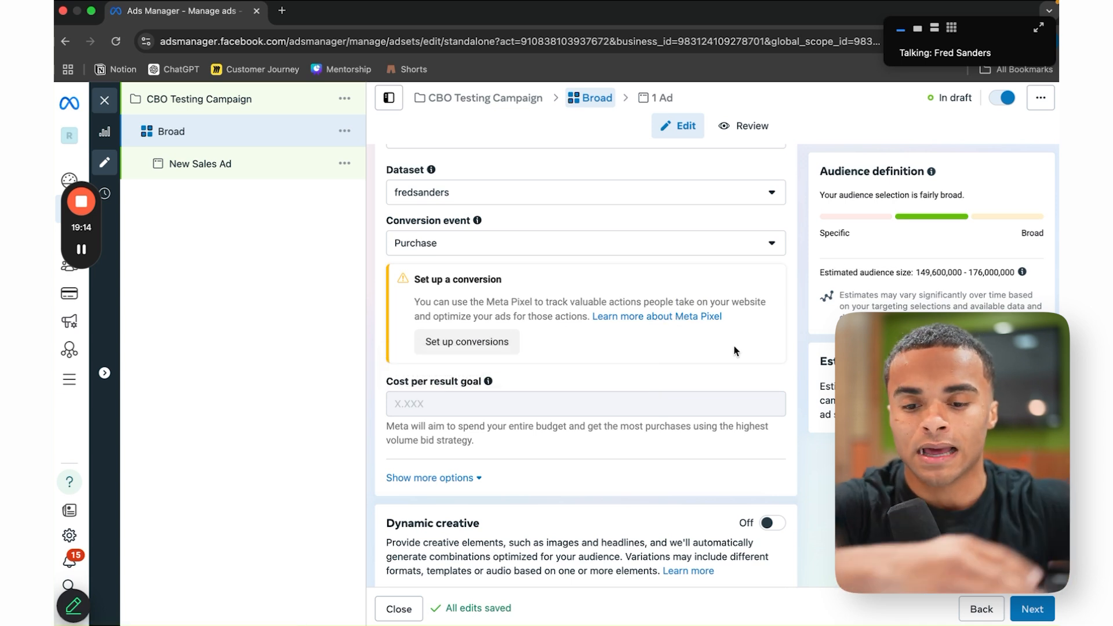
scroll(755, 481, down, 10)
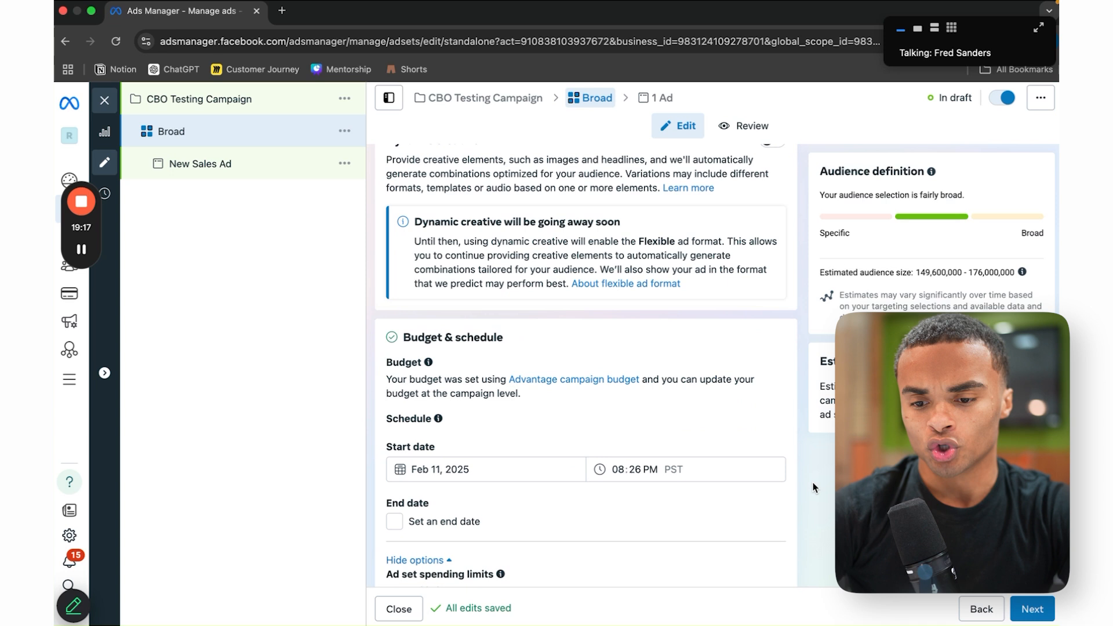
click(433, 297)
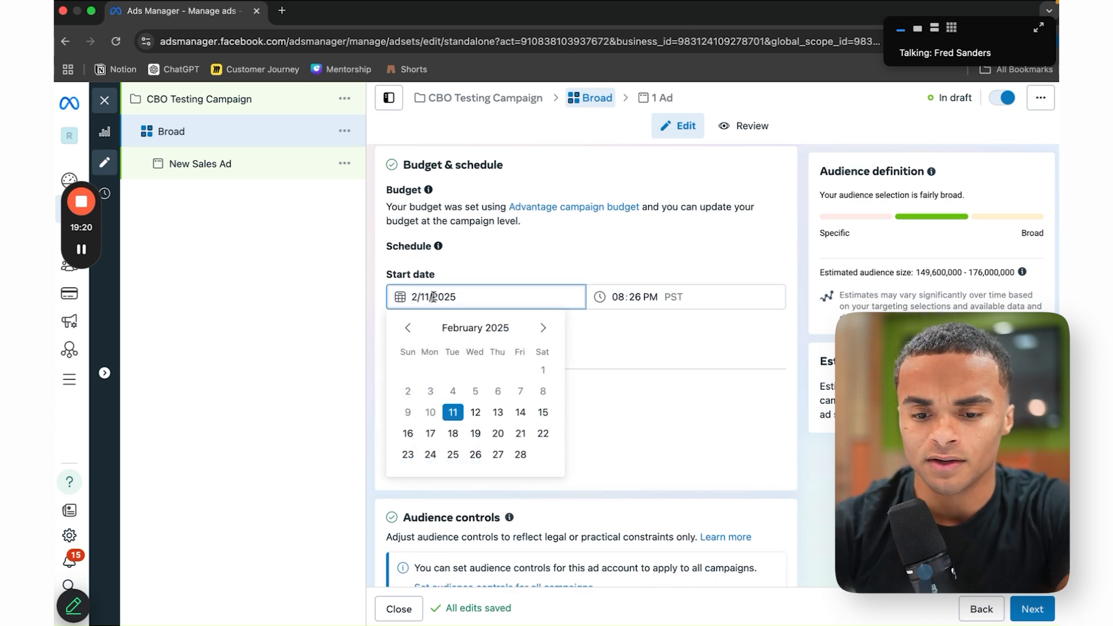
click(476, 414)
click(619, 298)
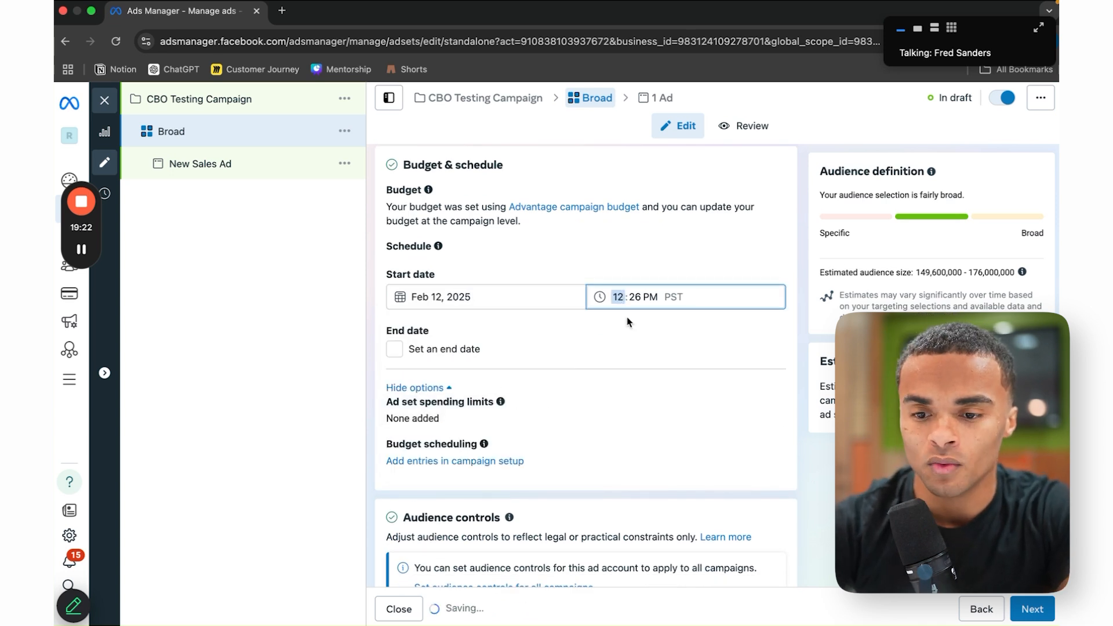
text(12)
click(661, 326)
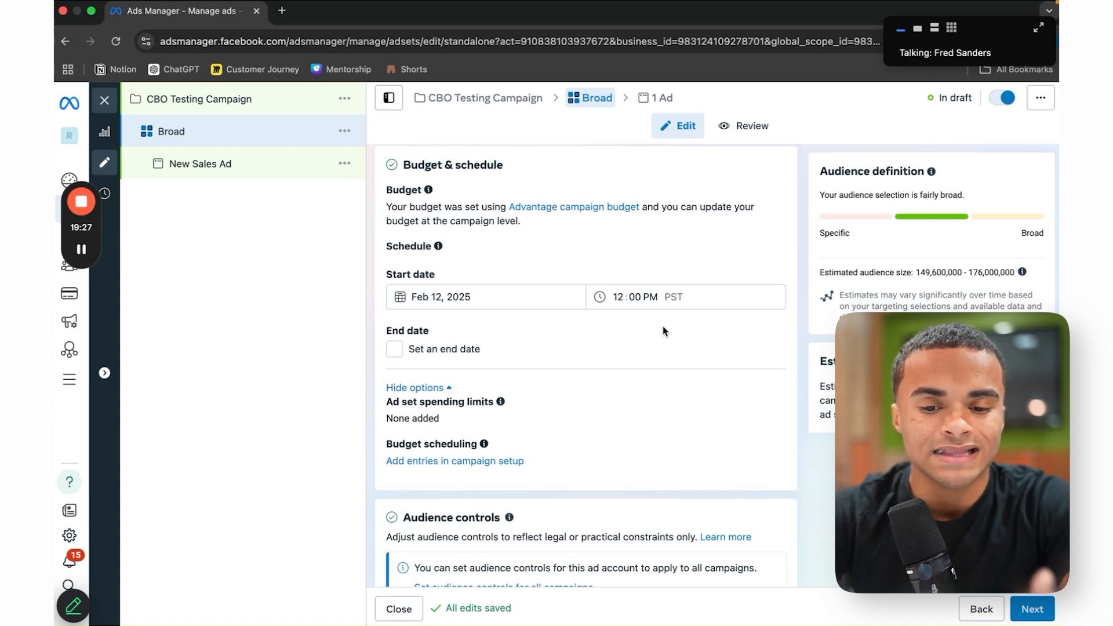
scroll(664, 331, down, 1)
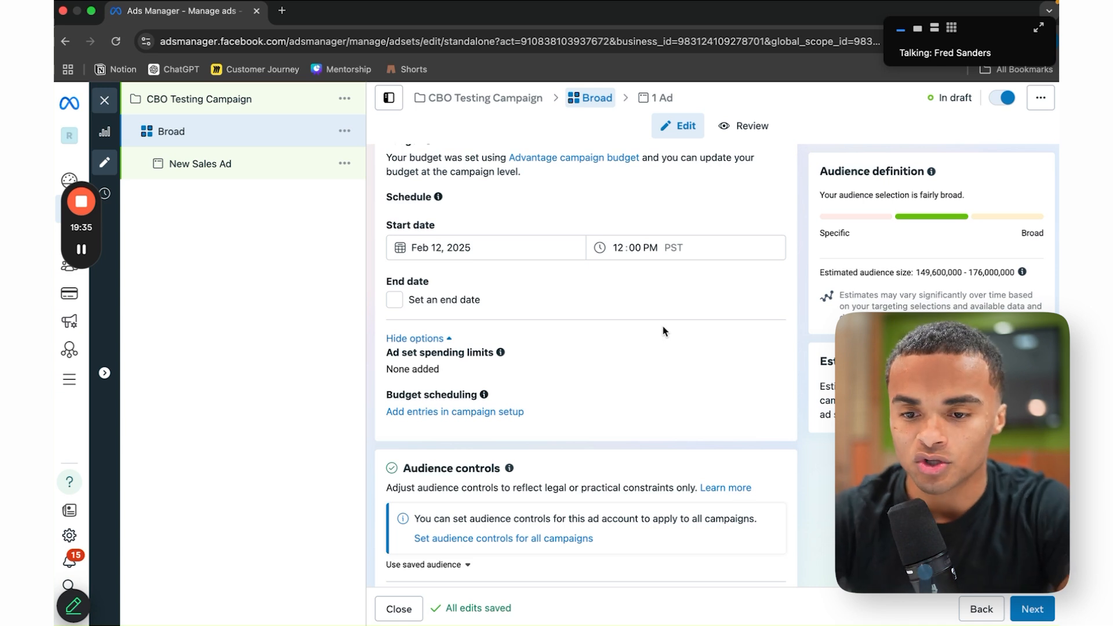
scroll(665, 331, down, 3)
scroll(665, 331, down, 2)
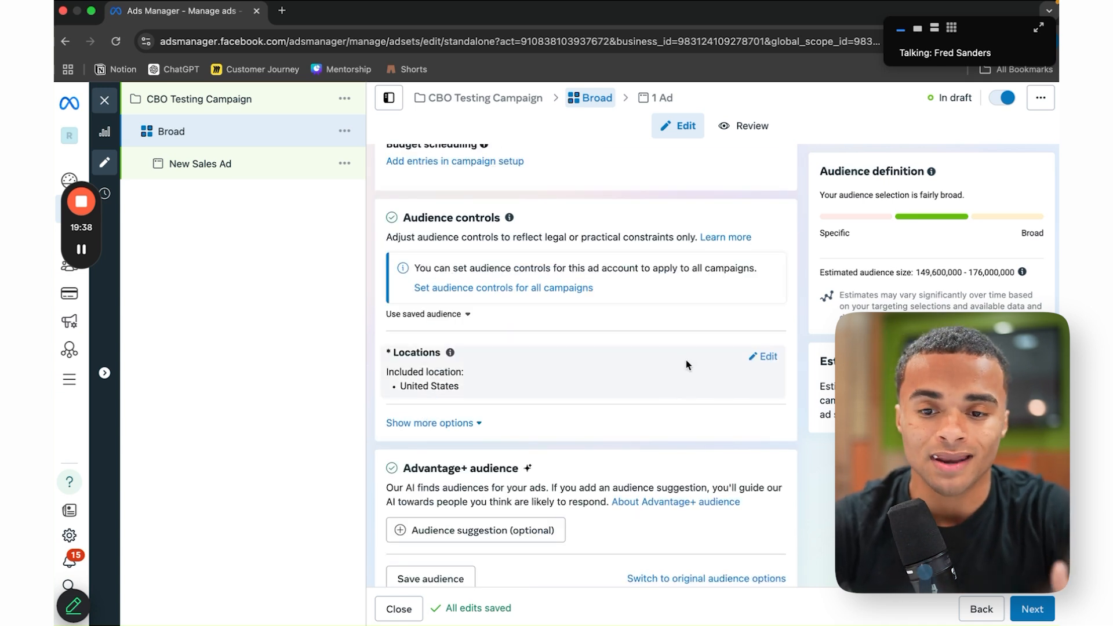
scroll(687, 364, up, 2)
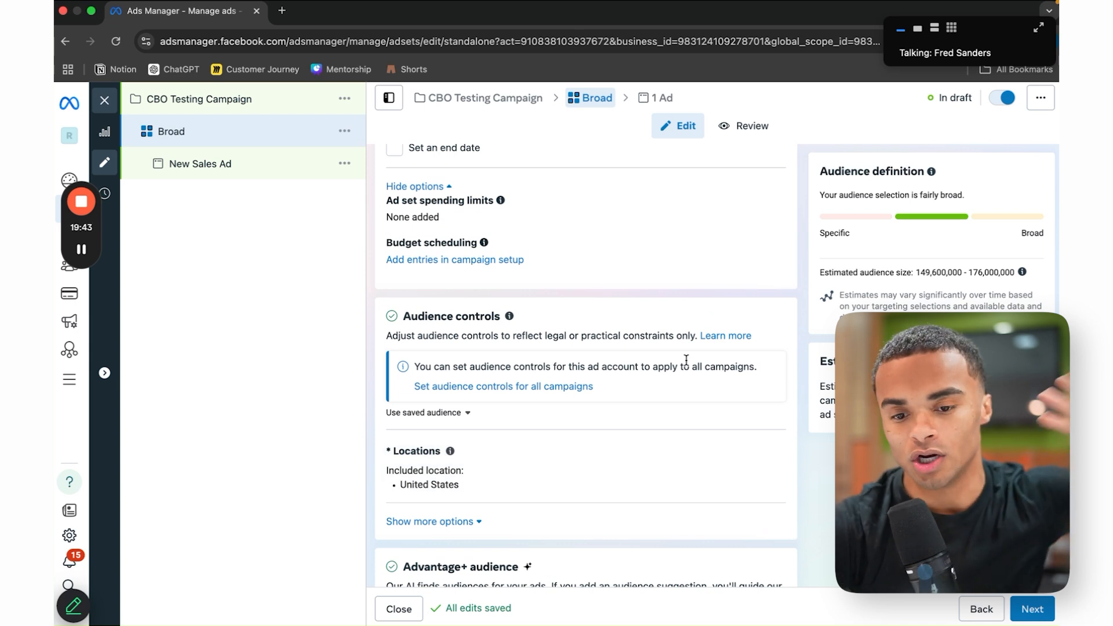
scroll(736, 448, down, 3)
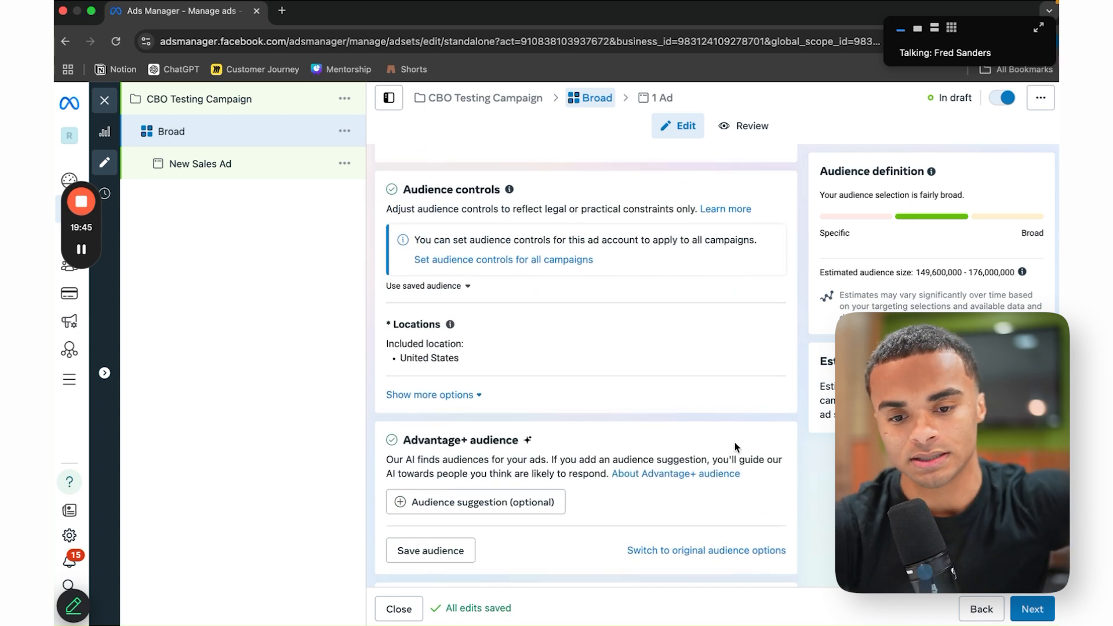
scroll(735, 446, down, 3)
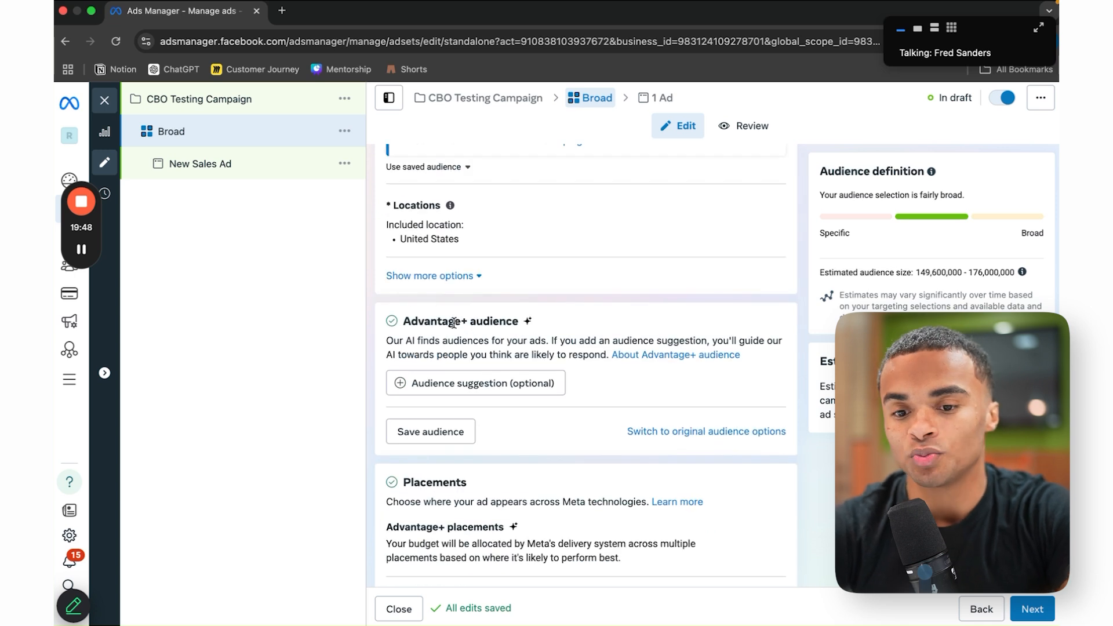
Step: Replace Advantage+ audience with the original audience options, confirming 'Use original audience'
click(666, 441)
click(566, 375)
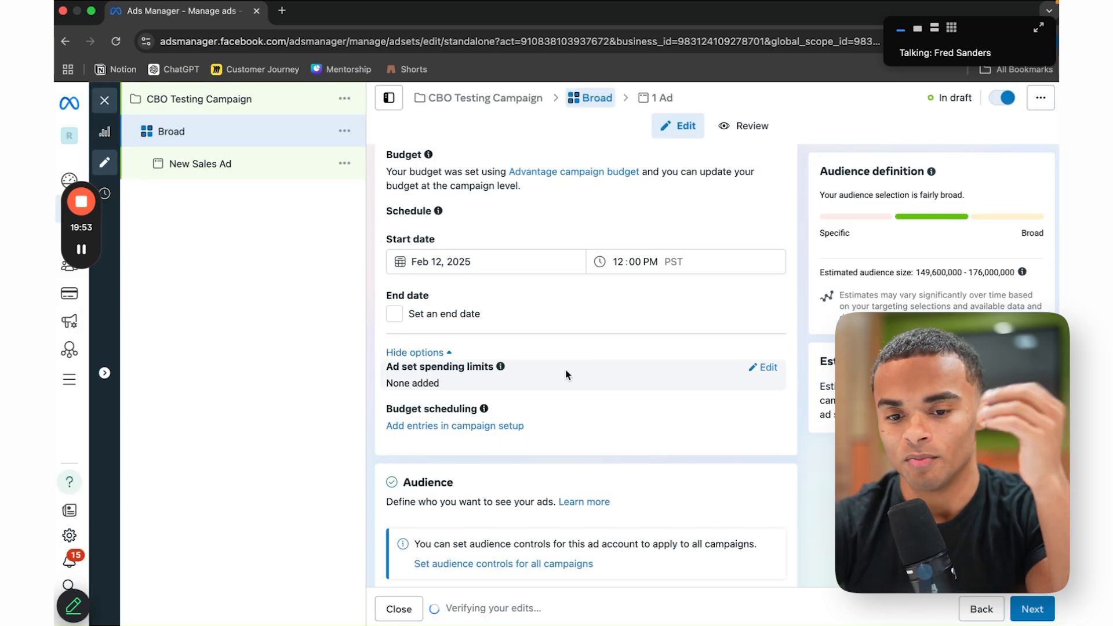
scroll(714, 448, down, 1)
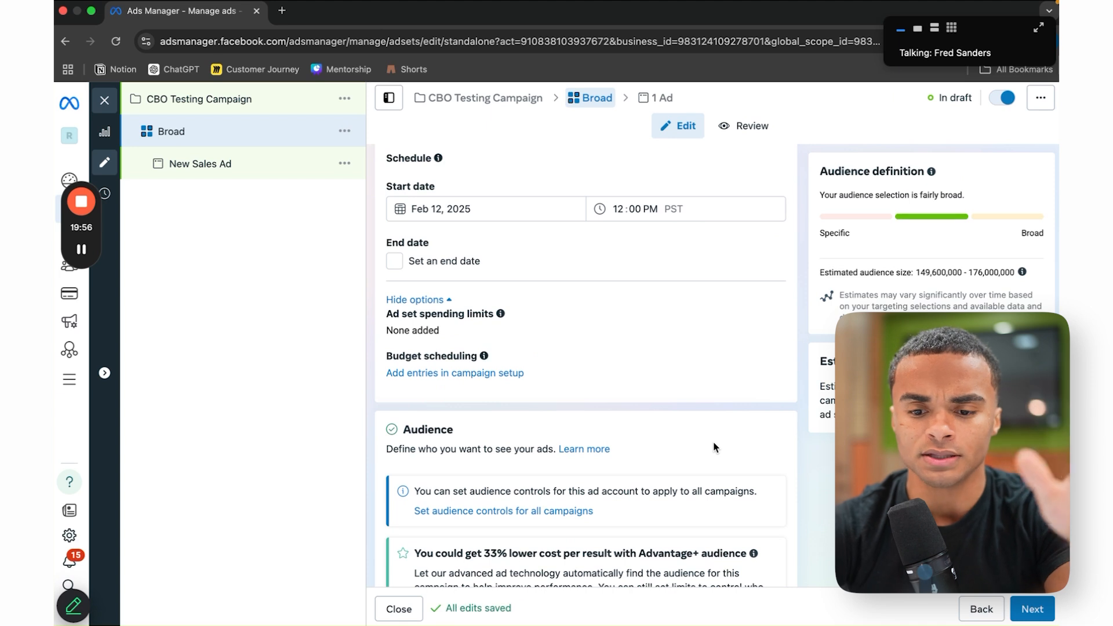
scroll(714, 448, down, 3)
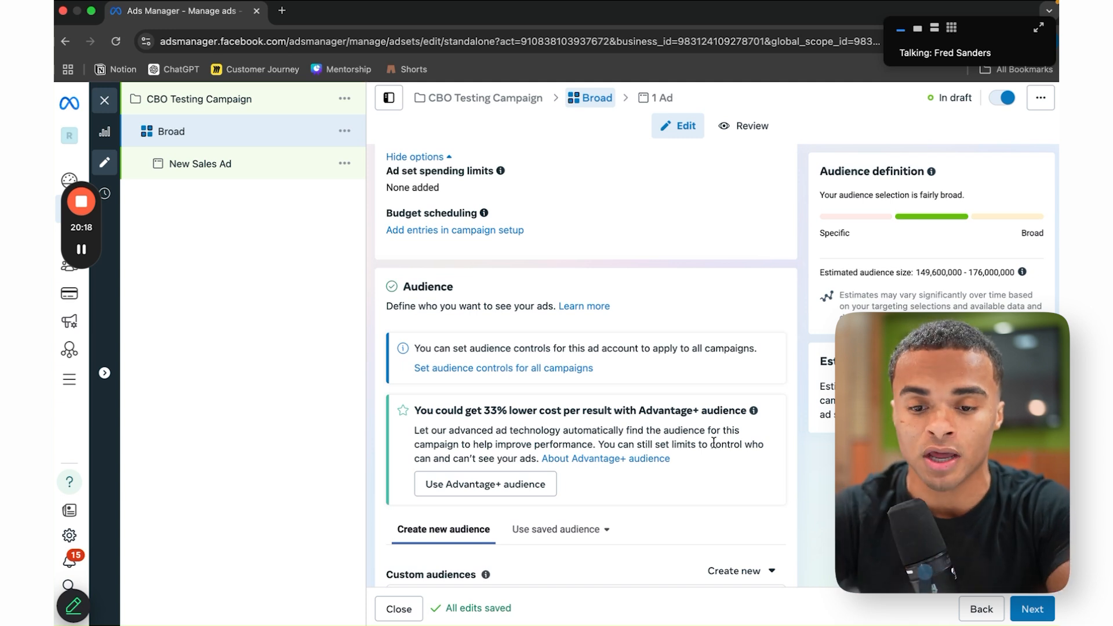
Step: Set the audience age range to 18–30 by changing the maximum age to 30
scroll(713, 442, down, 2)
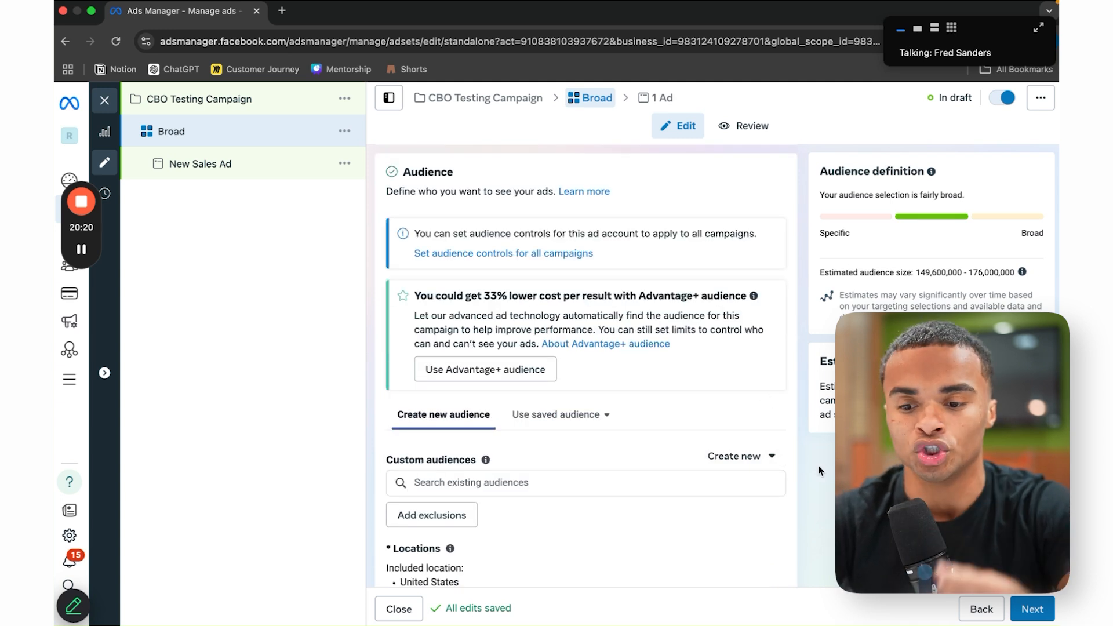
scroll(716, 411, down, 3)
scroll(716, 411, down, 2)
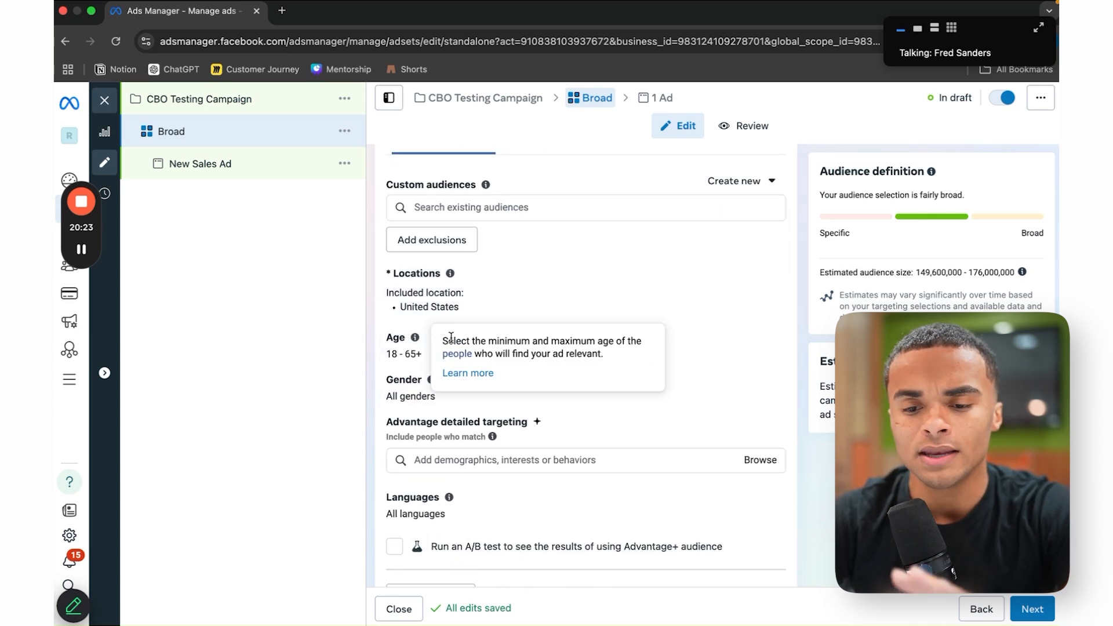
click(766, 334)
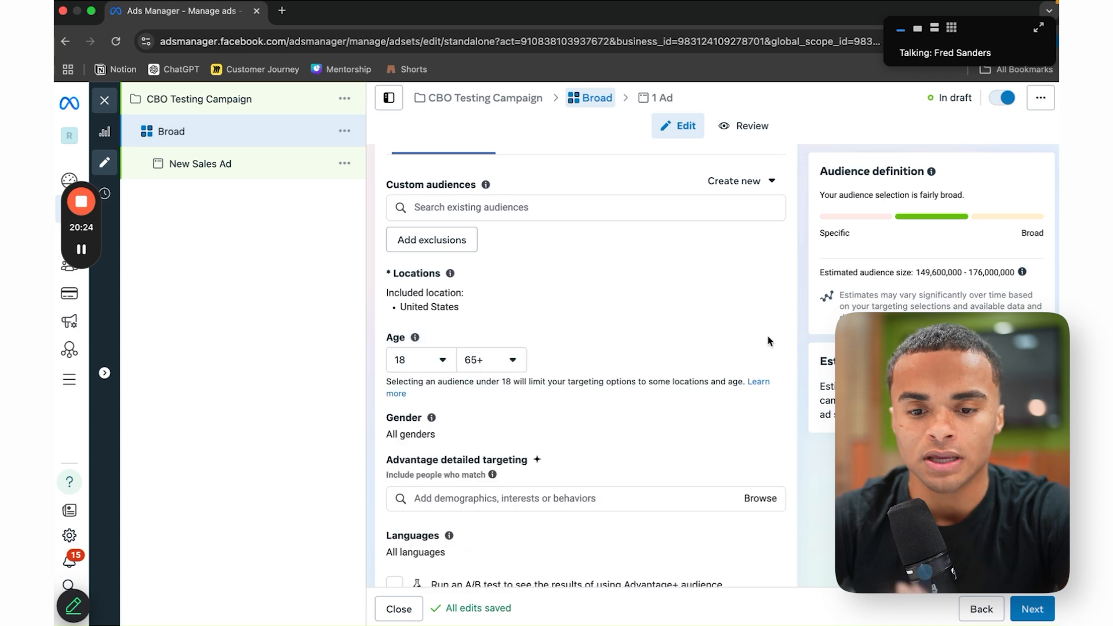
click(512, 362)
scroll(533, 446, up, 6)
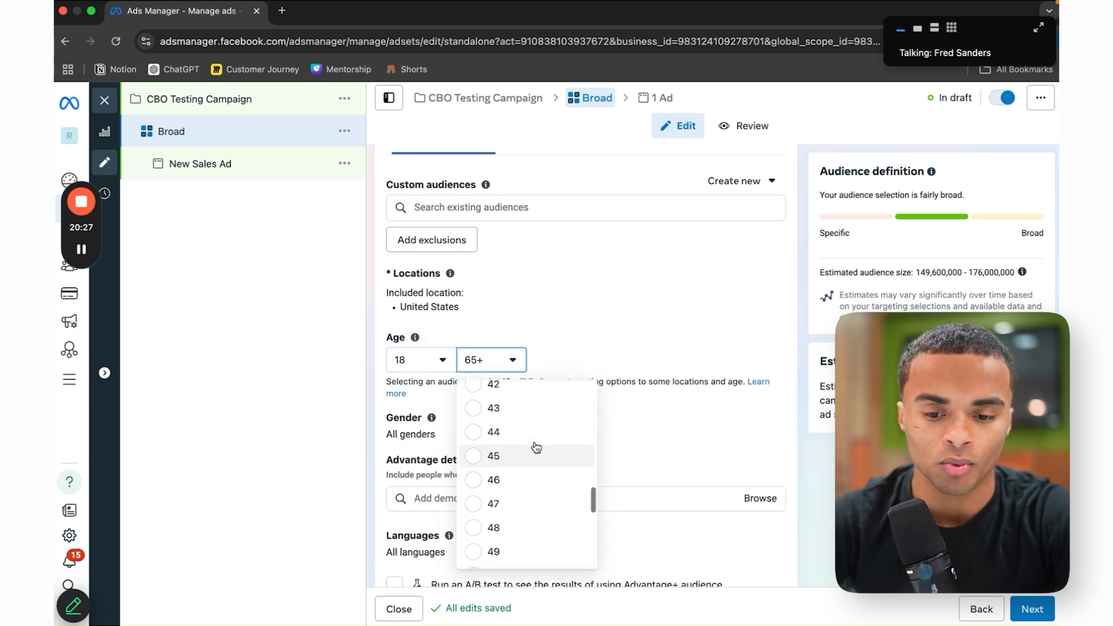
scroll(535, 446, up, 2)
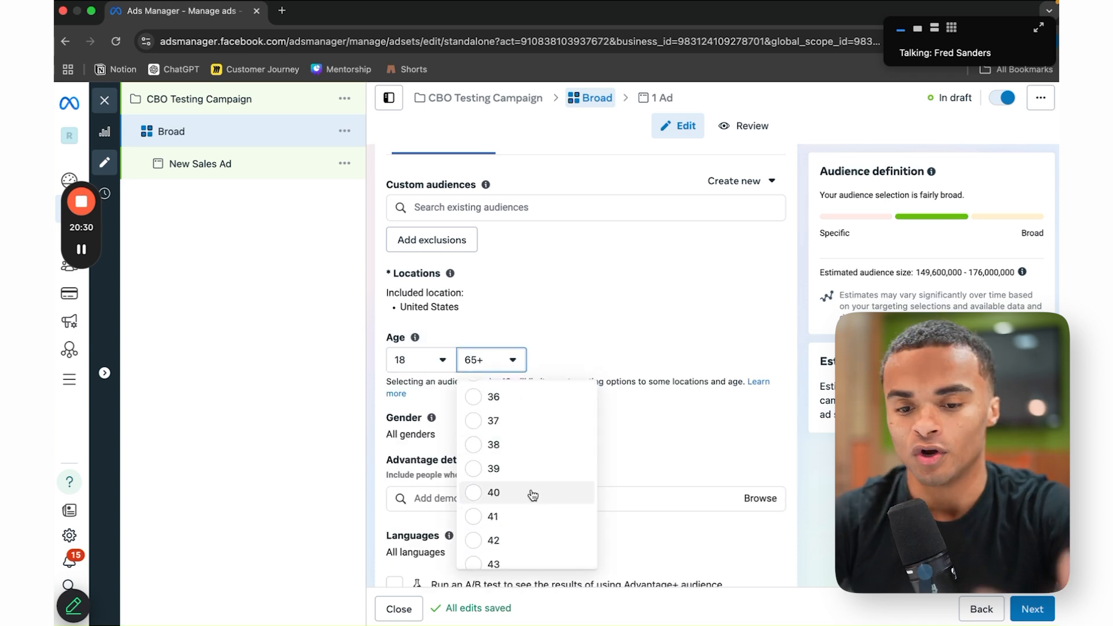
scroll(533, 475, up, 3)
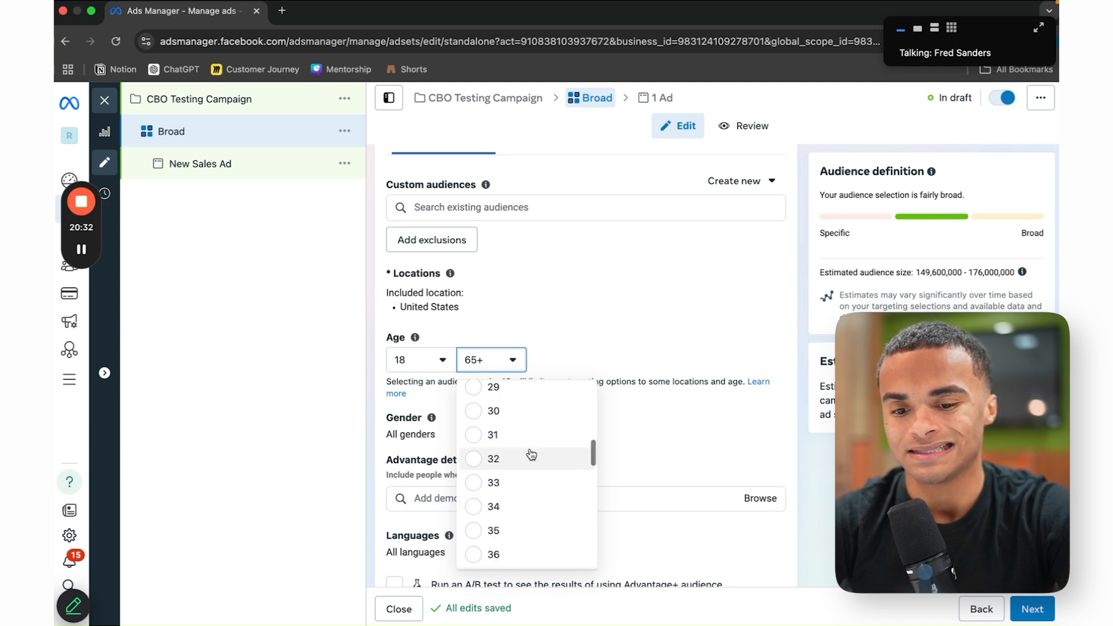
click(530, 412)
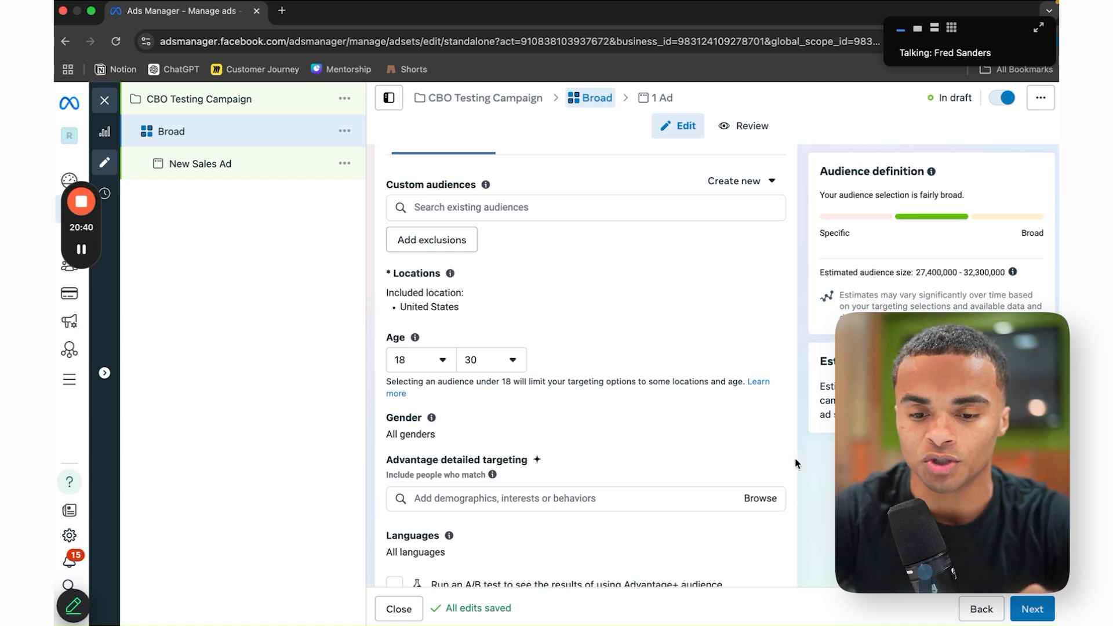
mouse_move(431, 417)
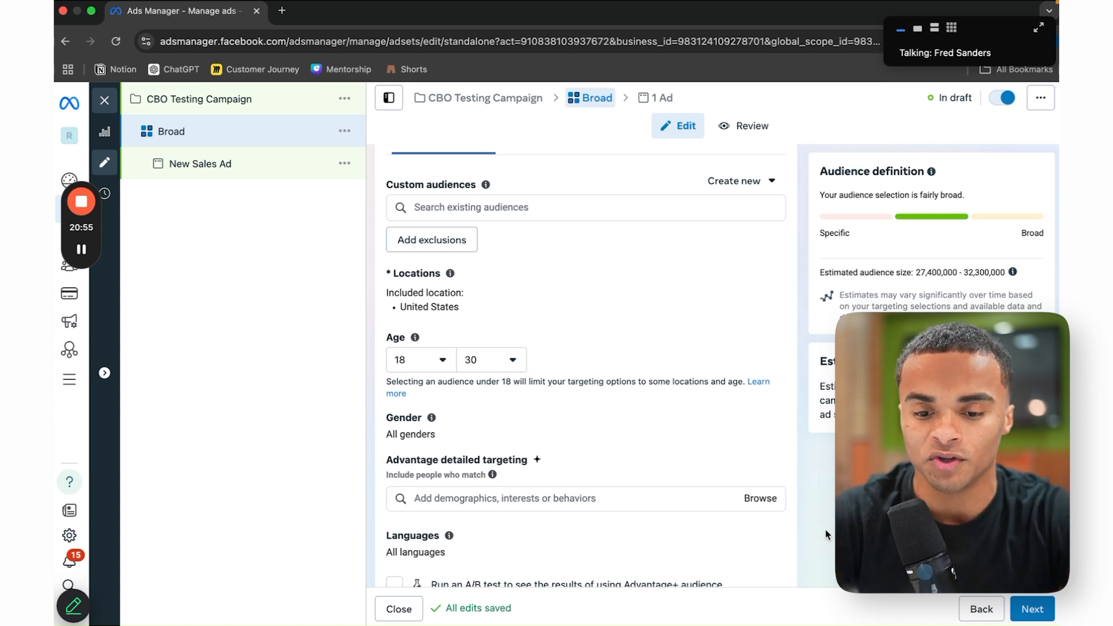
scroll(701, 501, down, 3)
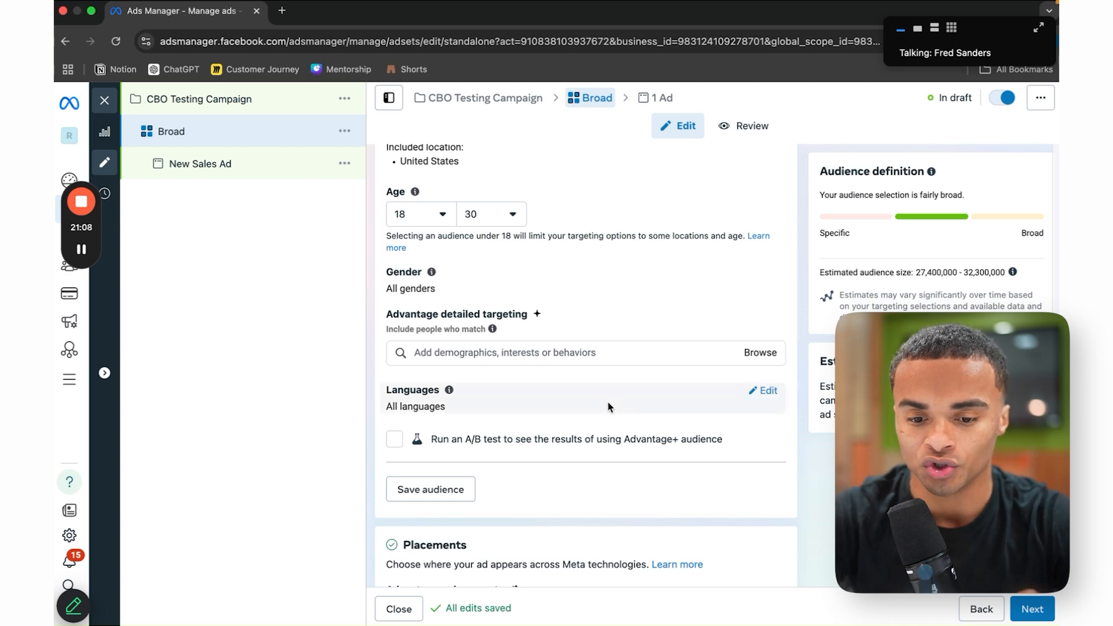
scroll(607, 405, down, 2)
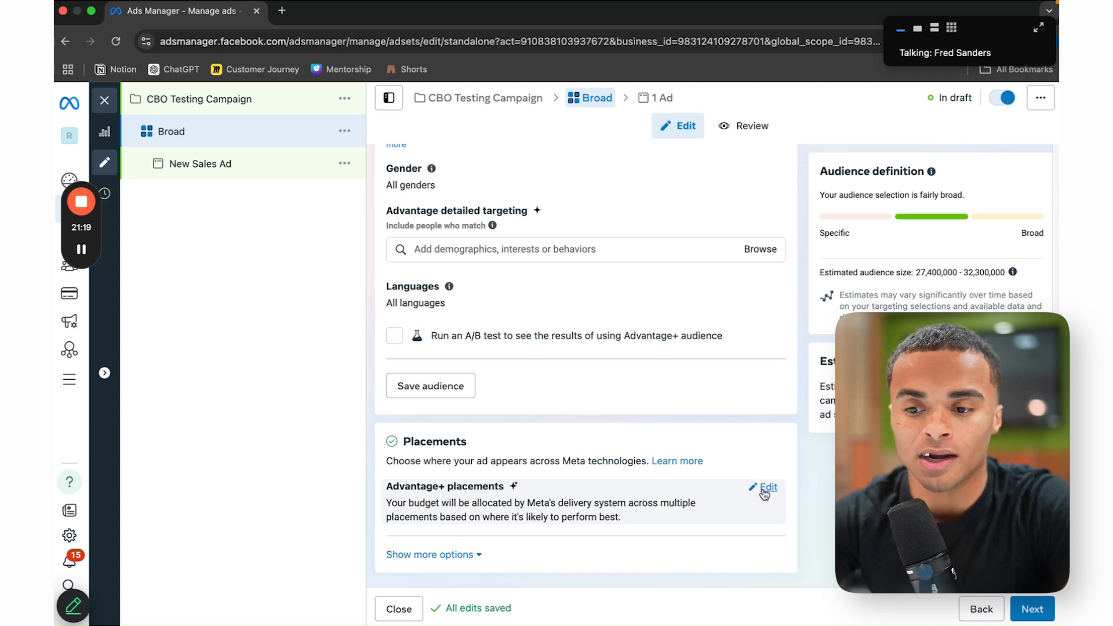
Step: Switch to Manual placements and uncheck the Messenger and Audience Network platforms
click(769, 487)
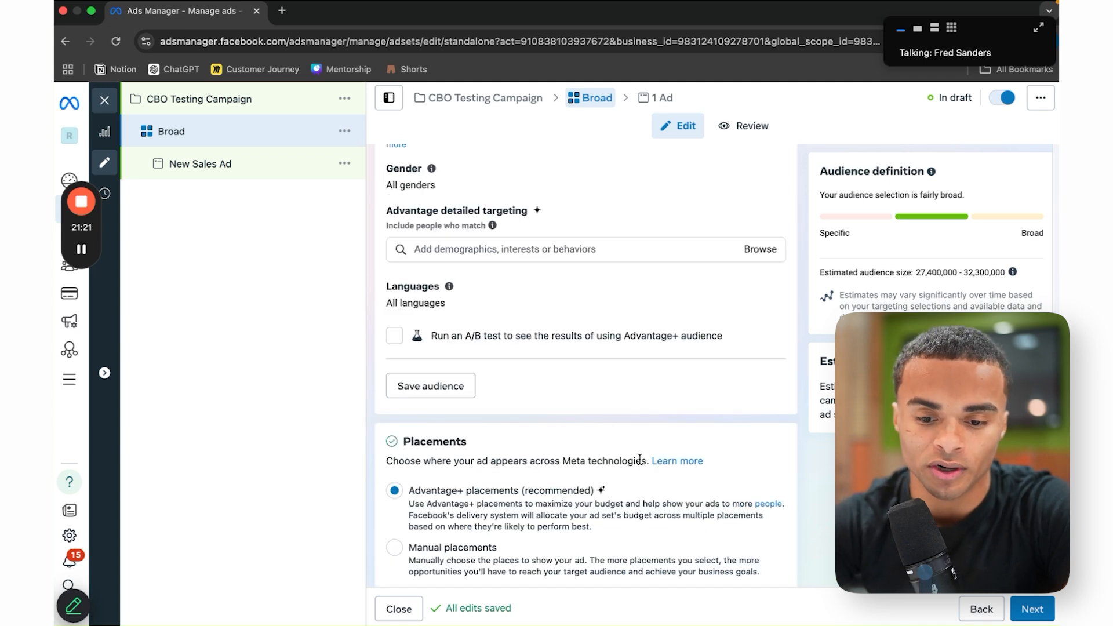
scroll(639, 459, down, 1)
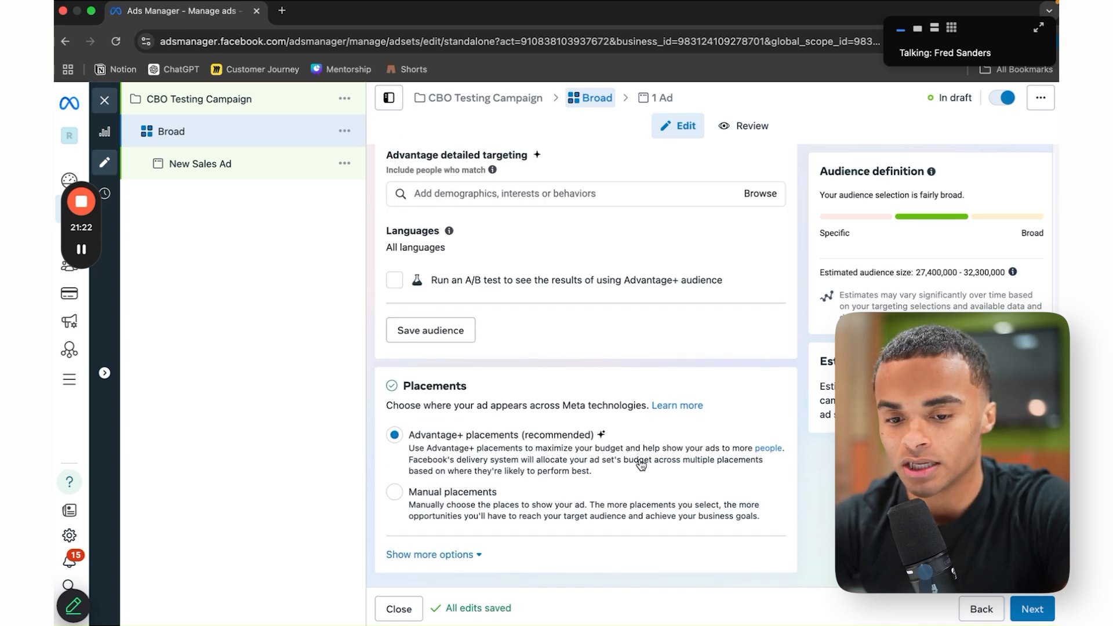
click(444, 503)
scroll(596, 497, down, 5)
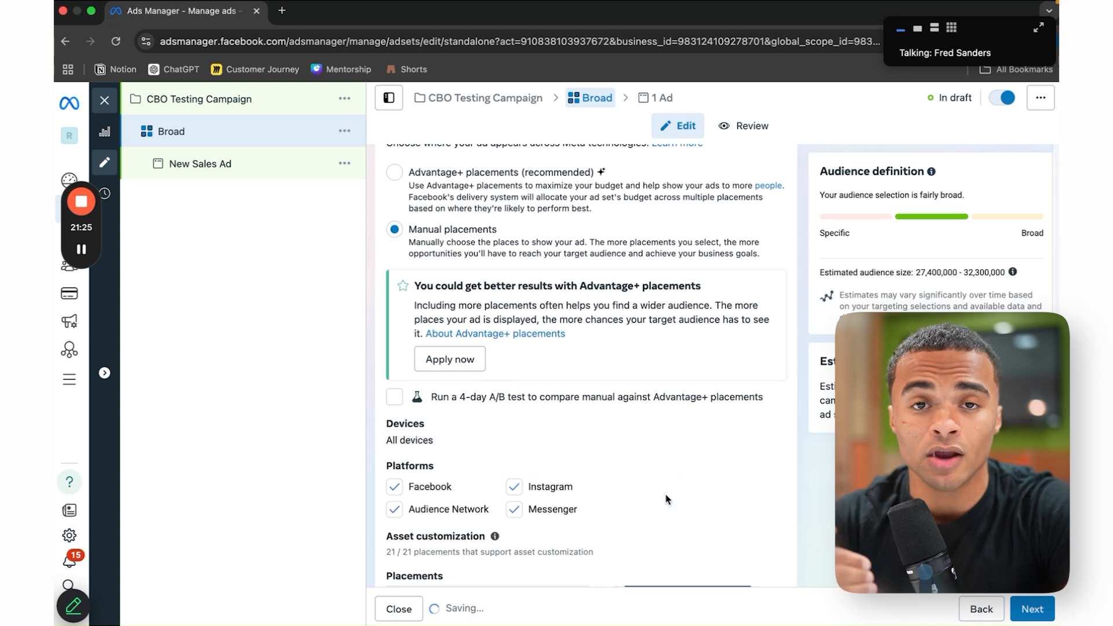
scroll(667, 500, down, 2)
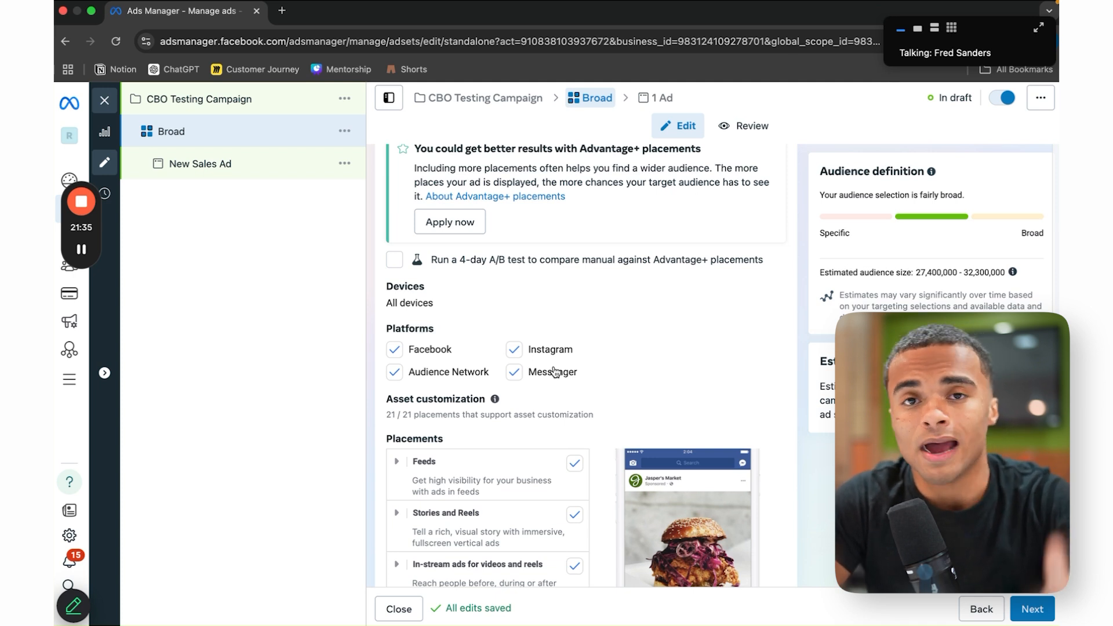
click(515, 373)
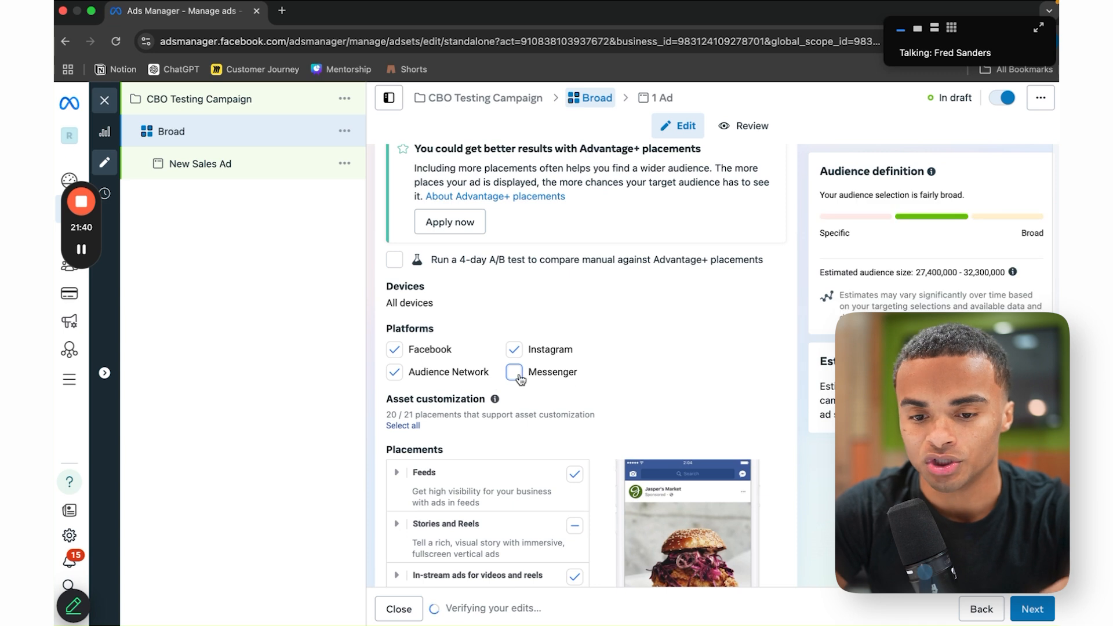
click(394, 371)
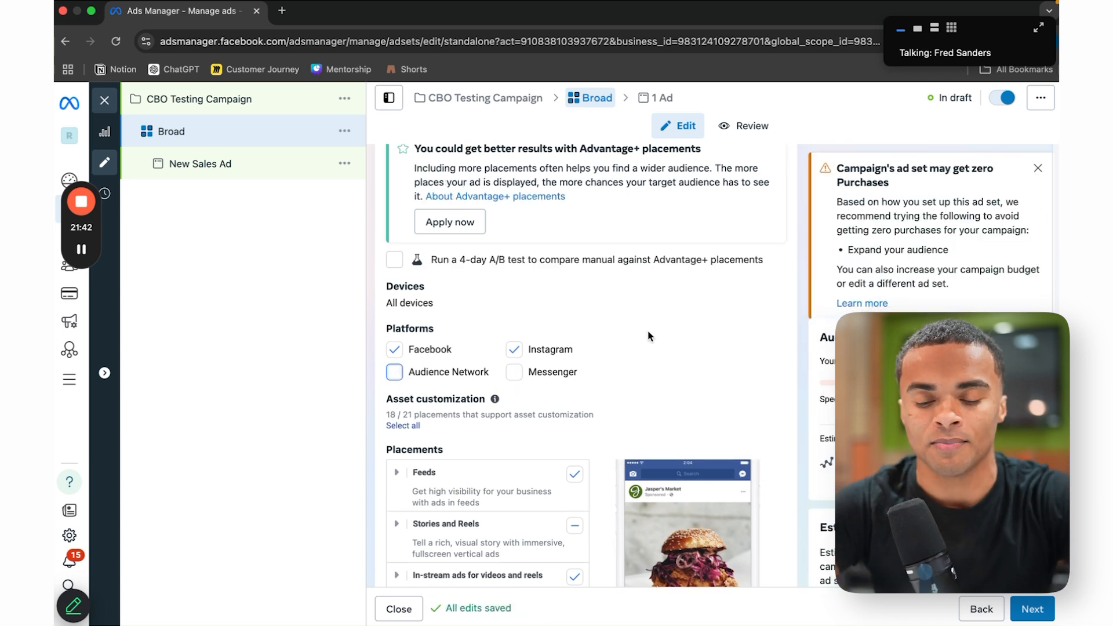
Step: Uncheck the Search results placement, leaving 16 of 21 placements
scroll(649, 337, down, 3)
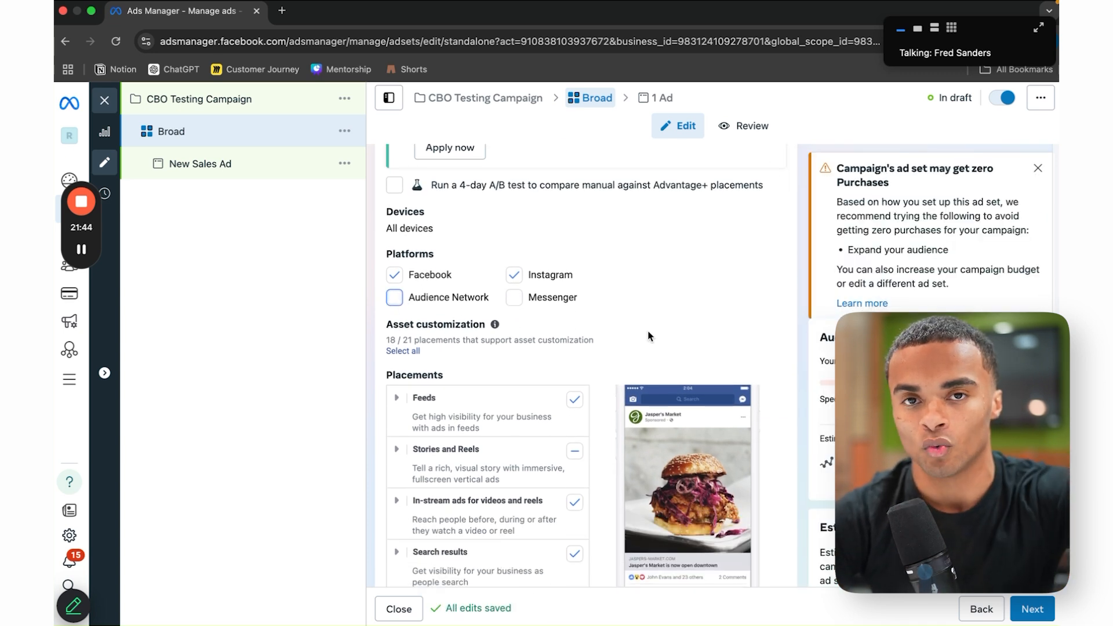
scroll(643, 360, down, 5)
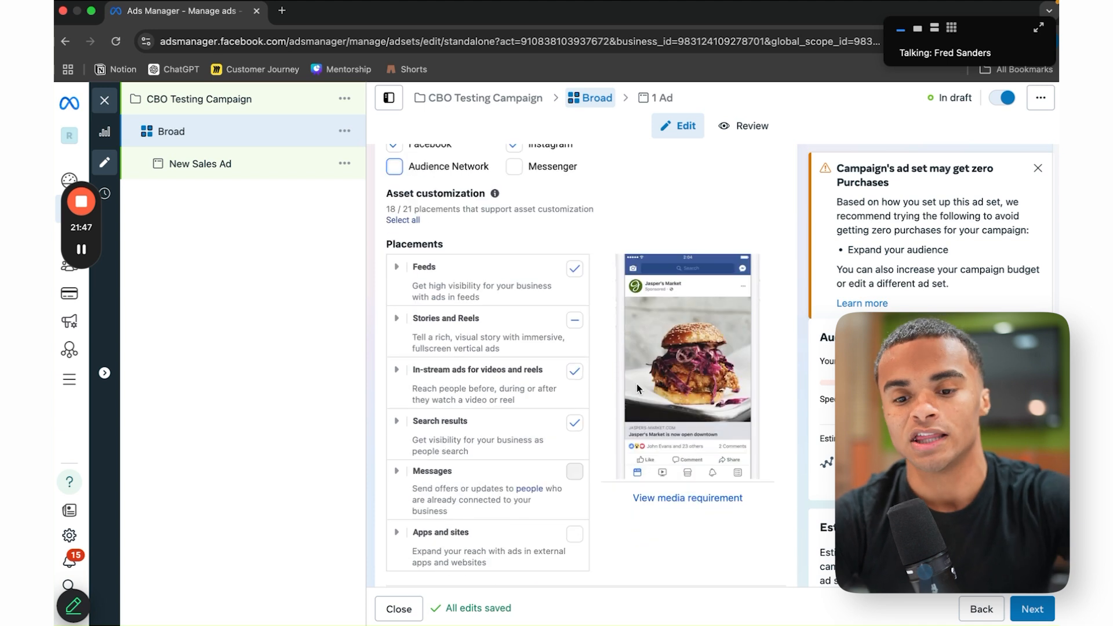
scroll(616, 498, down, 2)
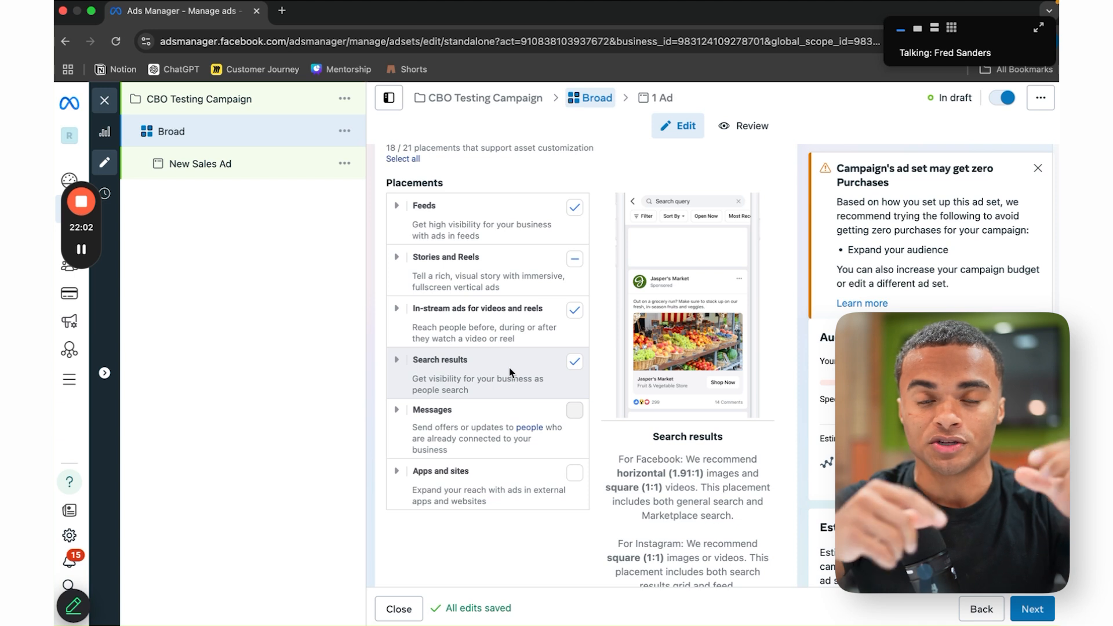
click(574, 362)
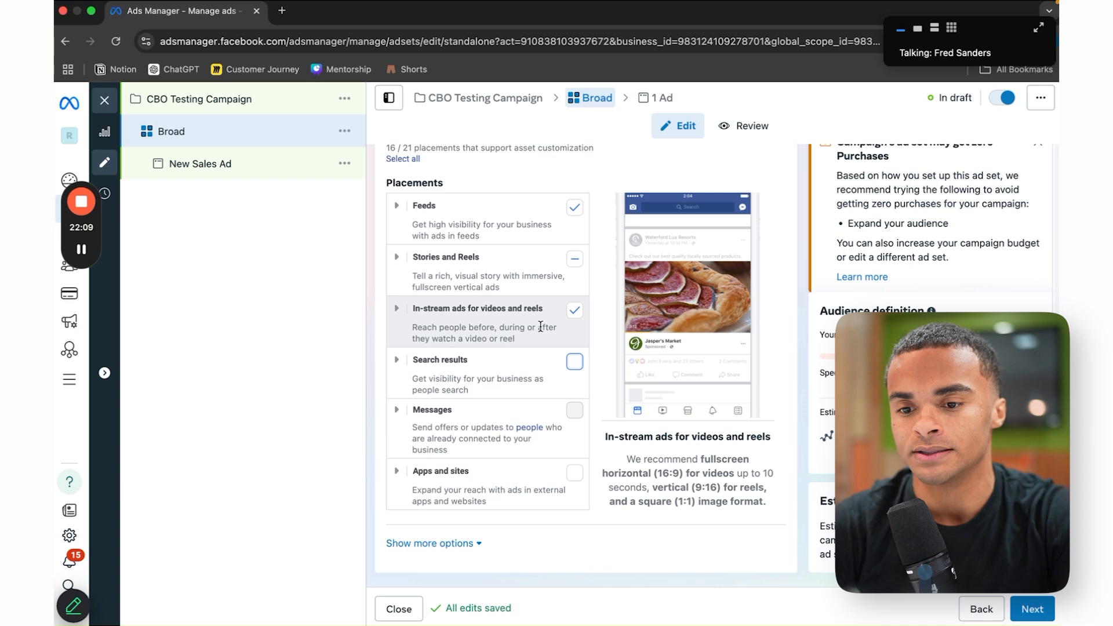
scroll(528, 418, down, 1)
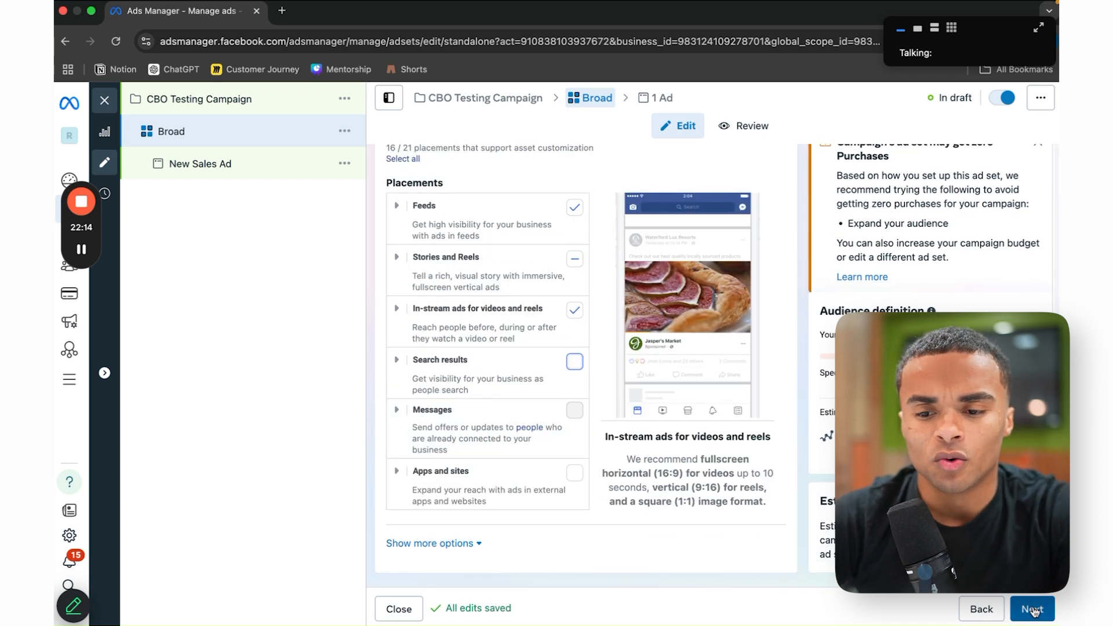
Step: Go to the New Sales Ad and change its name to 'Ad 1'
click(1033, 609)
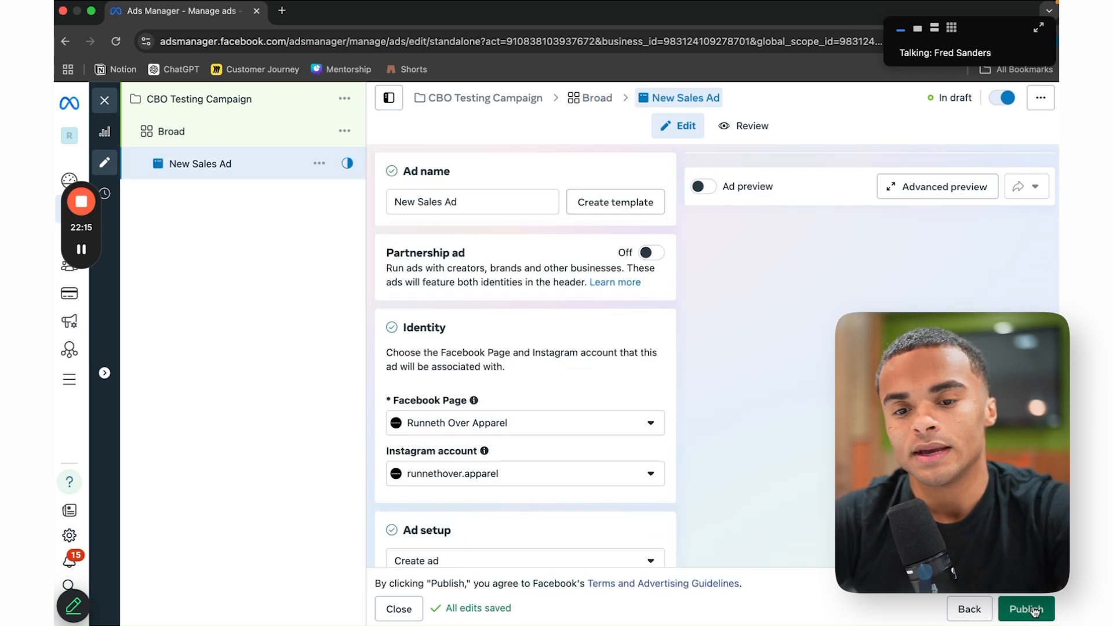
triple_click(503, 205)
text(Ad )
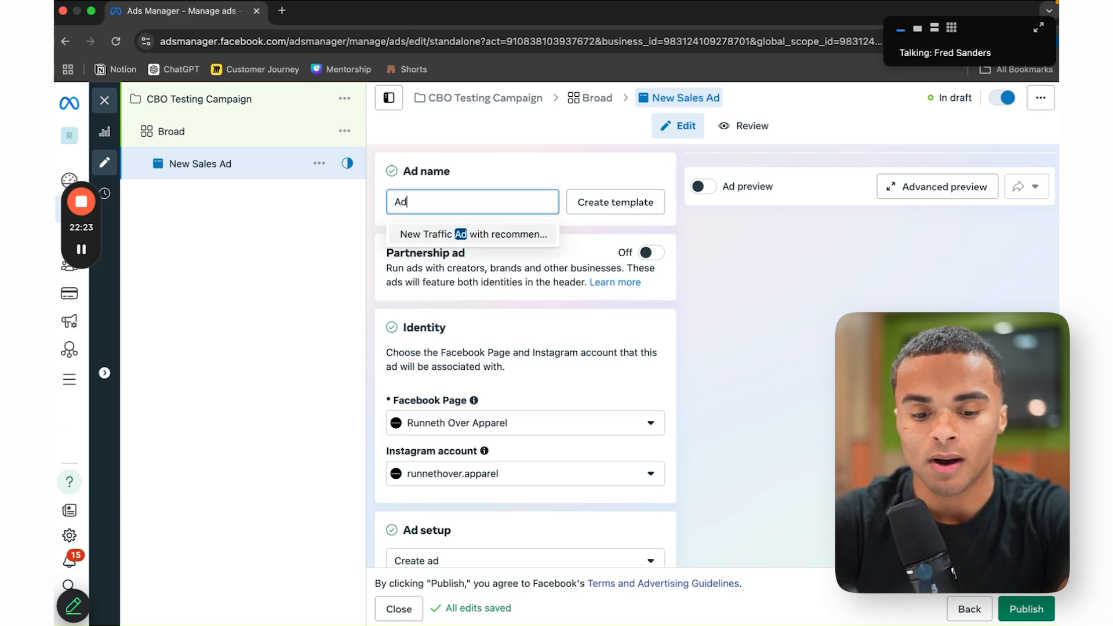
text(1)
click(554, 172)
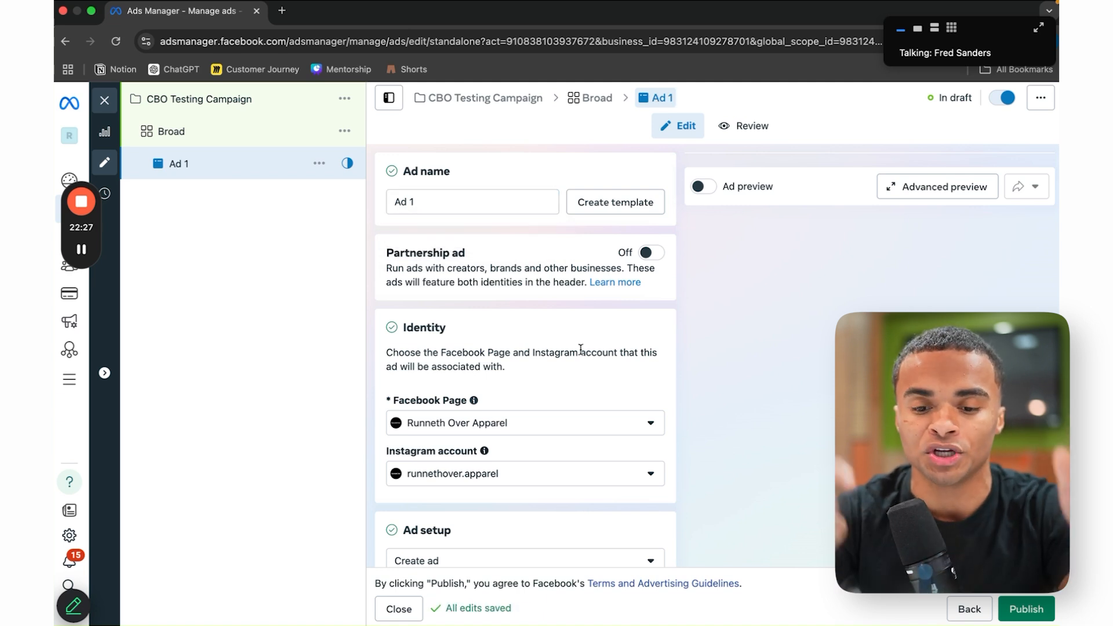
scroll(580, 349, down, 3)
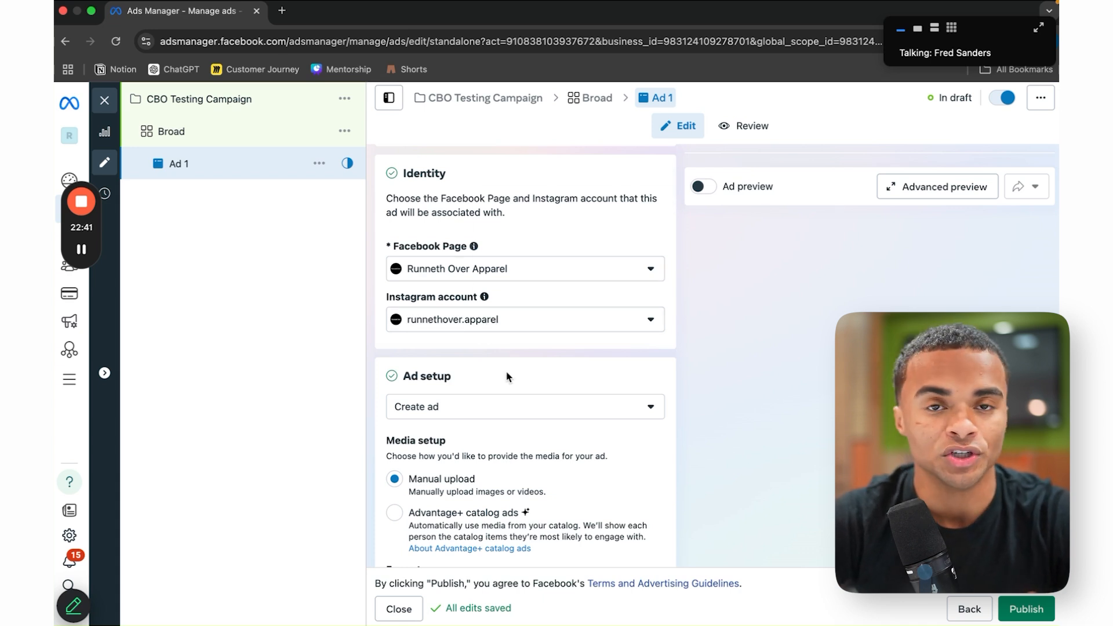
Step: Leave the Instagram account unchanged, uncheck Multi-advertiser ads, and bring up the Set up creative menu
click(518, 328)
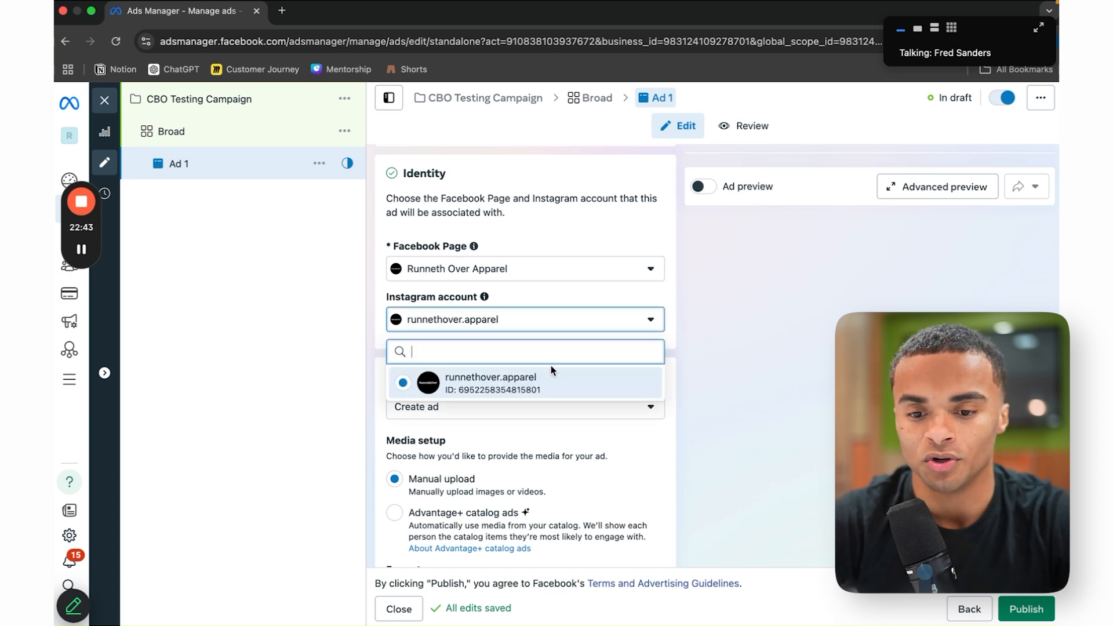
click(721, 364)
scroll(603, 394, down, 3)
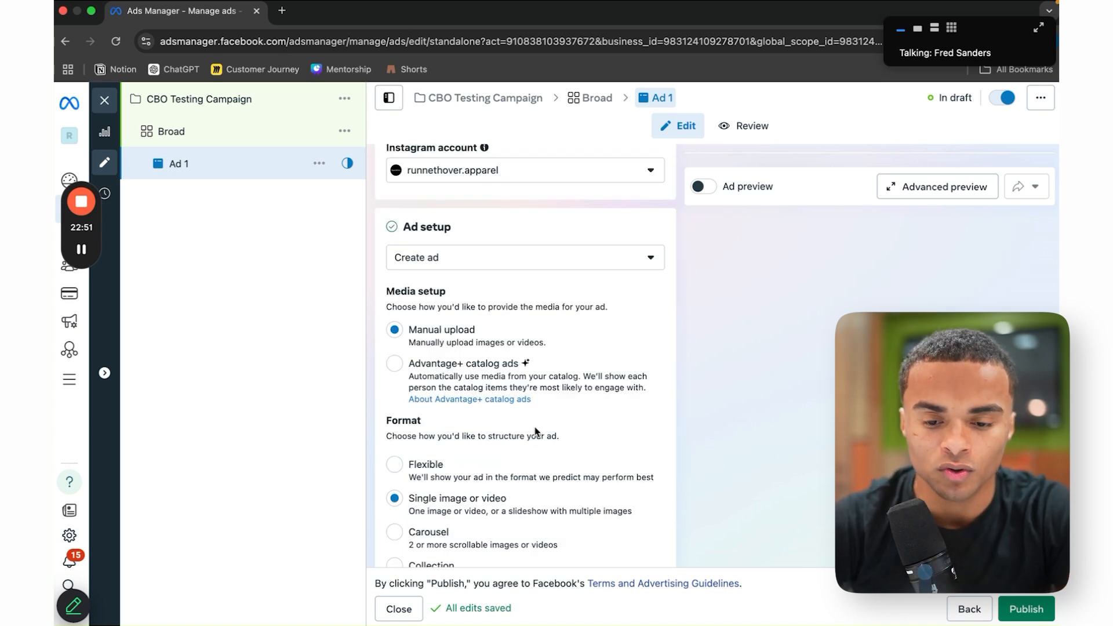
scroll(535, 427, down, 2)
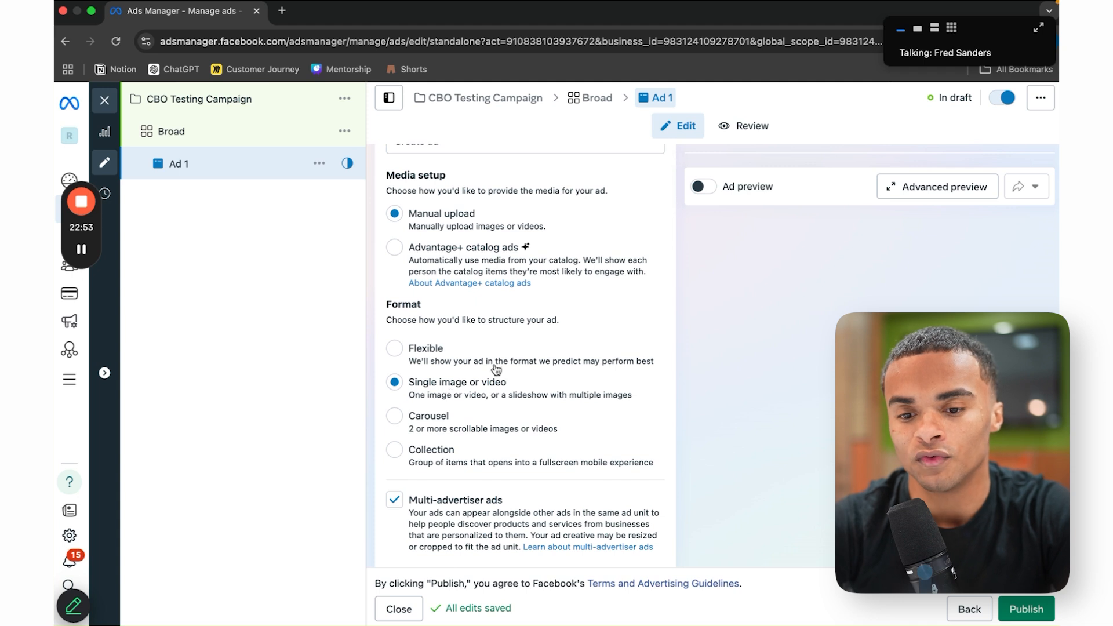
scroll(548, 420, down, 1)
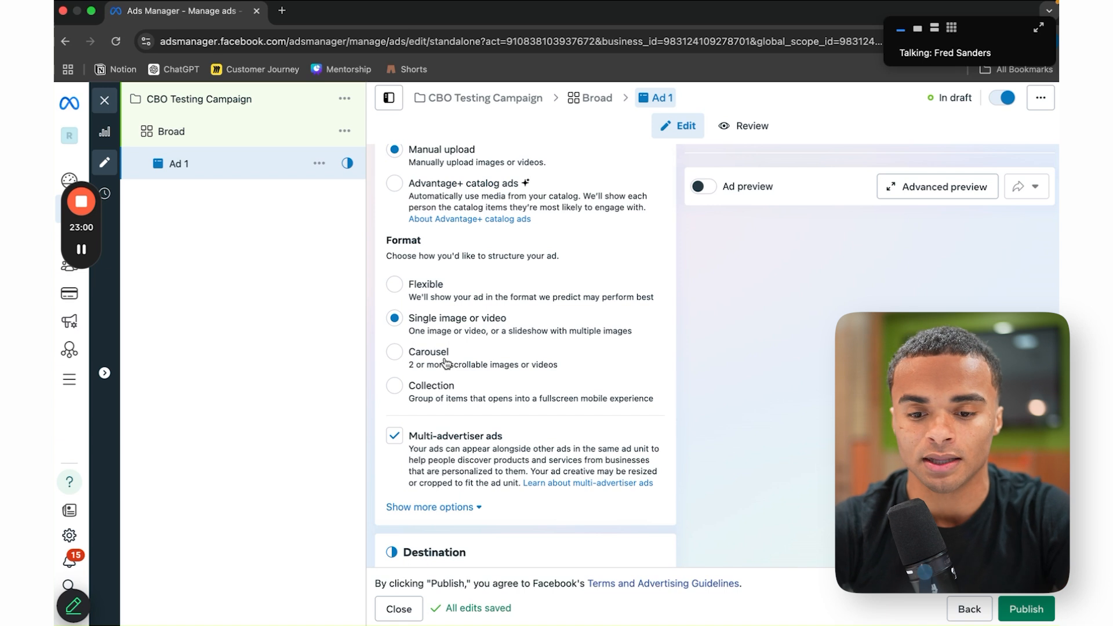
click(452, 438)
scroll(555, 440, down, 8)
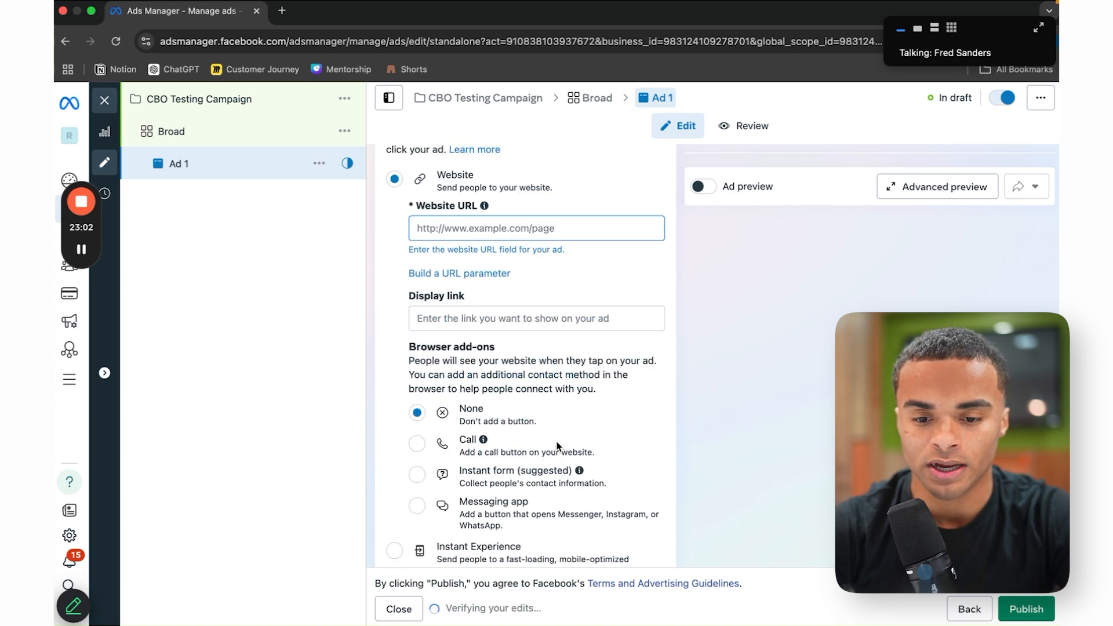
scroll(556, 441, down, 10)
click(471, 248)
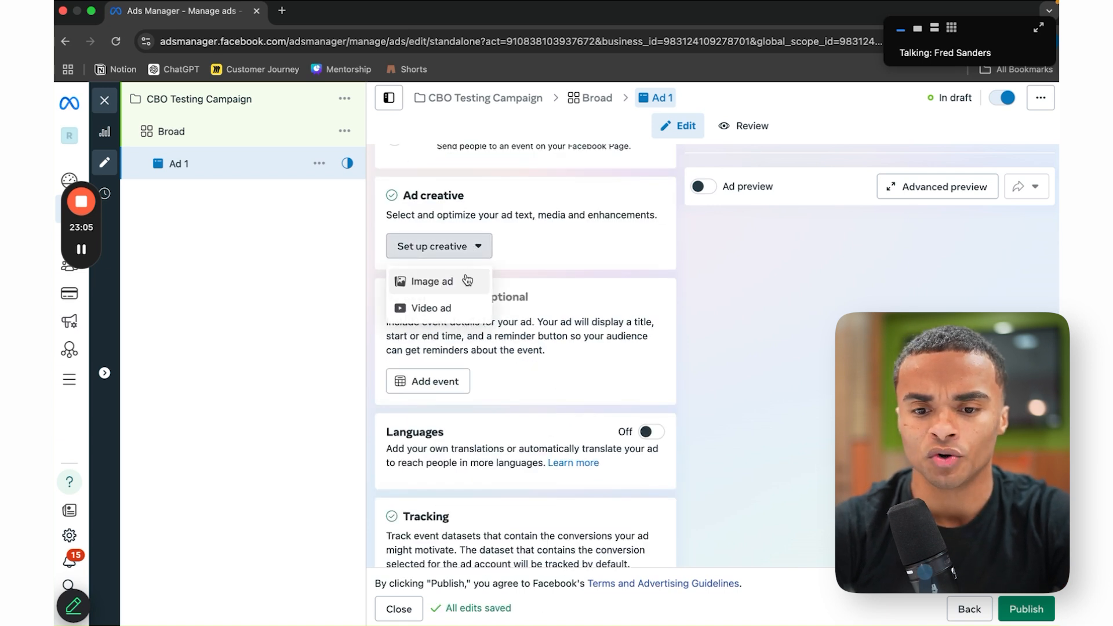
Step: Choose Image ad, advance to the Primary text field, and check the hoodie's product page for its name
click(464, 286)
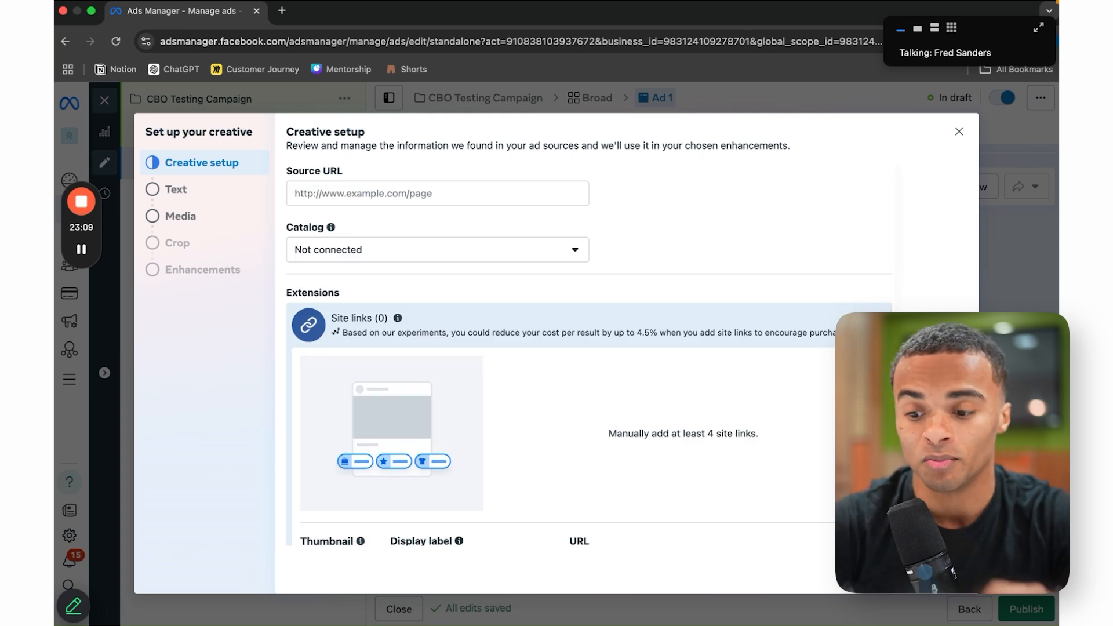
click(952, 571)
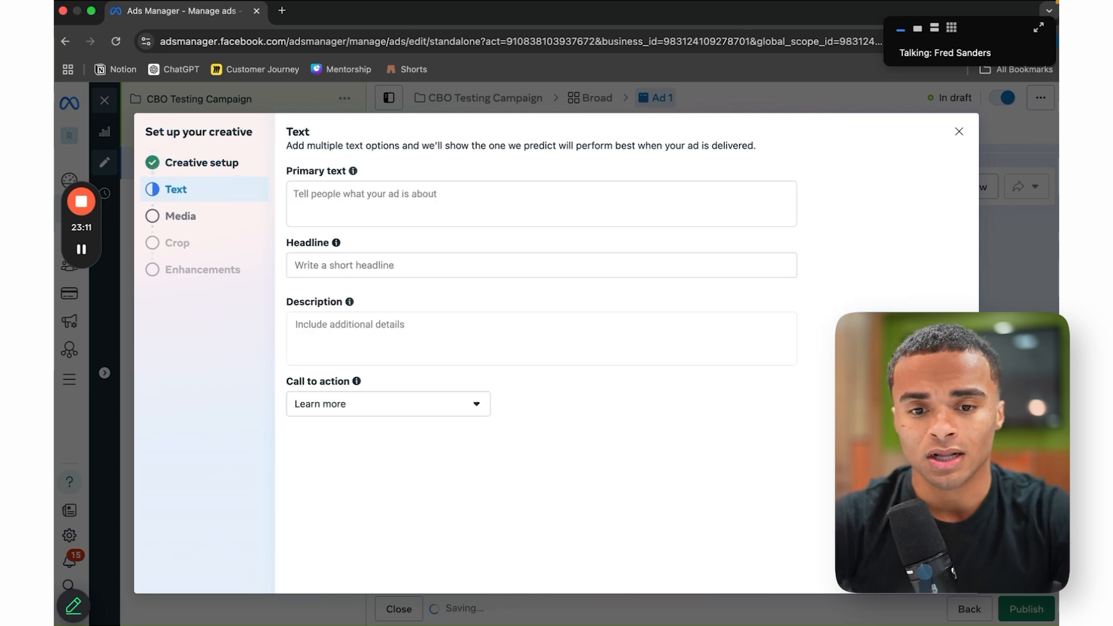
click(501, 215)
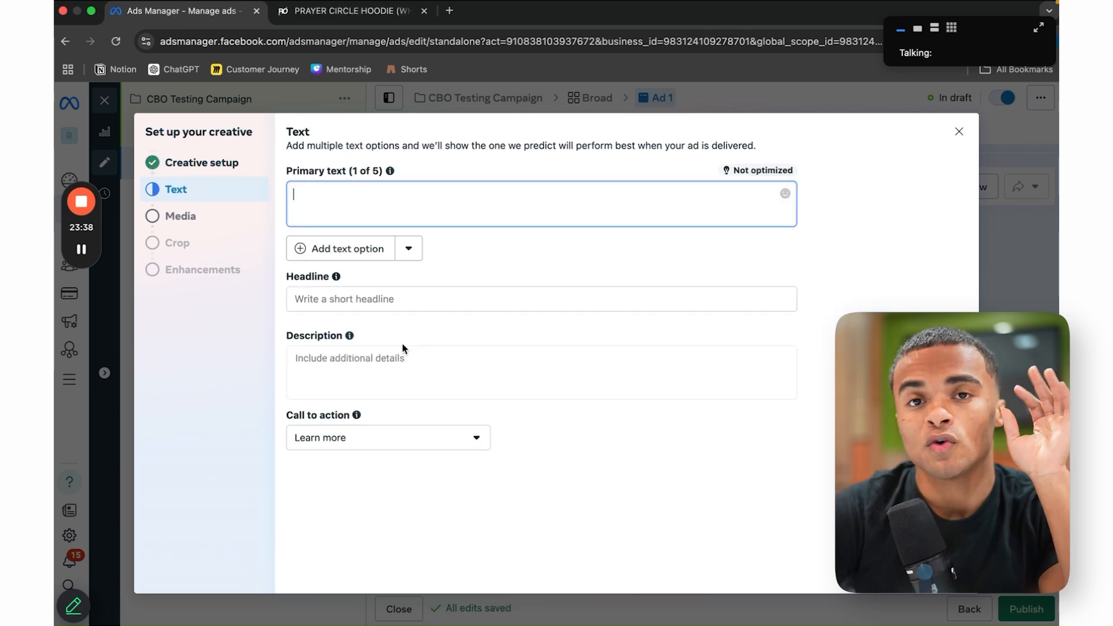
click(367, 16)
scroll(530, 437, down, 3)
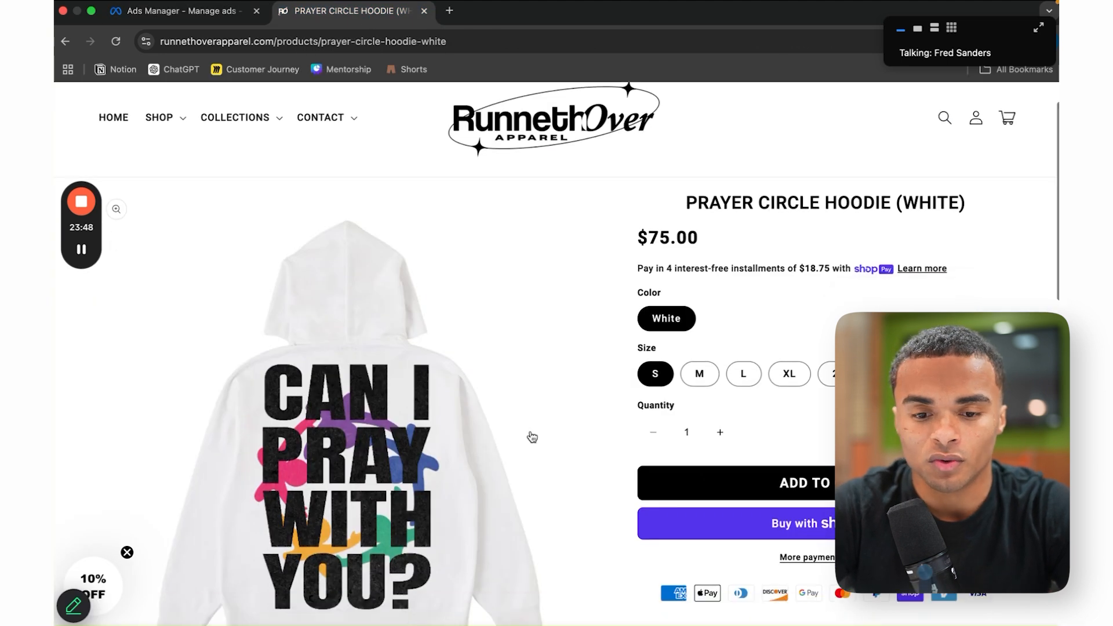
scroll(691, 255, up, 3)
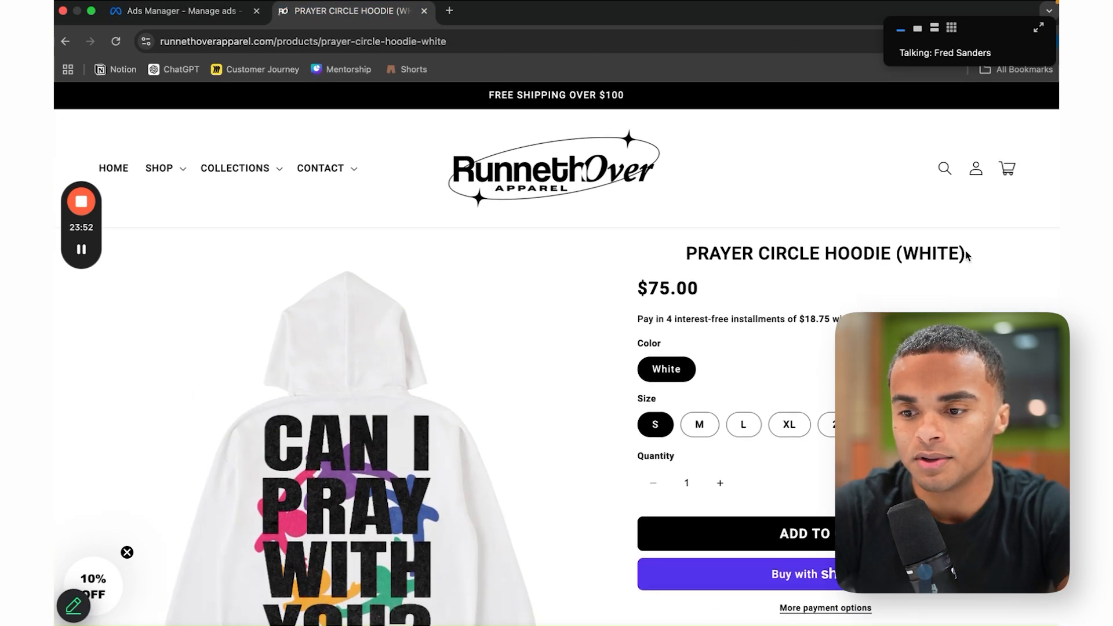
click(193, 12)
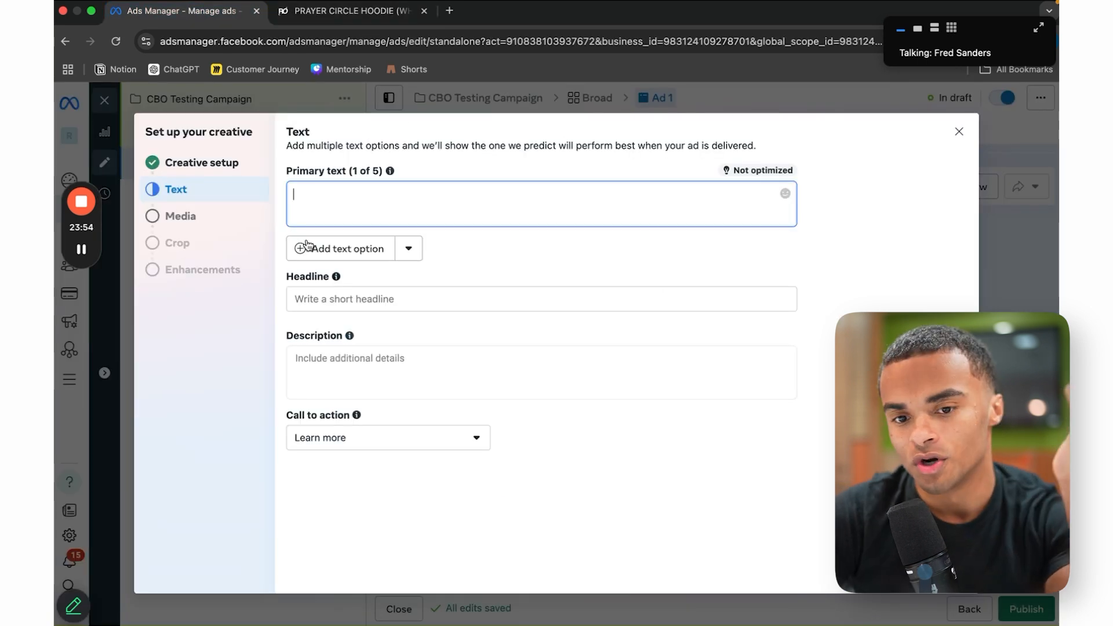
Step: Write the primary text: PRAYER CIRCLE HOODIE plus a BUY ONE GET ONE 10% OFF line
text(PRAYER CIRCLE HOODIE 🕊)
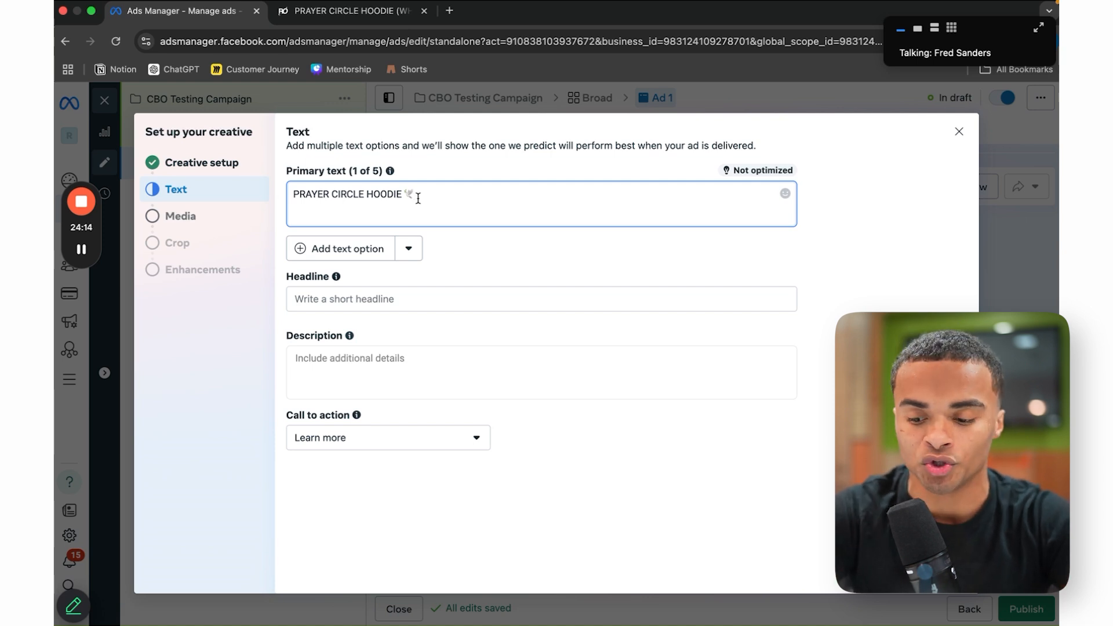
key(Return)
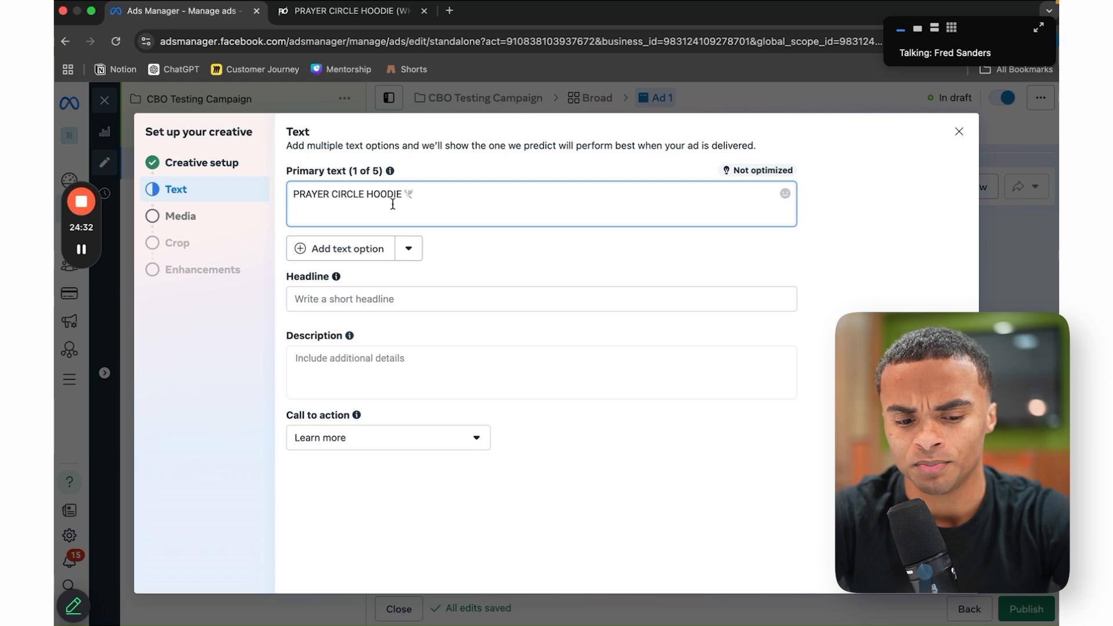
key(Return)
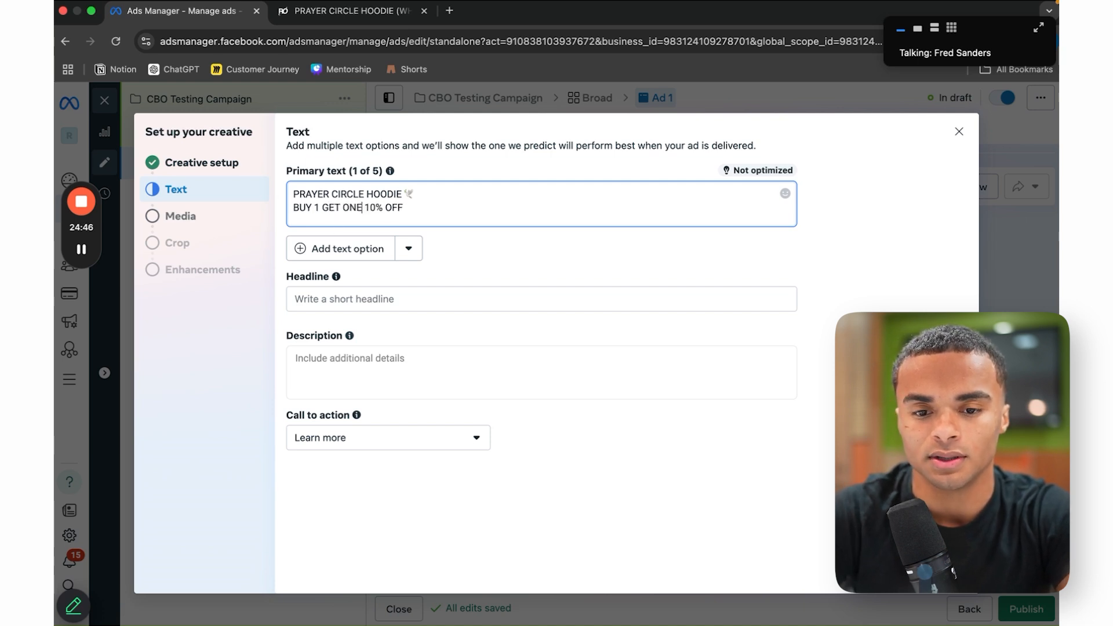
key(BackSpace)
text(ONE)
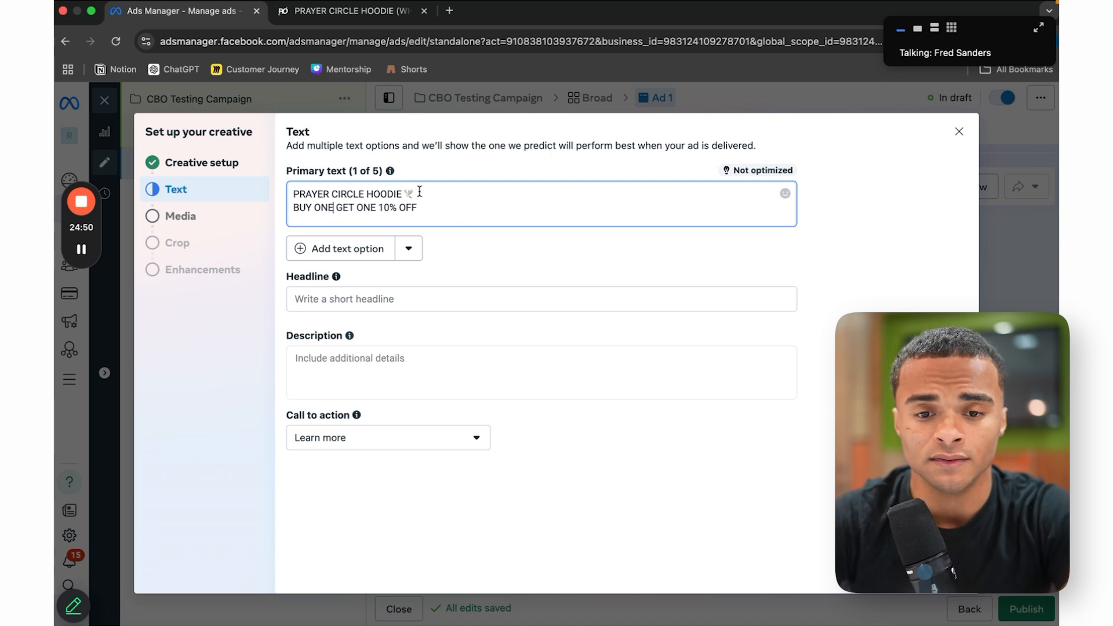
Step: Use PRAYER CIRCLE HOODIE as the headline, leave description blank, and choose Shop now
drag(425, 192, 309, 193)
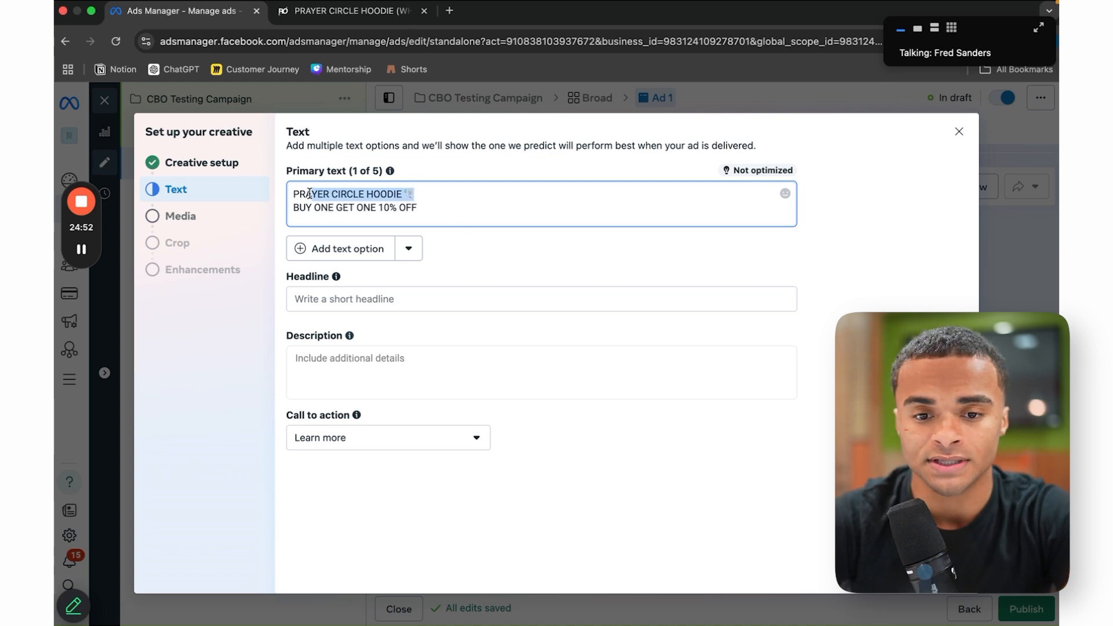
click(406, 309)
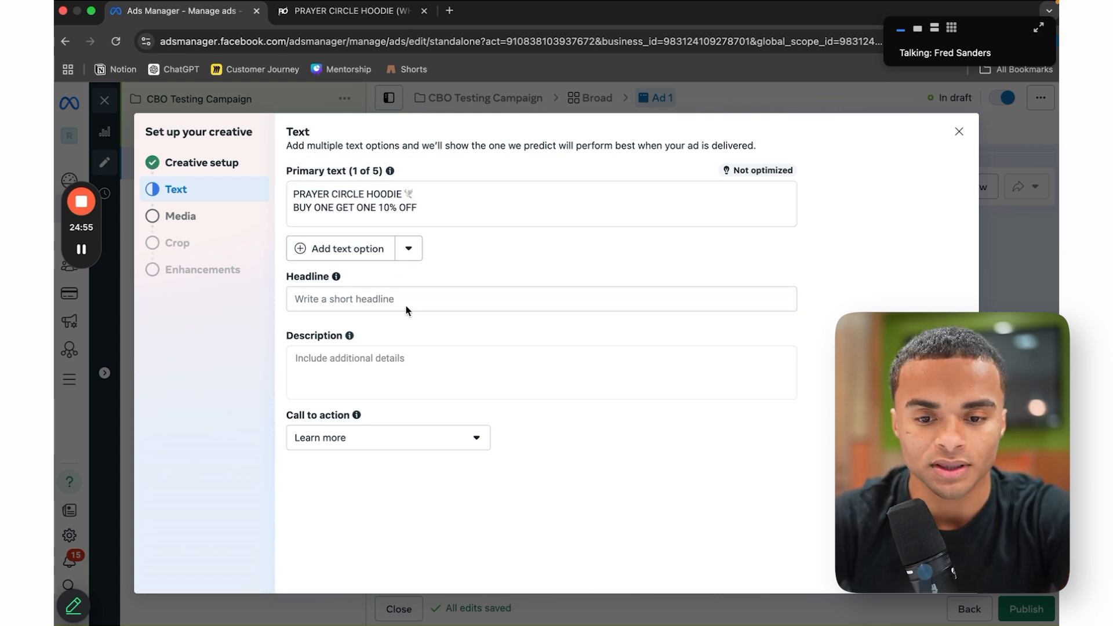
text(PRAYER CIRCLE HOODIE 🕊)
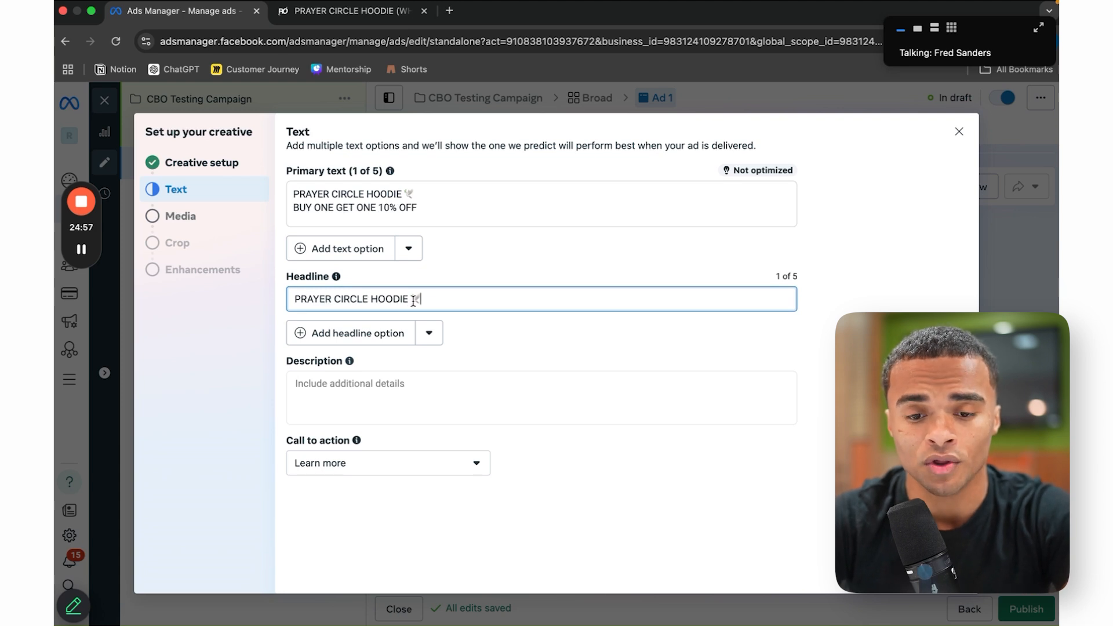
click(374, 385)
click(620, 521)
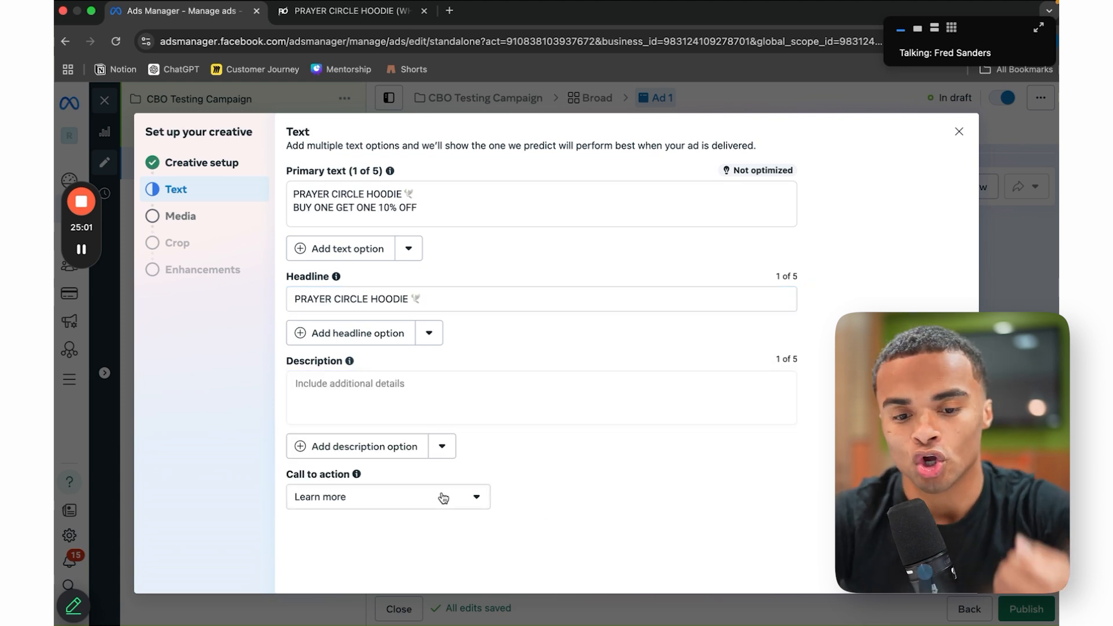
click(443, 497)
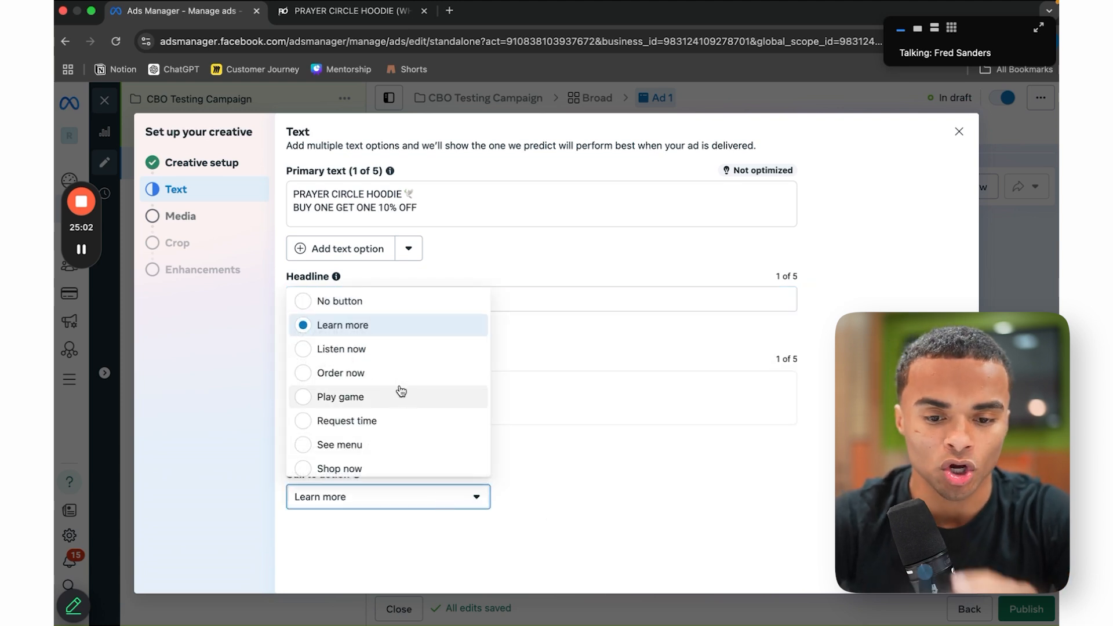
click(379, 471)
click(947, 571)
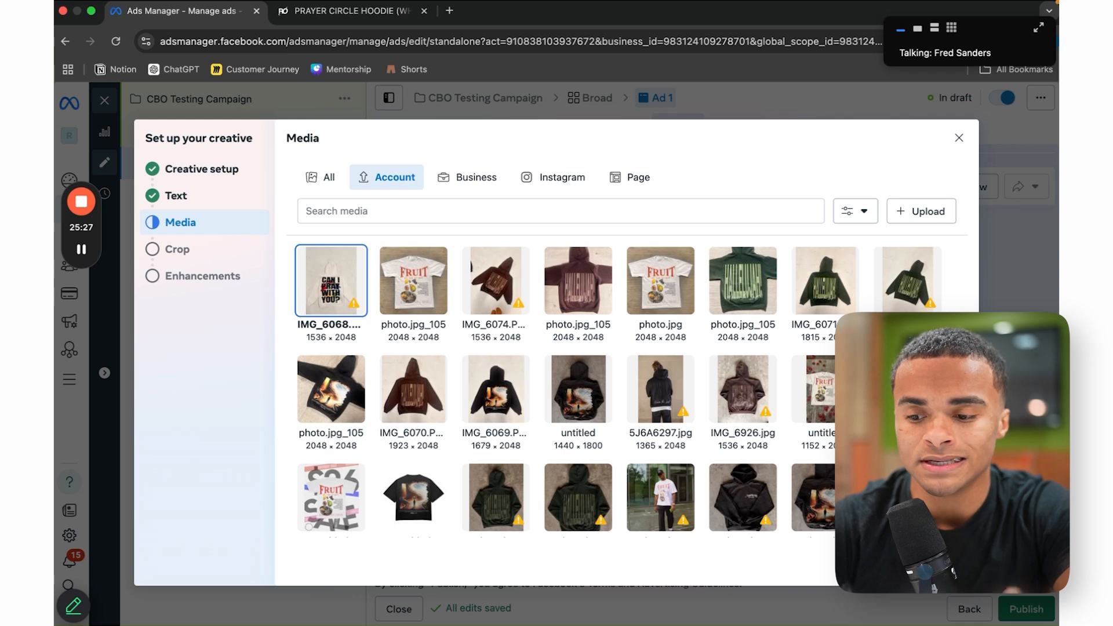
Step: Accept the chosen image and its crop to reach the creative enhancements
click(947, 571)
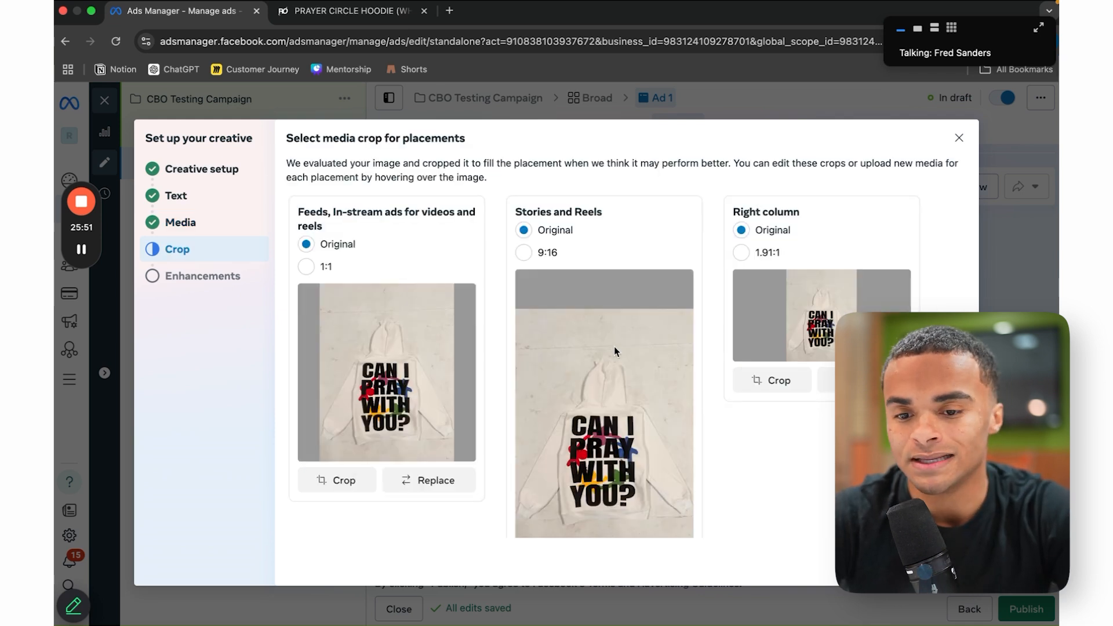
scroll(614, 351, down, 3)
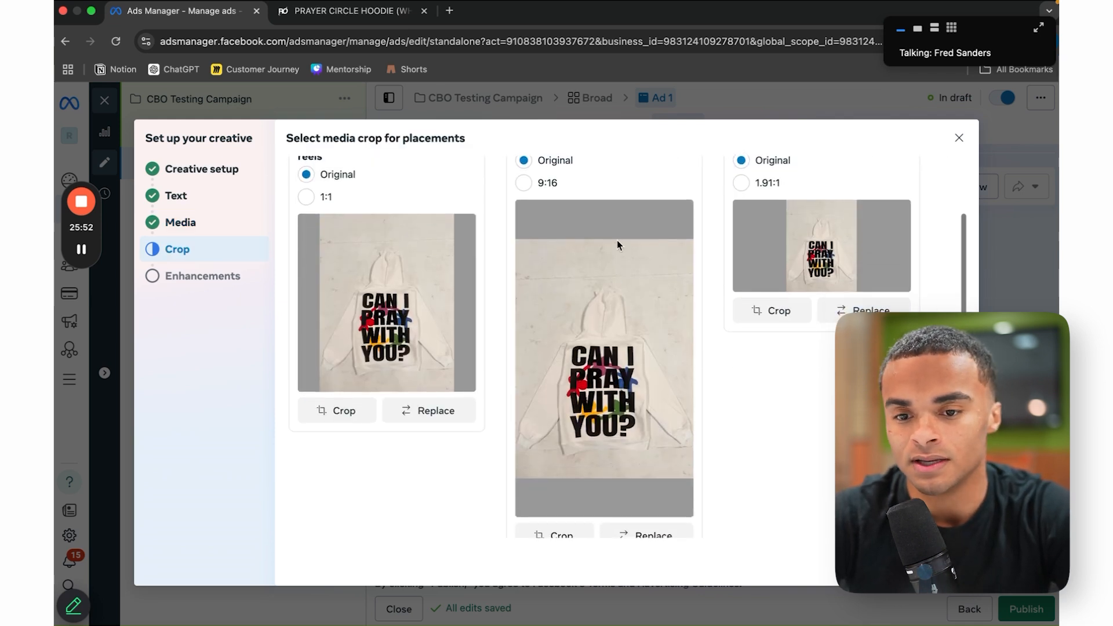
scroll(627, 316, up, 3)
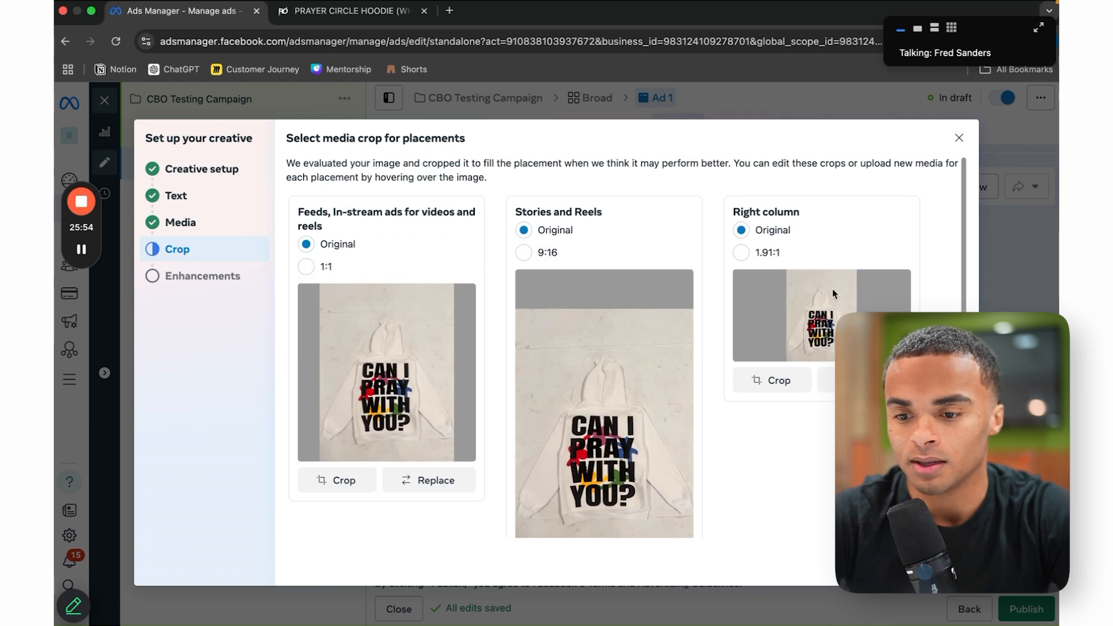
click(949, 562)
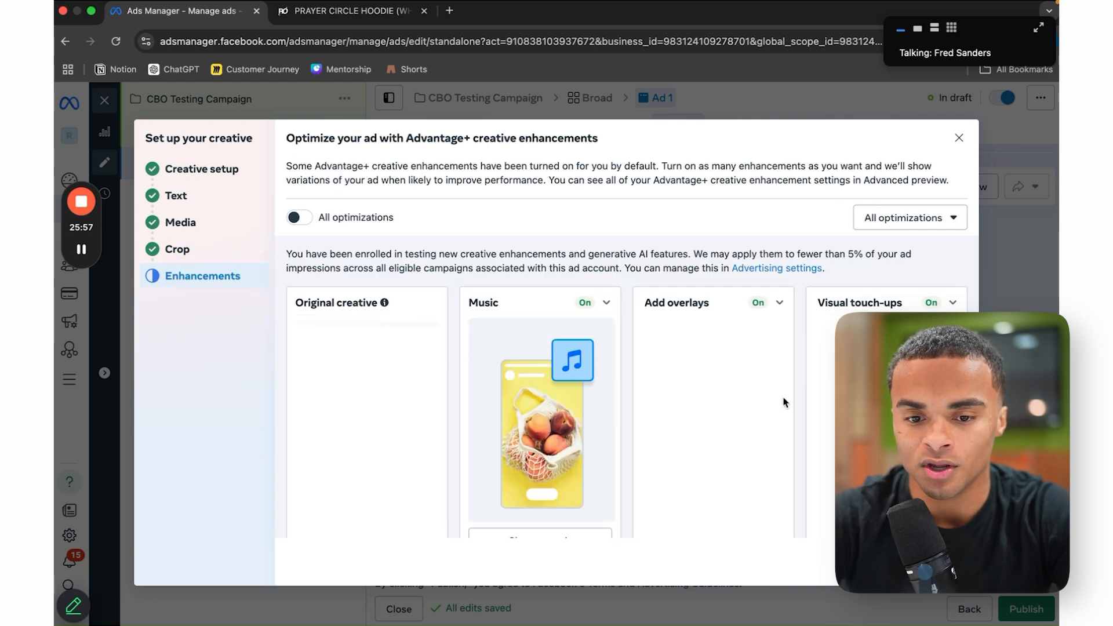
scroll(591, 237, down, 2)
scroll(592, 232, up, 2)
Step: Turn all creative enhancements off, then enable only Visual touch-ups
click(306, 219)
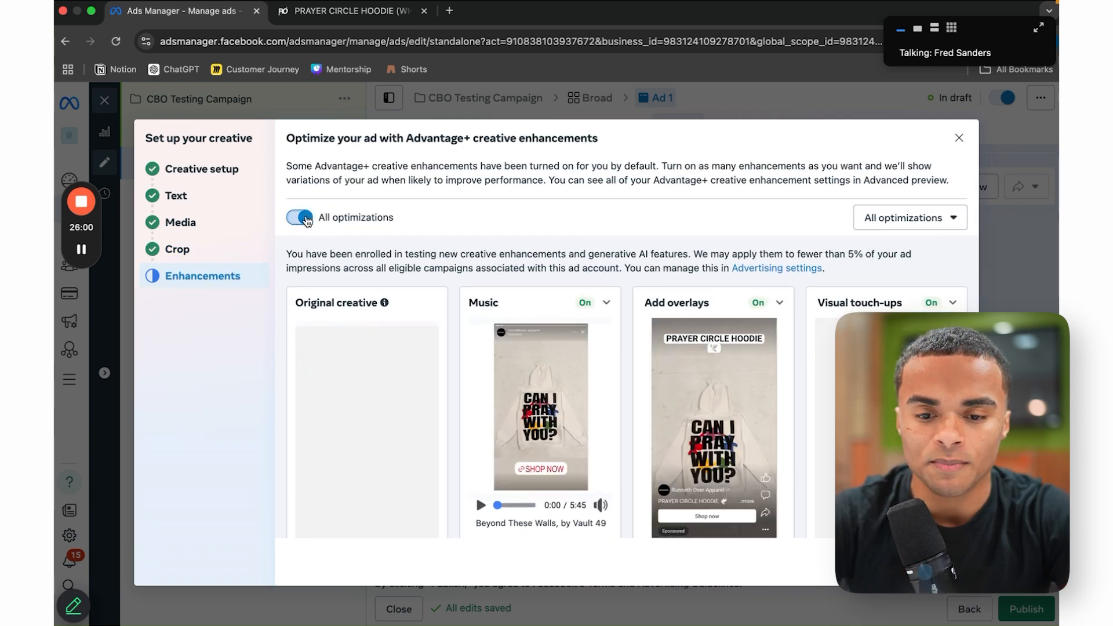
click(300, 218)
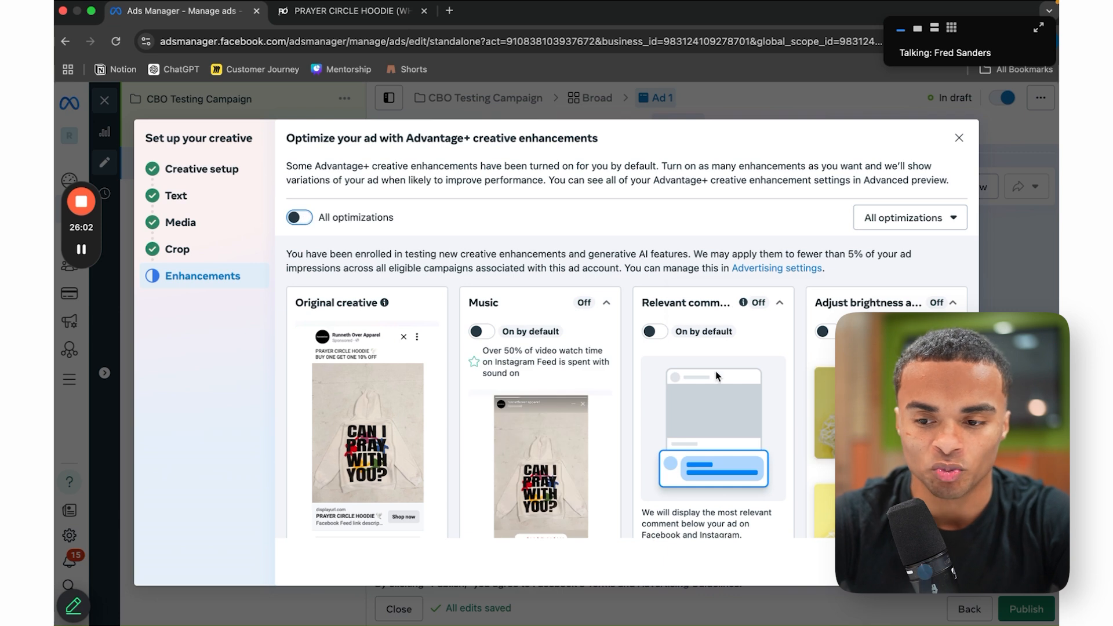
scroll(726, 401, down, 5)
scroll(471, 369, down, 5)
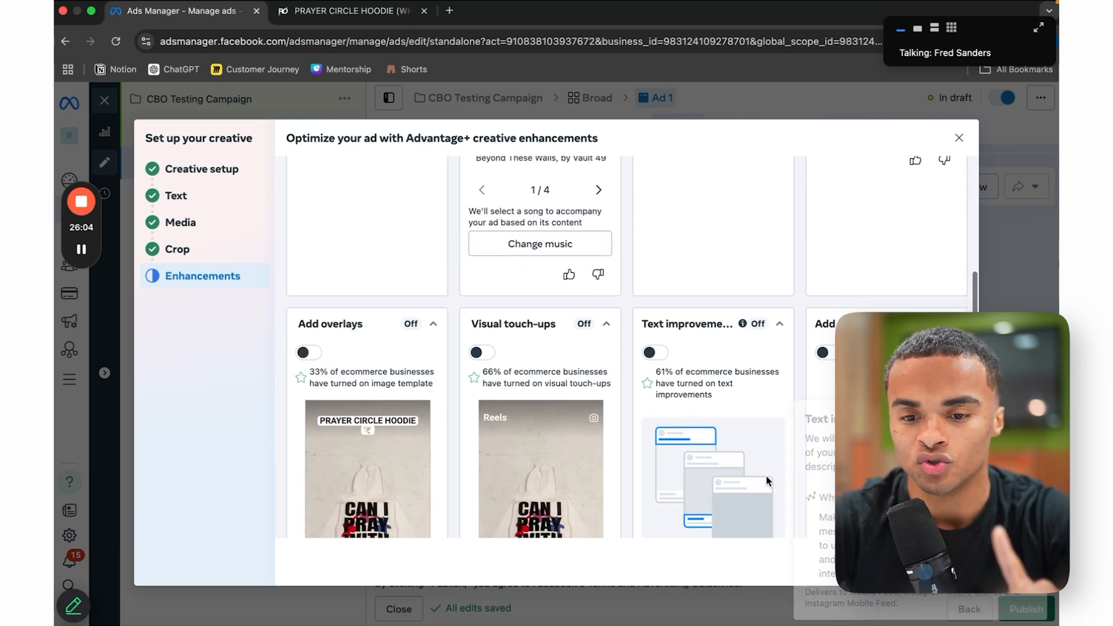
click(482, 352)
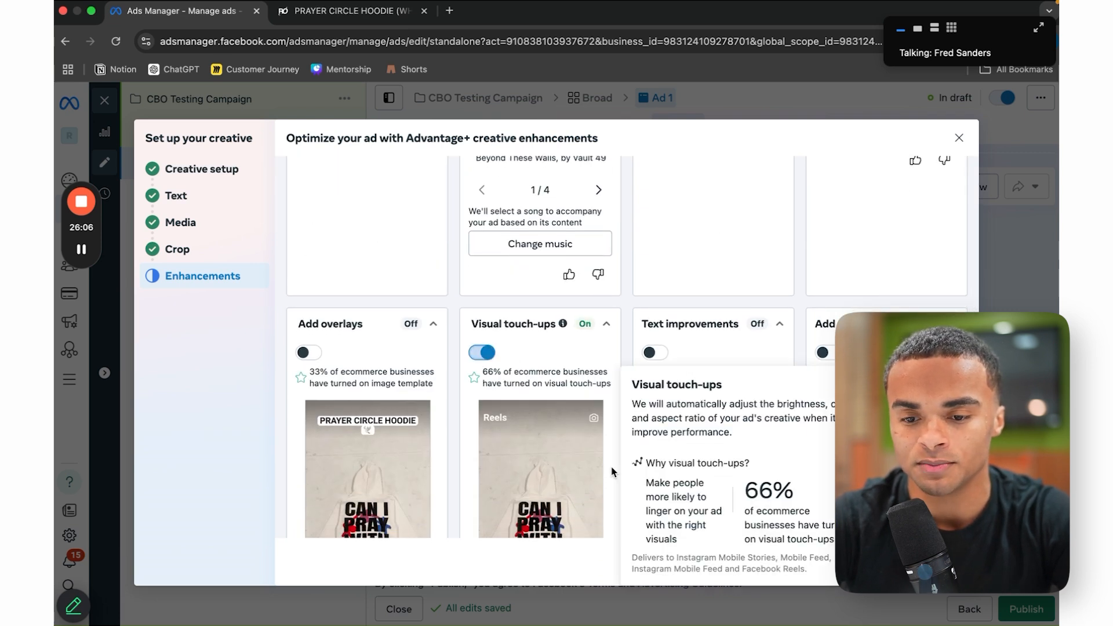
scroll(543, 504, down, 3)
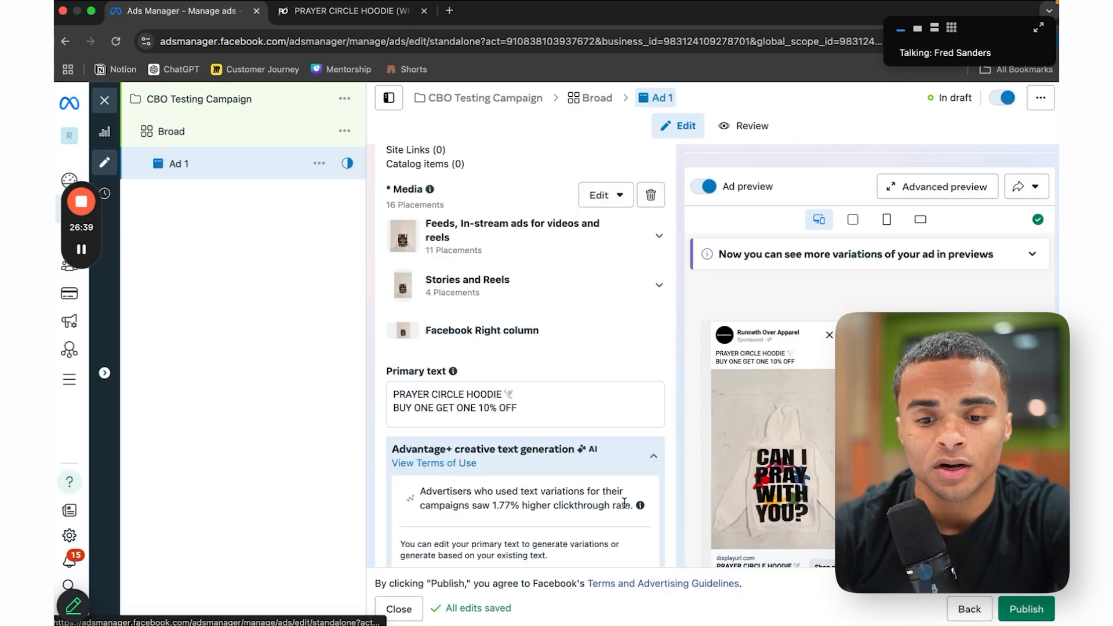
Step: Paste the hoodie product page address from the store tab into Ad 1's Website URL
scroll(625, 502, up, 10)
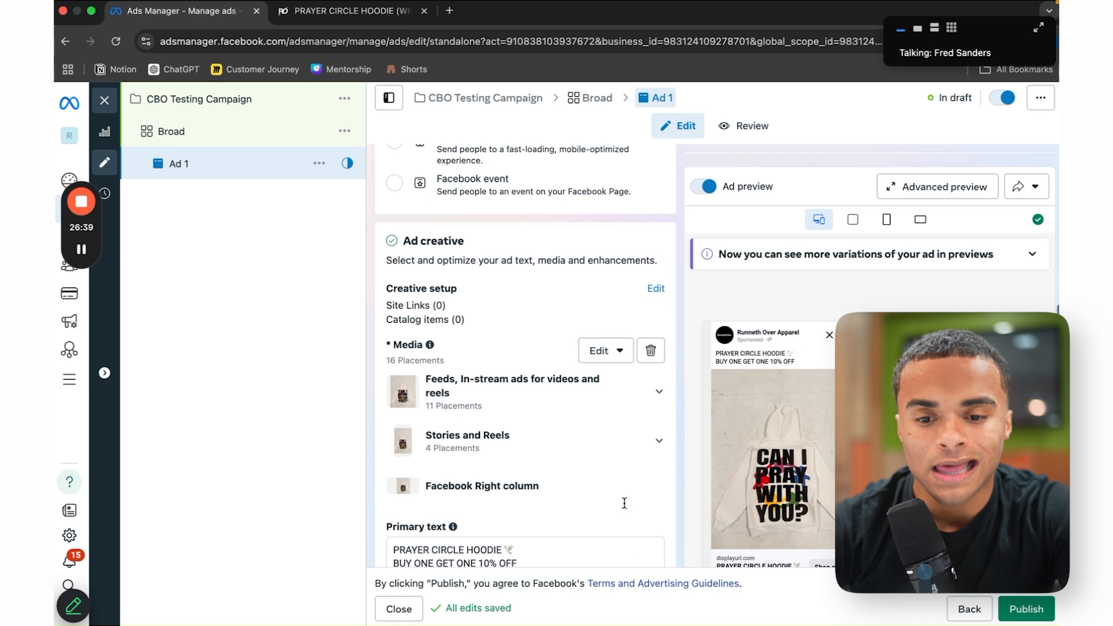
scroll(625, 508, up, 3)
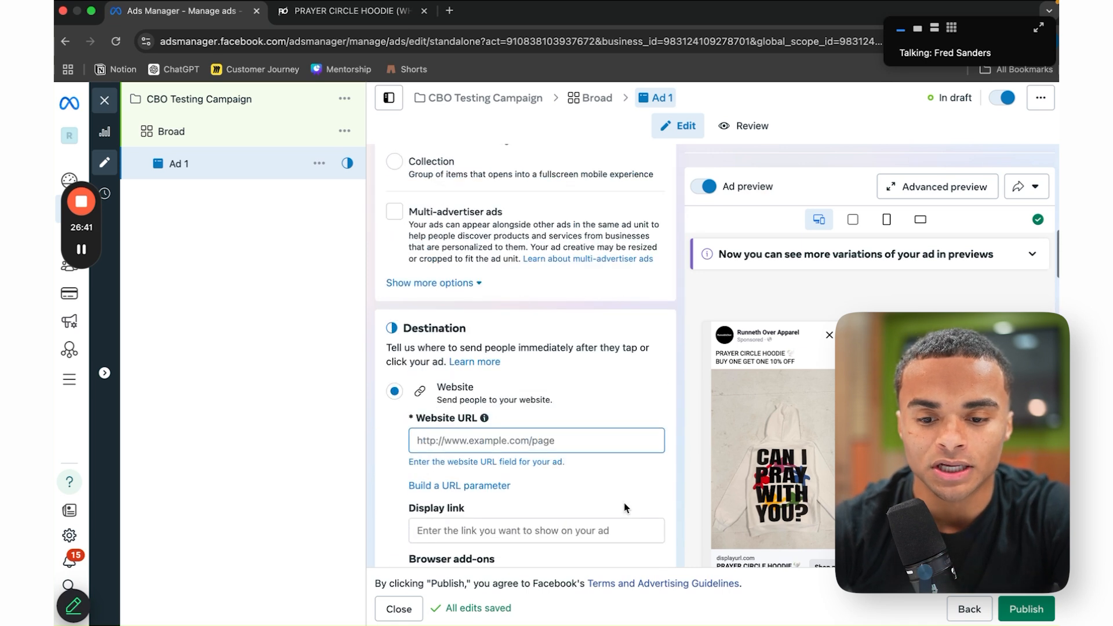
scroll(464, 424, down, 1)
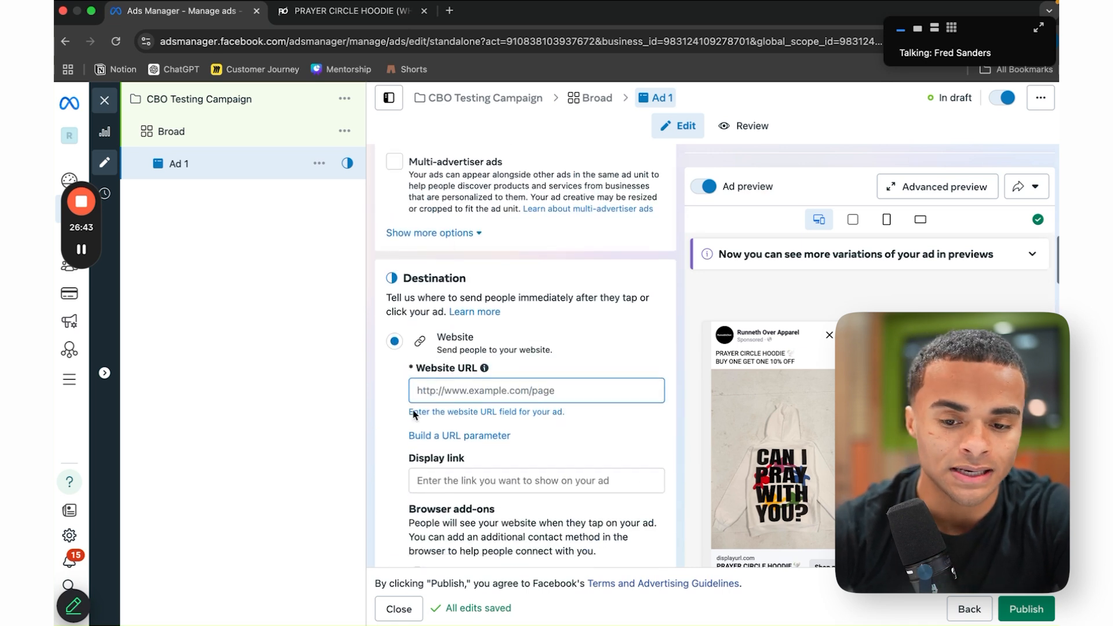
click(348, 10)
click(378, 44)
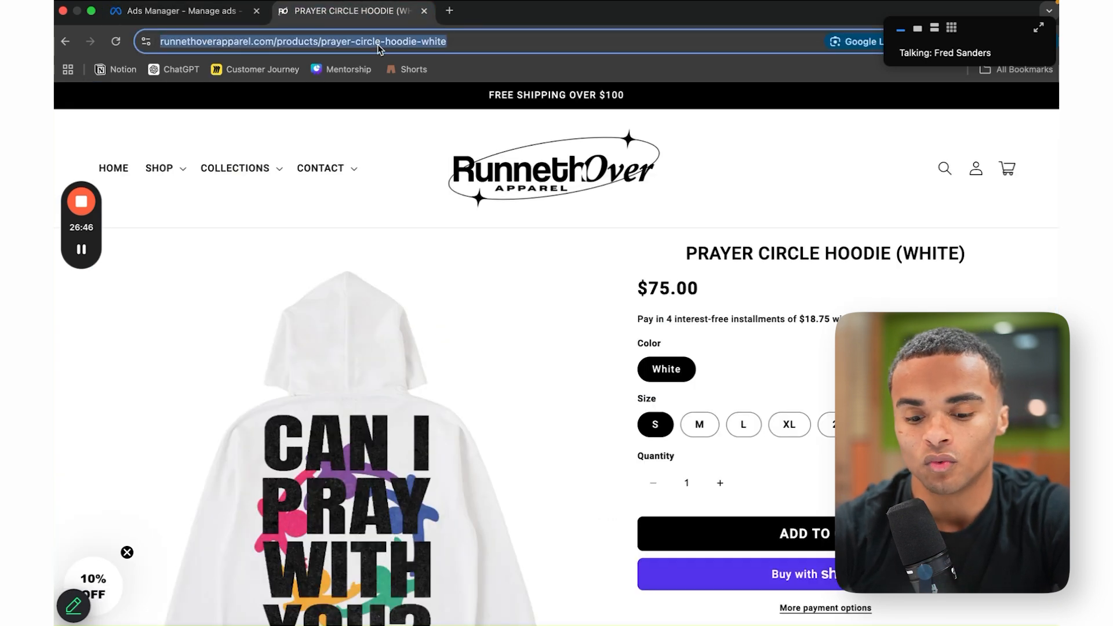
key(ctrl+c)
click(206, 12)
key(ctrl+v)
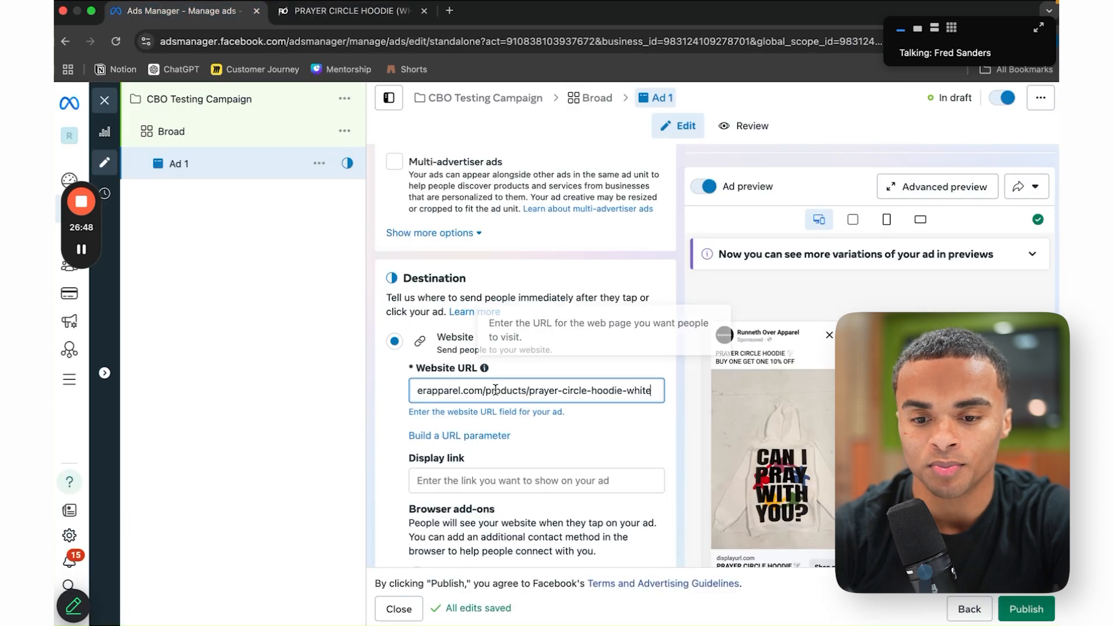
Step: Preview the URL to confirm the Prayer Circle Hoodie page opens
click(347, 10)
scroll(734, 357, down, 3)
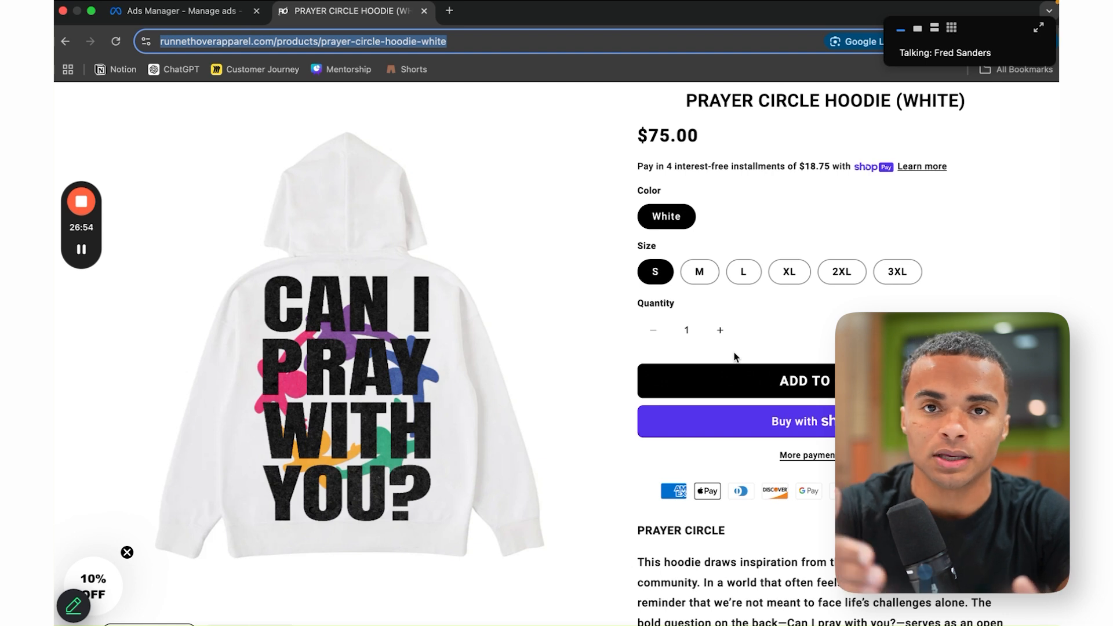
click(193, 11)
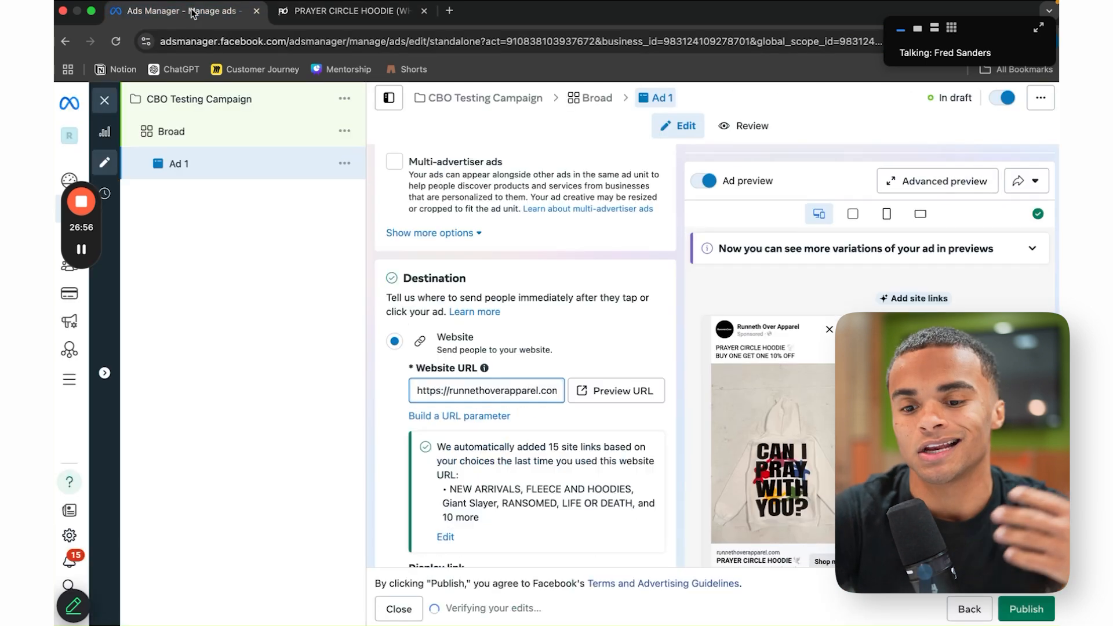
click(622, 393)
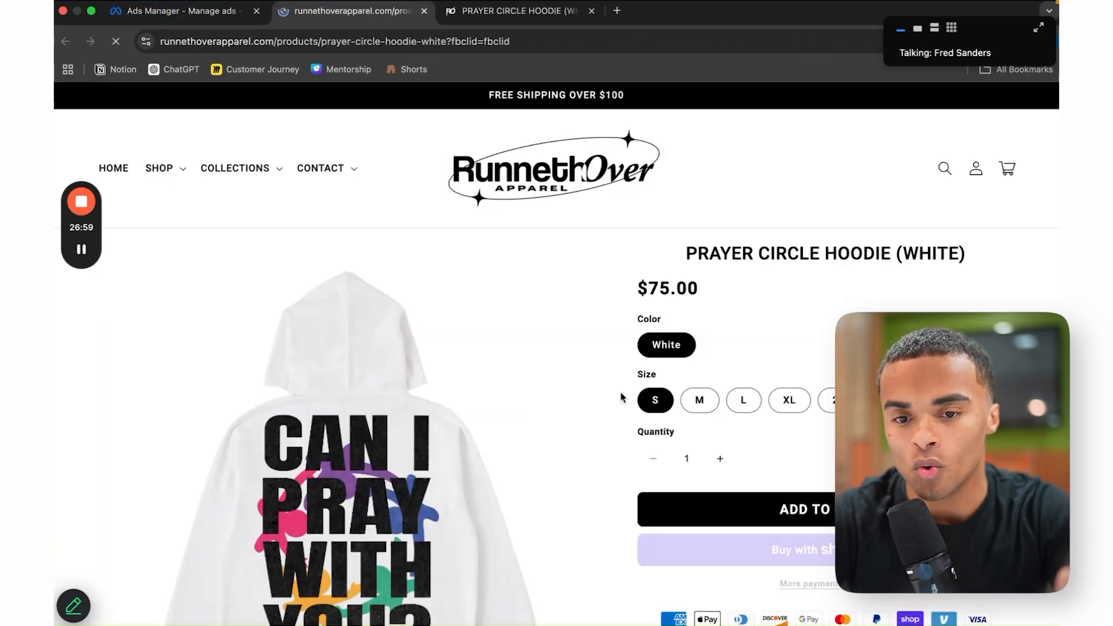
click(226, 12)
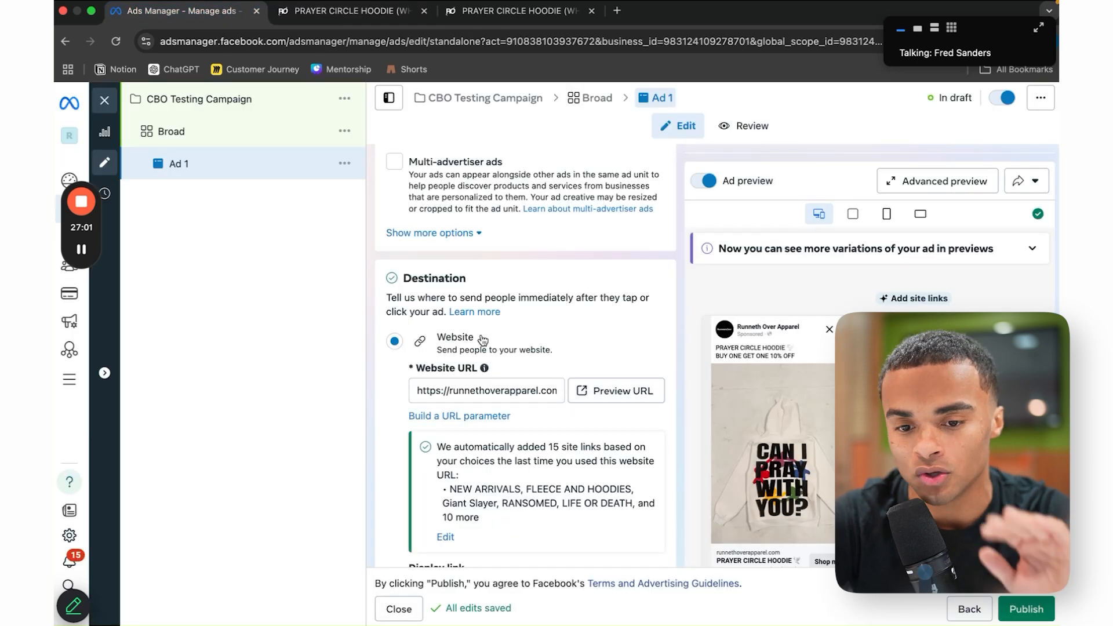
scroll(483, 340, up, 10)
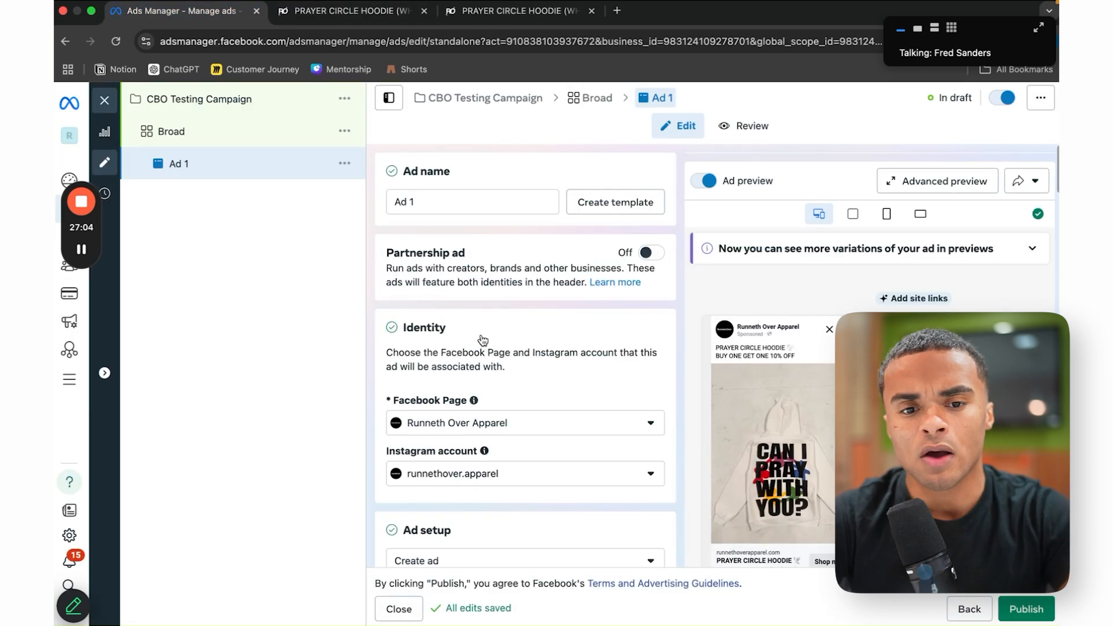
Step: Quick-duplicate Ad 1 and rename the copy Ad 2
click(346, 164)
click(359, 246)
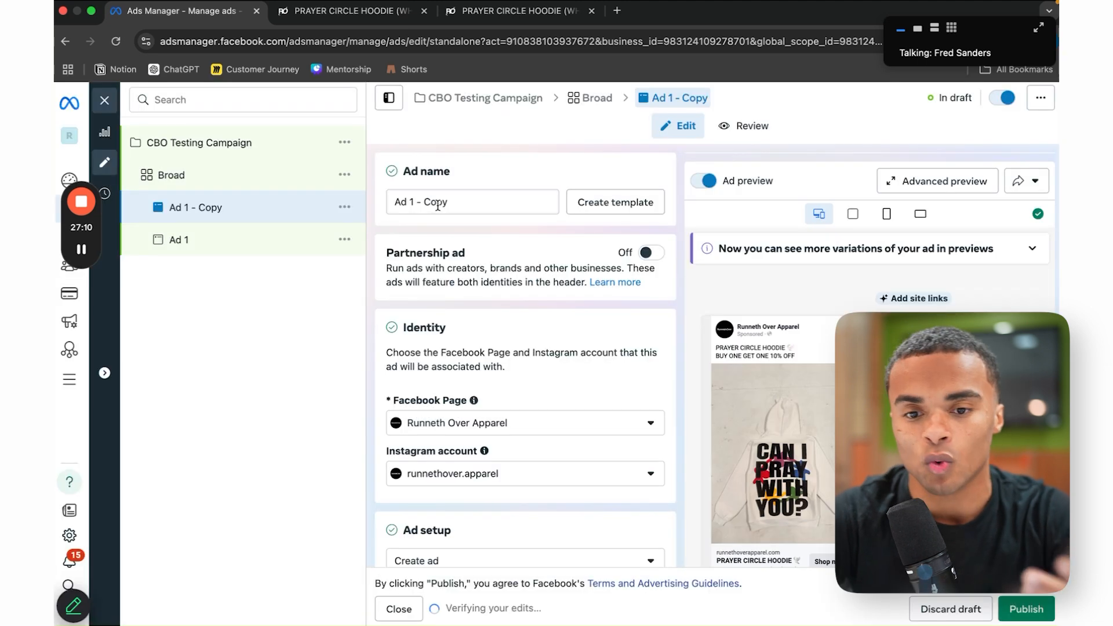
triple_click(438, 203)
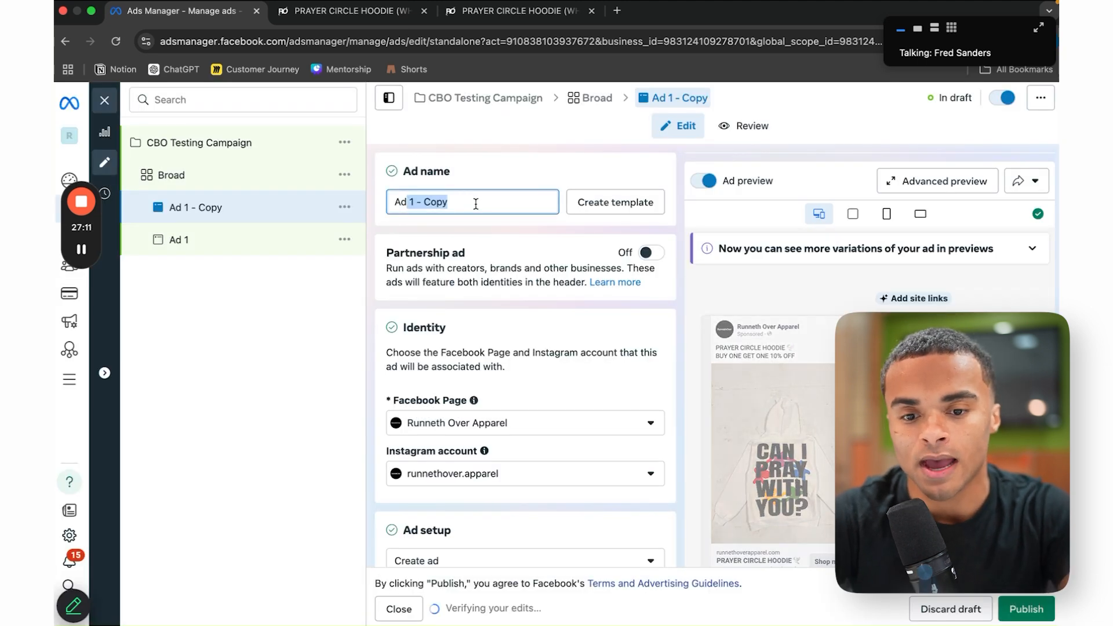
text(Ad 2)
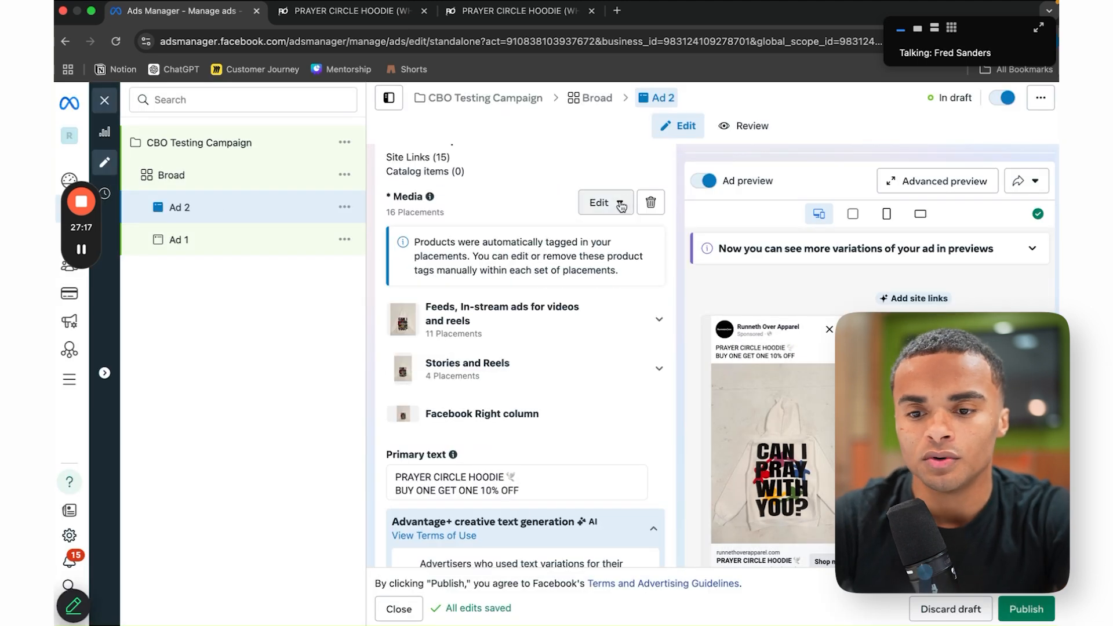
Step: Change Ad 2's format to Carousel in the media editor
click(605, 203)
click(623, 238)
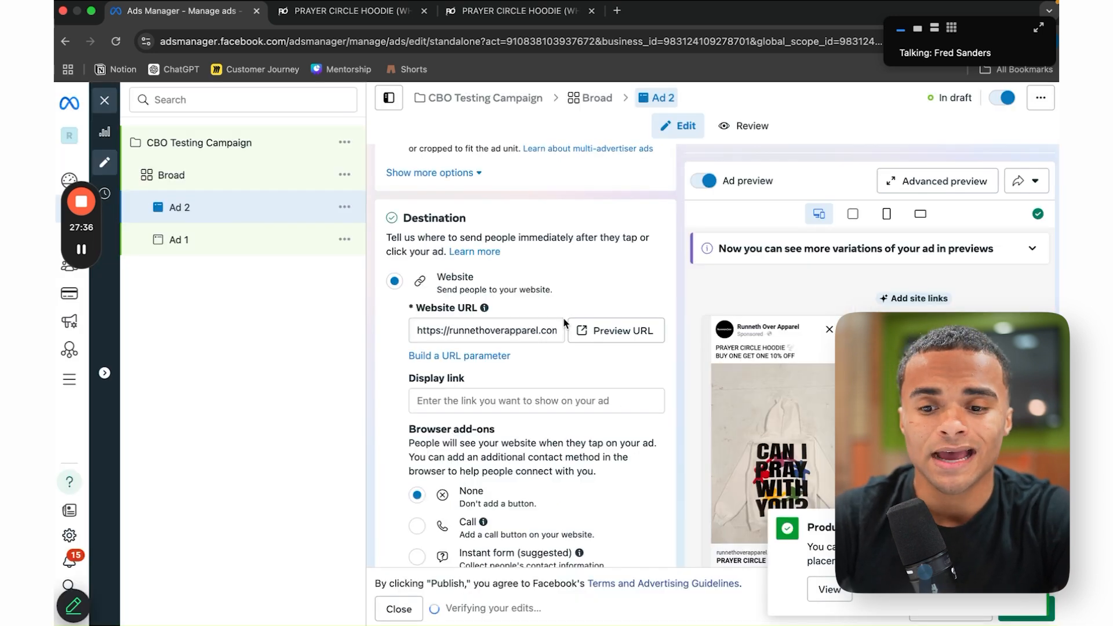
scroll(565, 323, up, 3)
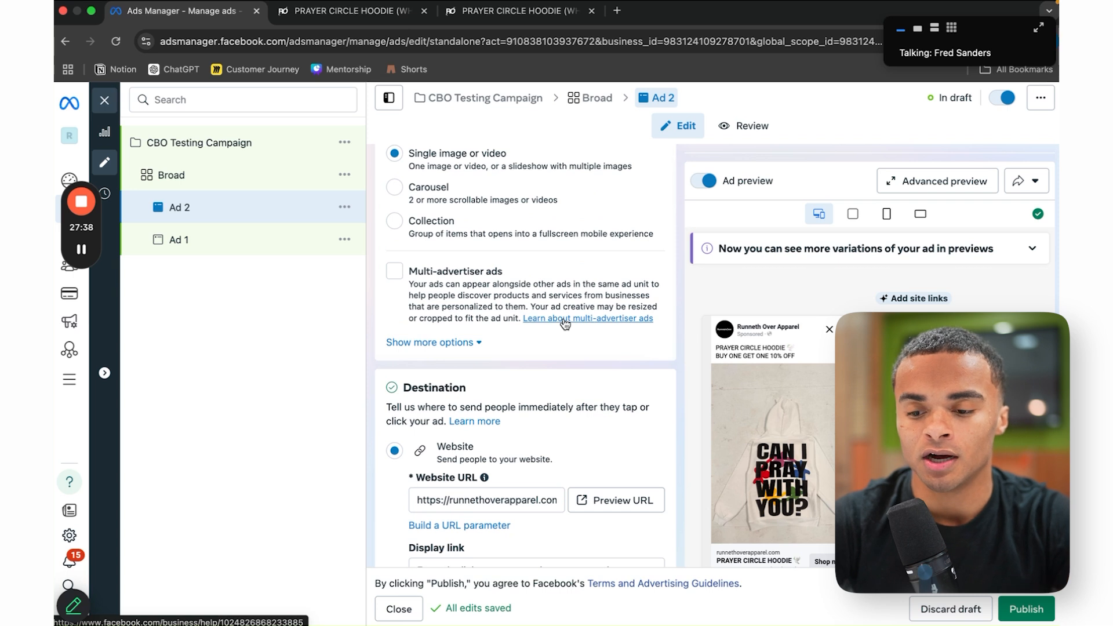
scroll(565, 324, up, 2)
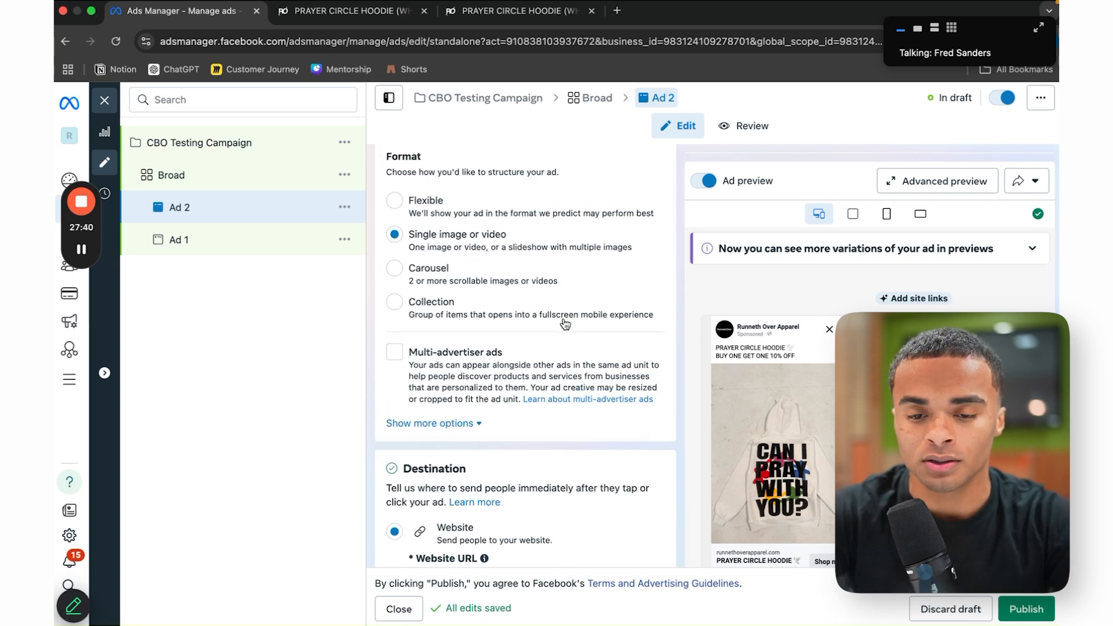
click(461, 284)
Step: Add two account image cards, with the FRUIT tee photo (photo.jpg_105) first
scroll(536, 470, down, 6)
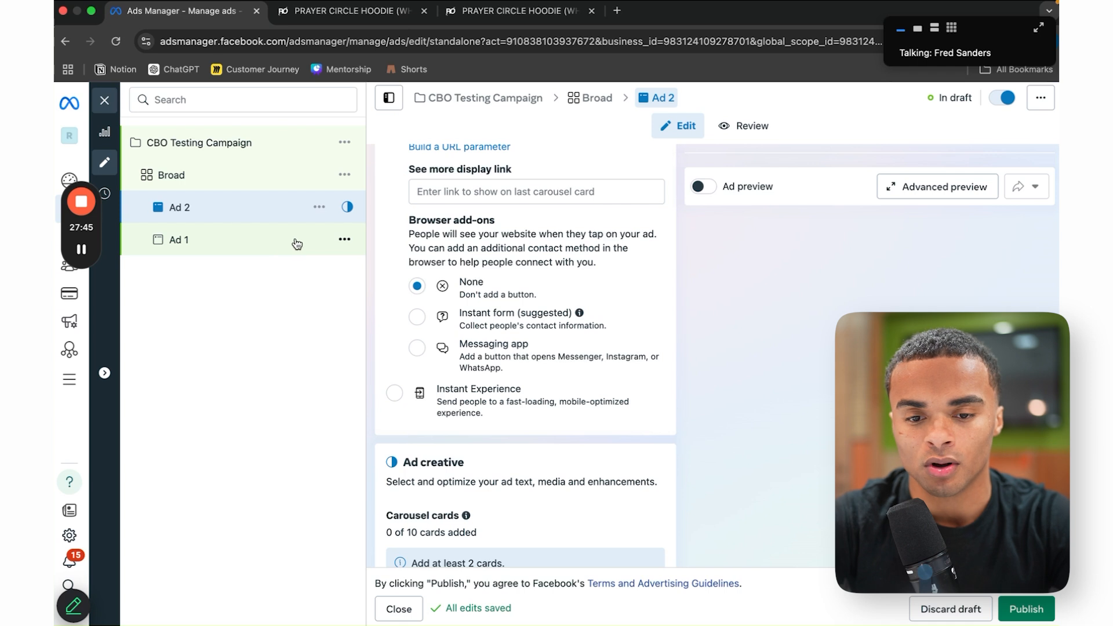
scroll(499, 351, up, 2)
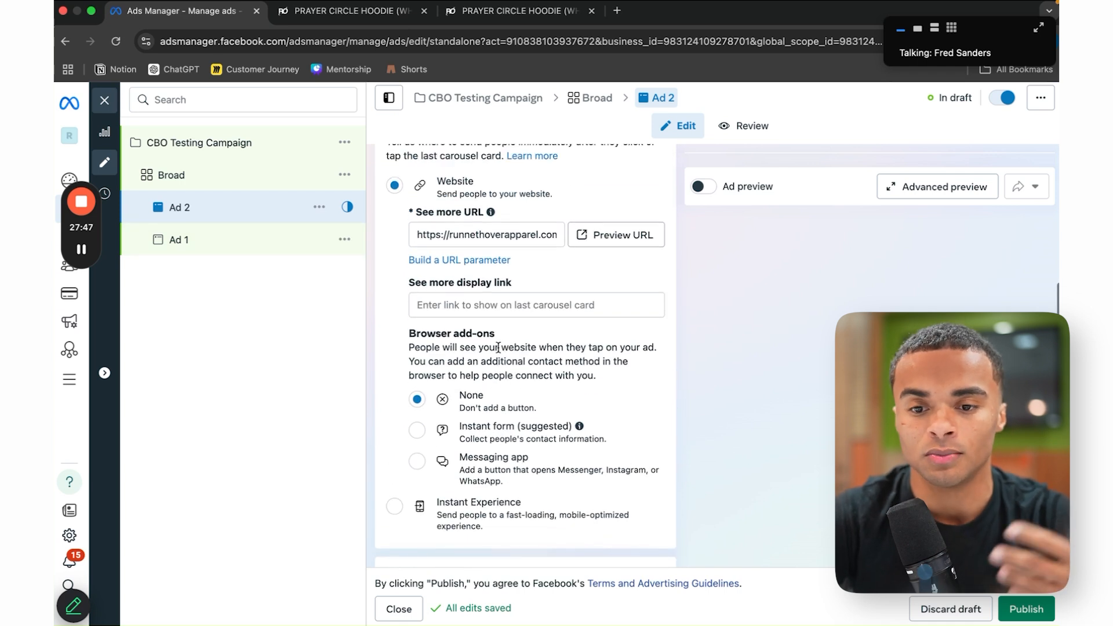
scroll(498, 348, down, 3)
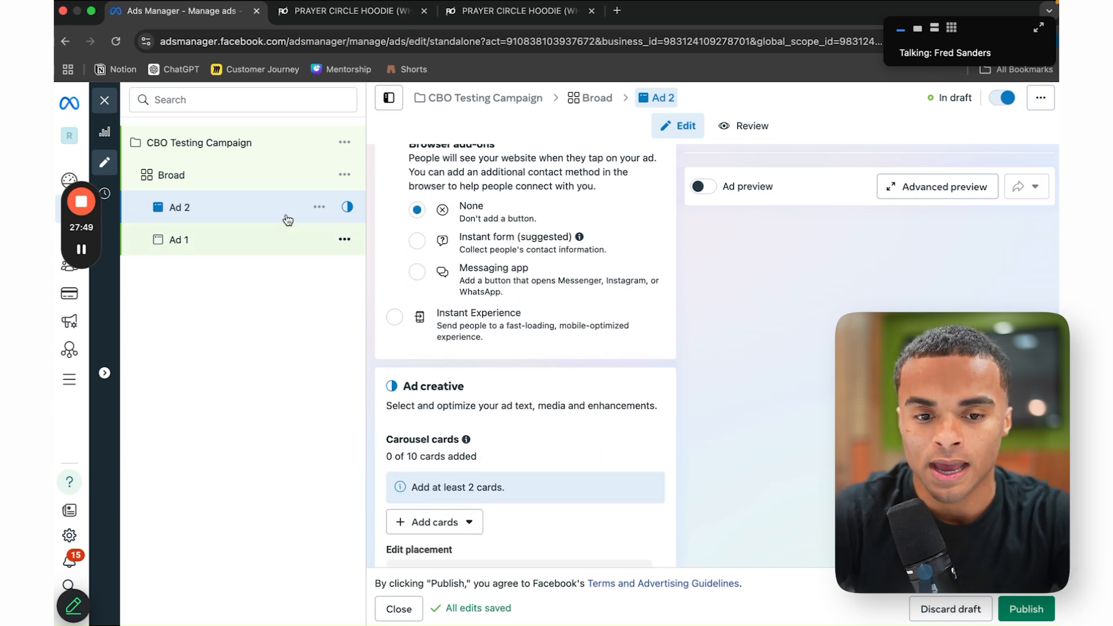
scroll(528, 437, down, 2)
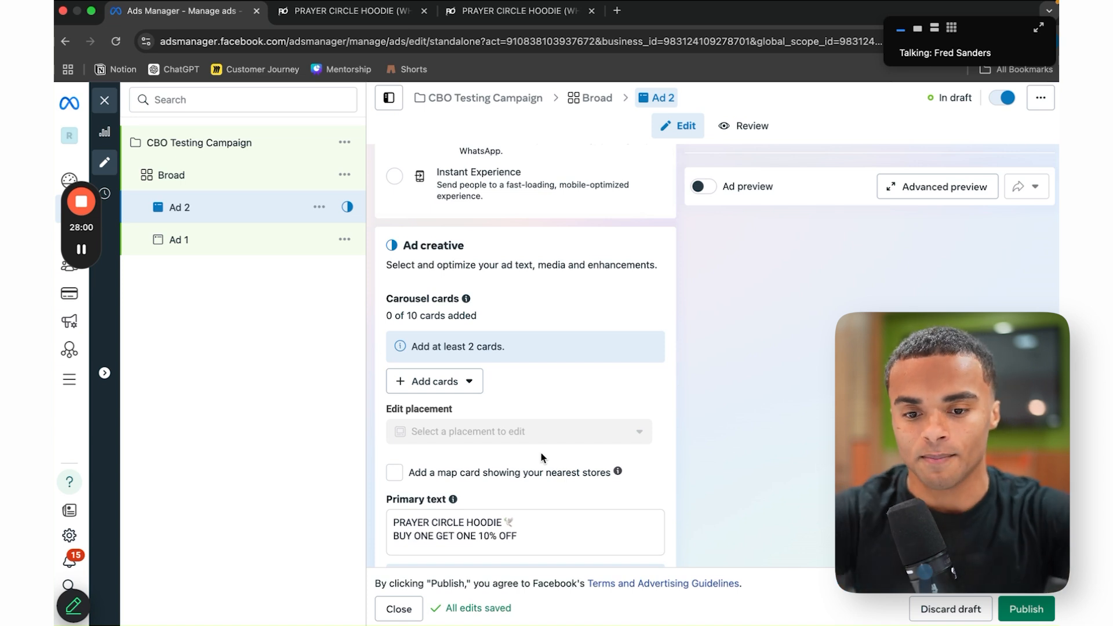
click(442, 385)
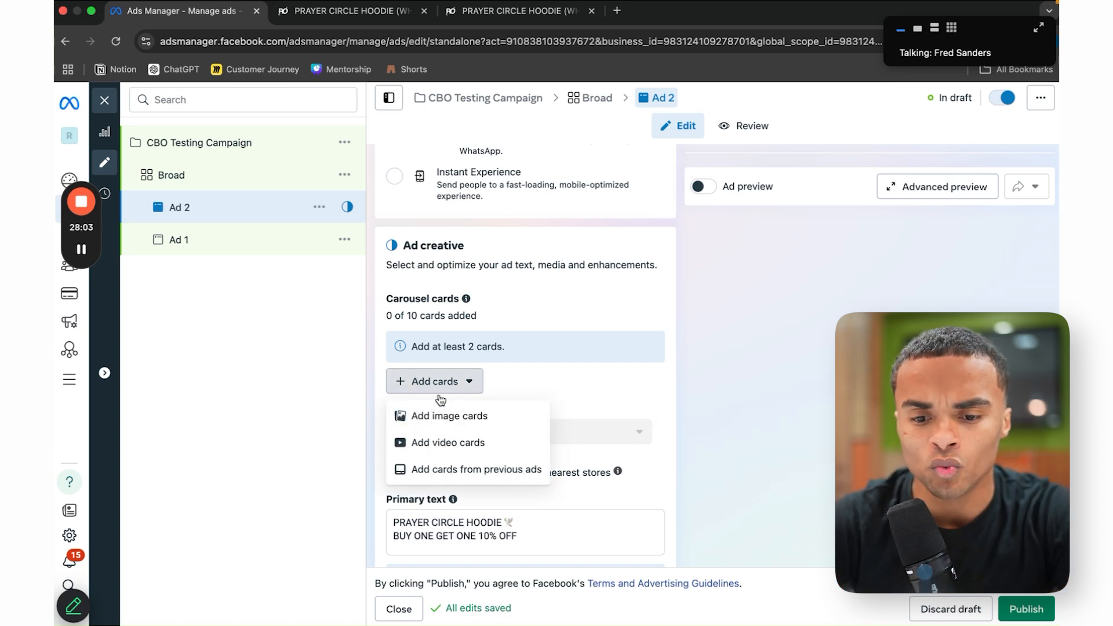
click(458, 416)
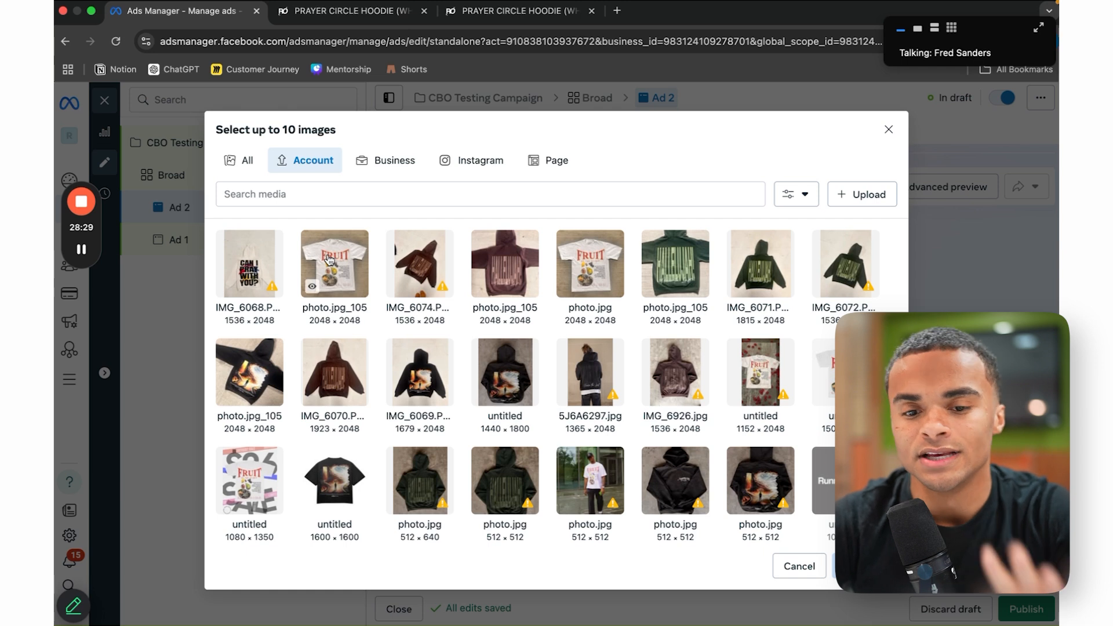
click(335, 263)
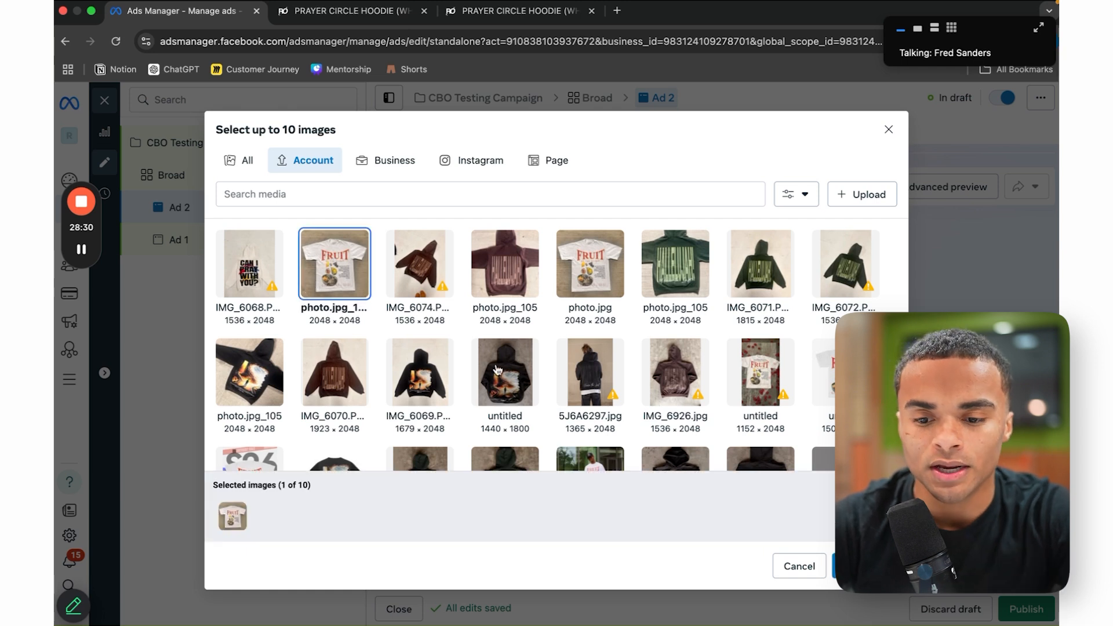
scroll(497, 370, down, 2)
click(566, 405)
click(858, 566)
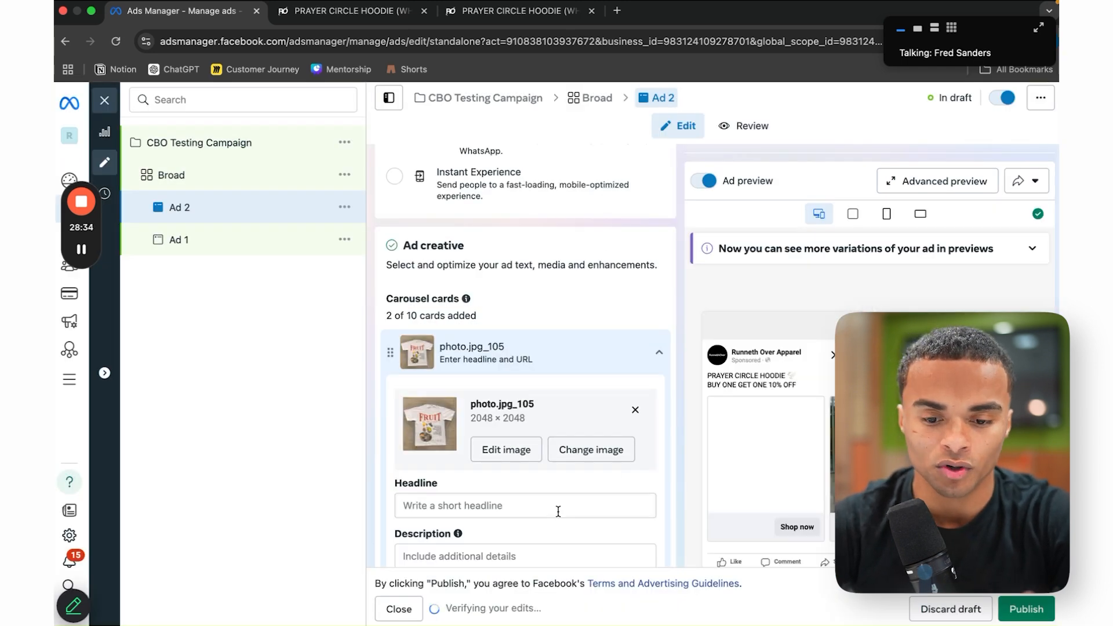
Step: Apply the FRUIT OF THE SPIRIT headline to every carousel card
scroll(558, 511, down, 2)
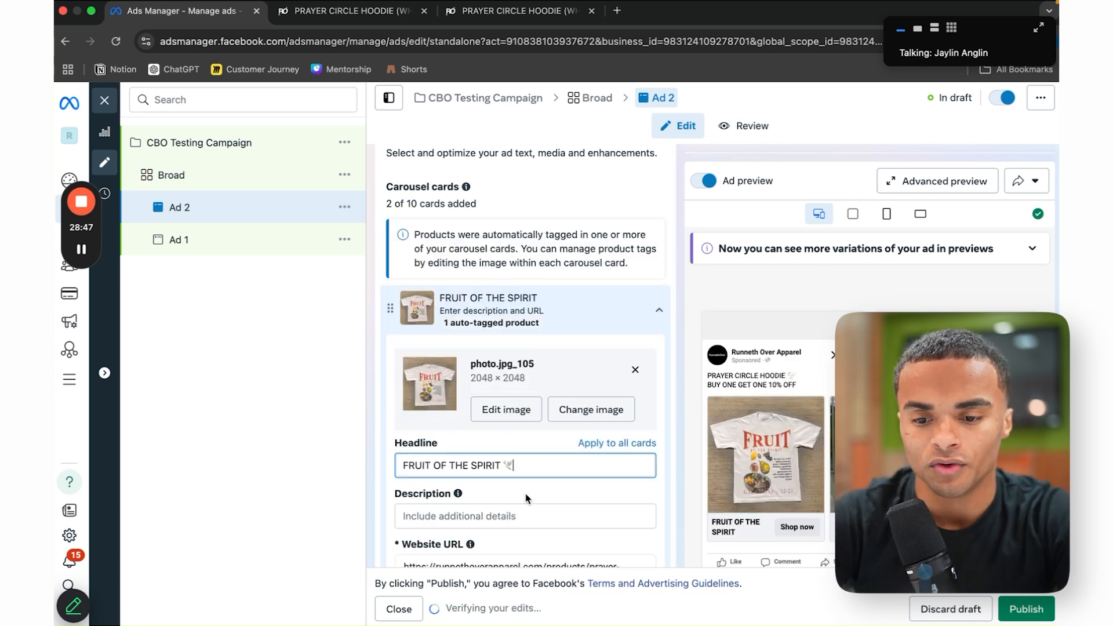
scroll(578, 336, down, 2)
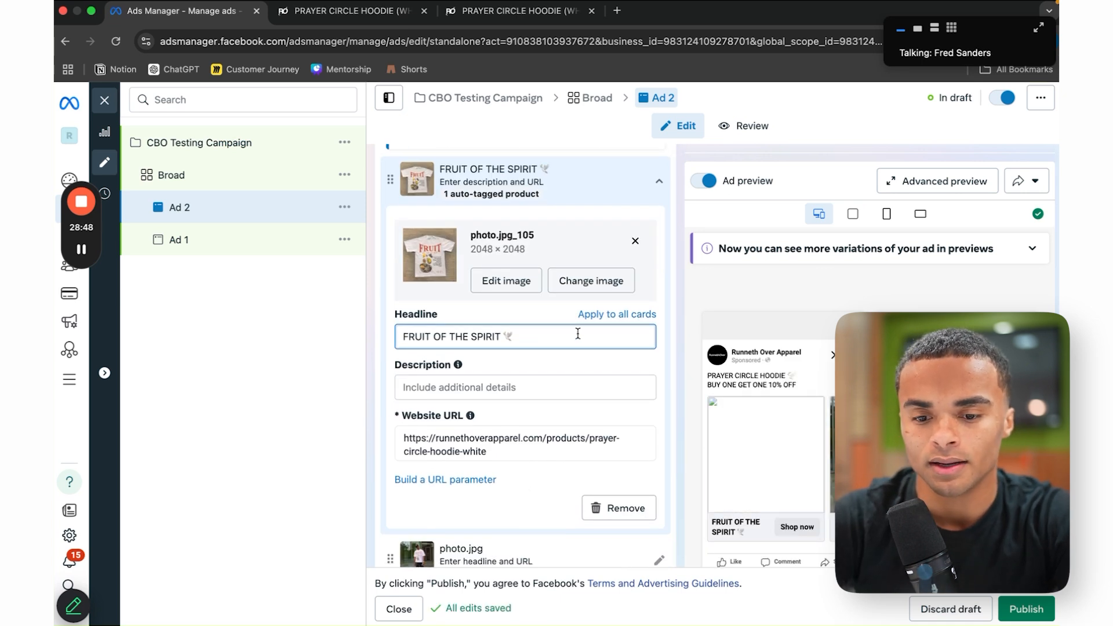
click(606, 316)
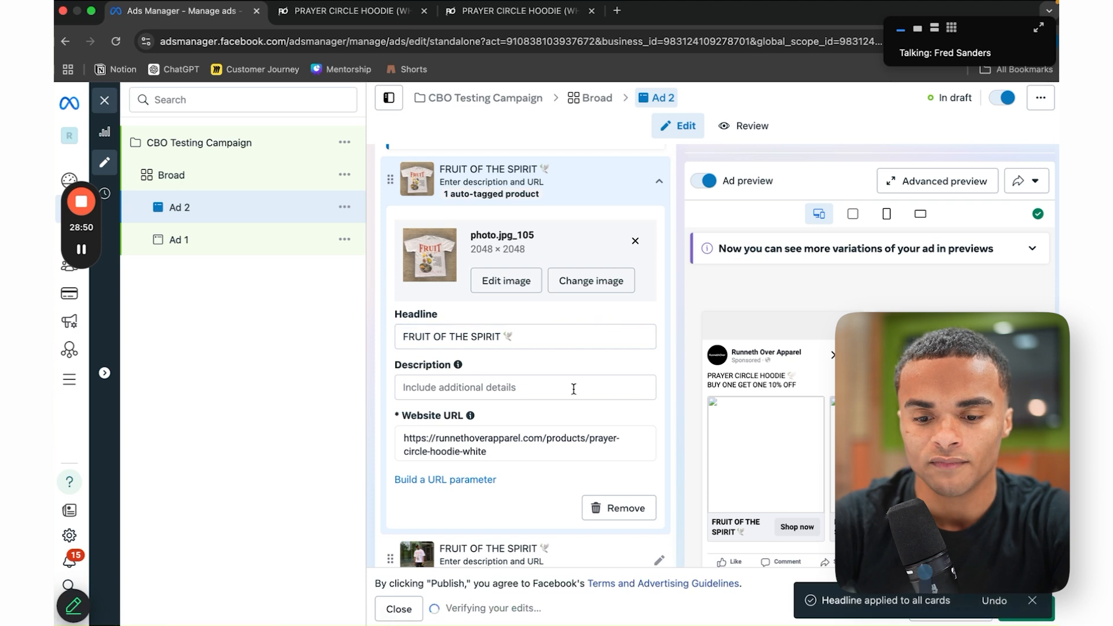
scroll(532, 396, down, 3)
scroll(531, 396, down, 5)
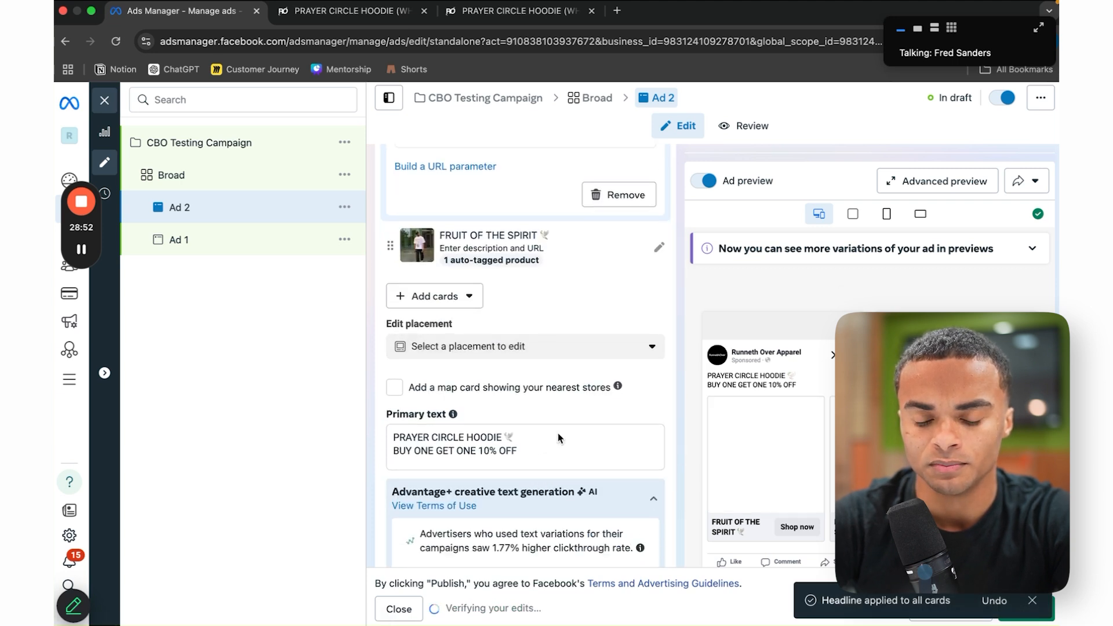
Step: Replace the primary text's PRAYER CIRCLE HOODIE line with FRUIT OF THE SPIRIT
drag(510, 332, 402, 331)
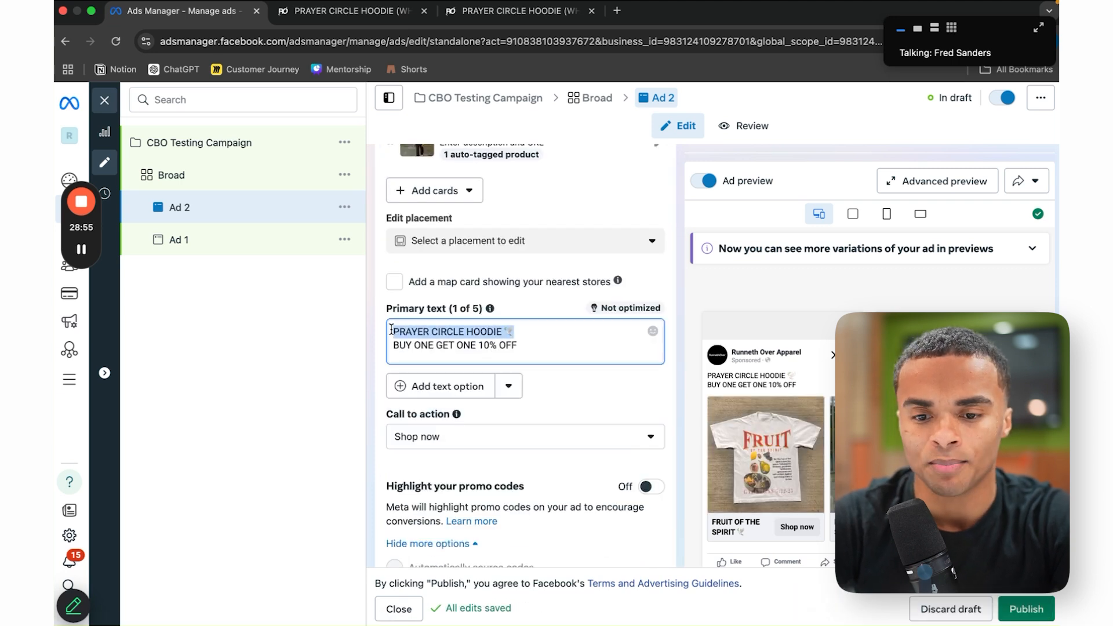
scroll(529, 335, up, 5)
drag(536, 251, 401, 253)
key(ctrl+c)
scroll(504, 378, down, 5)
drag(525, 335, 388, 335)
key(ctrl+v)
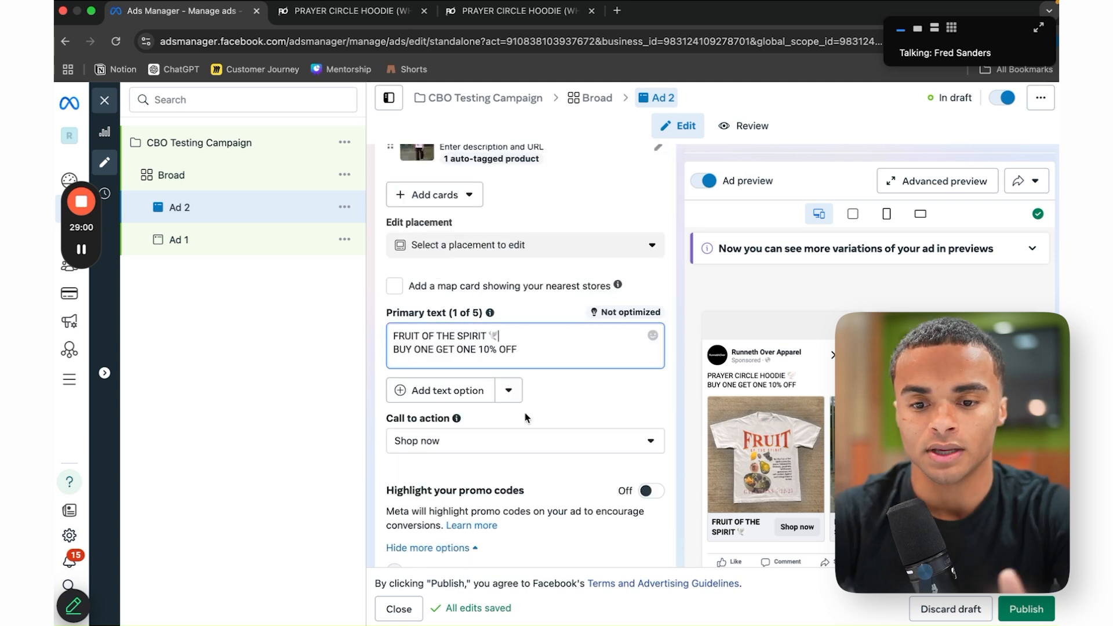
scroll(533, 429, down, 3)
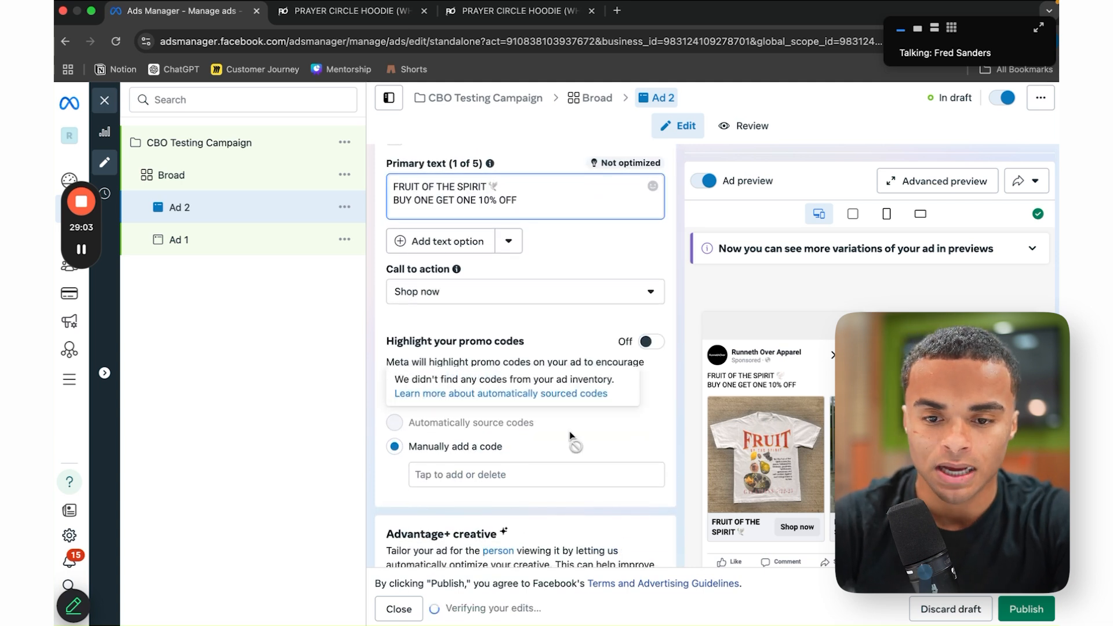
scroll(565, 432, down, 4)
scroll(571, 435, down, 2)
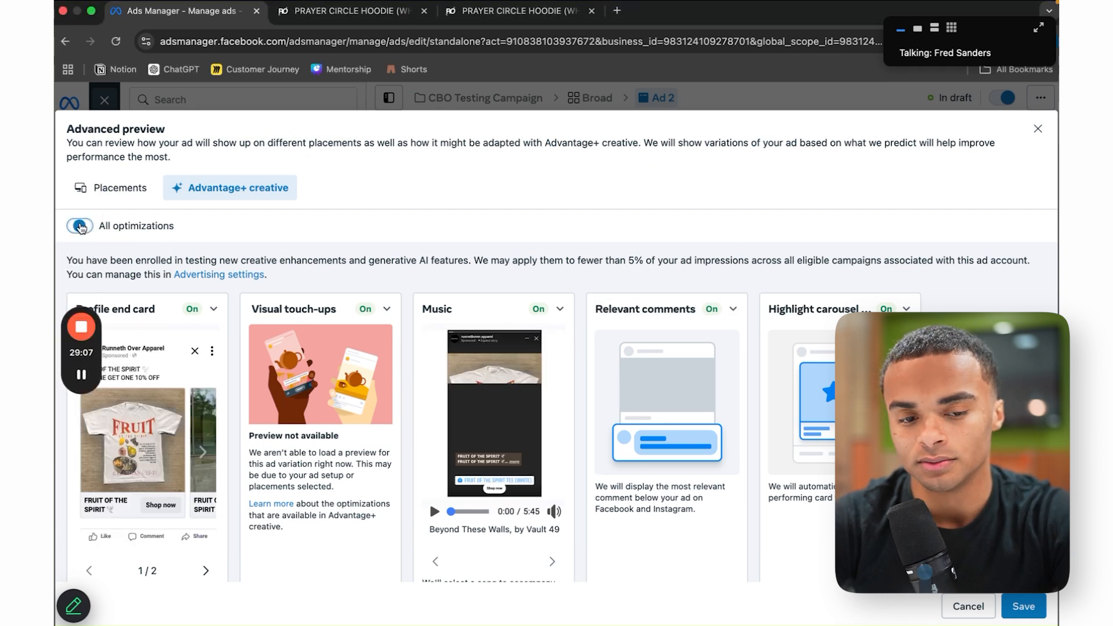
Step: Switch off all optimizations except Visual touch-ups (1/7) and save the choices
click(80, 227)
click(262, 332)
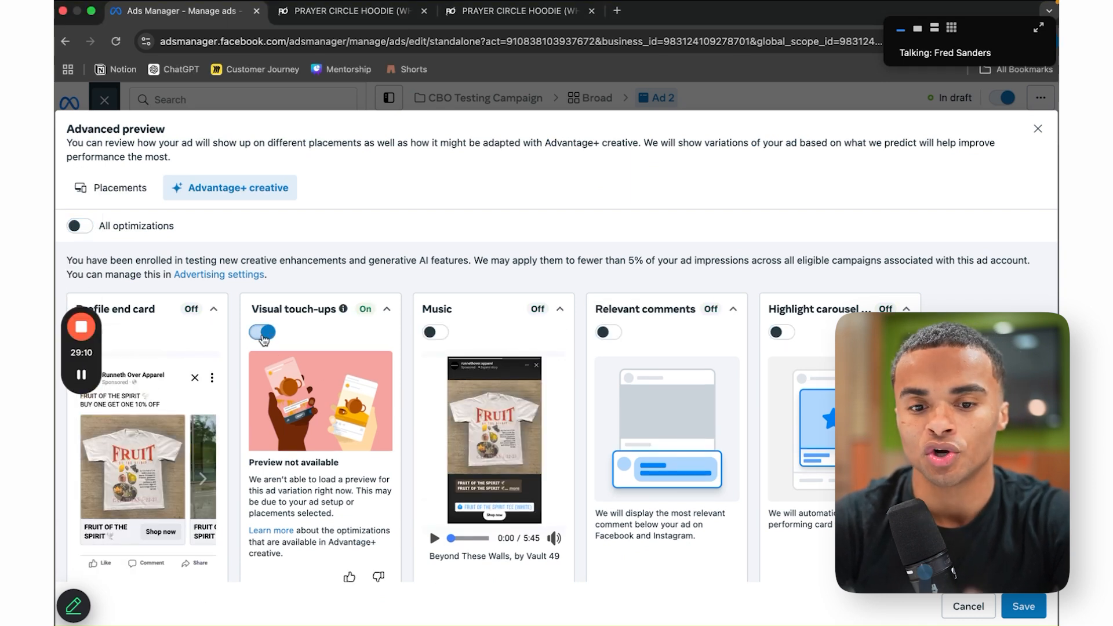
click(1012, 598)
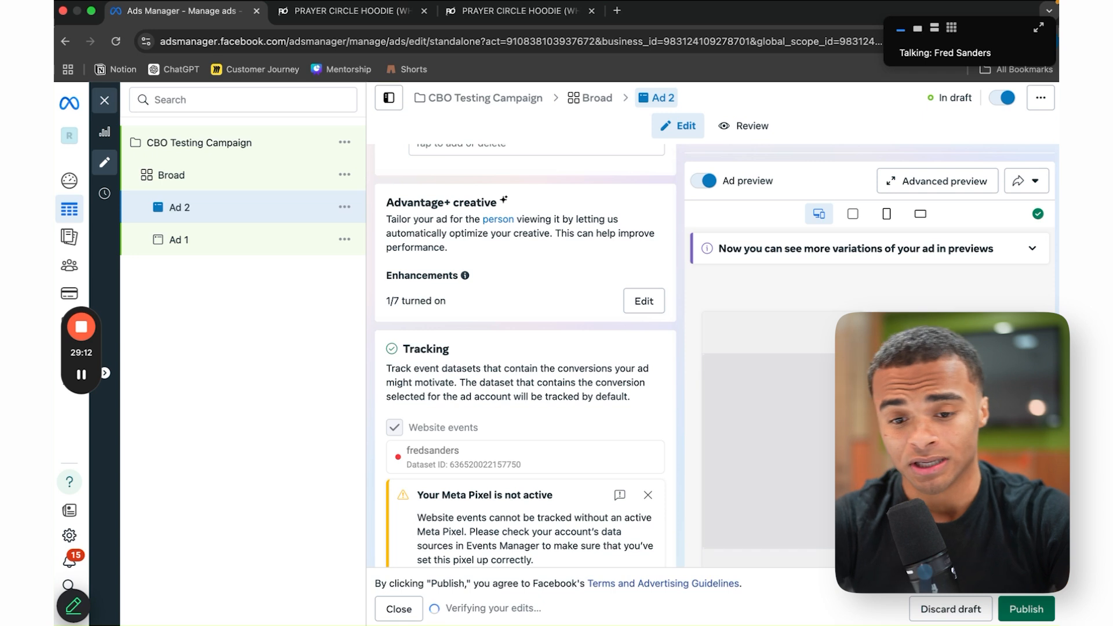
scroll(474, 397, down, 2)
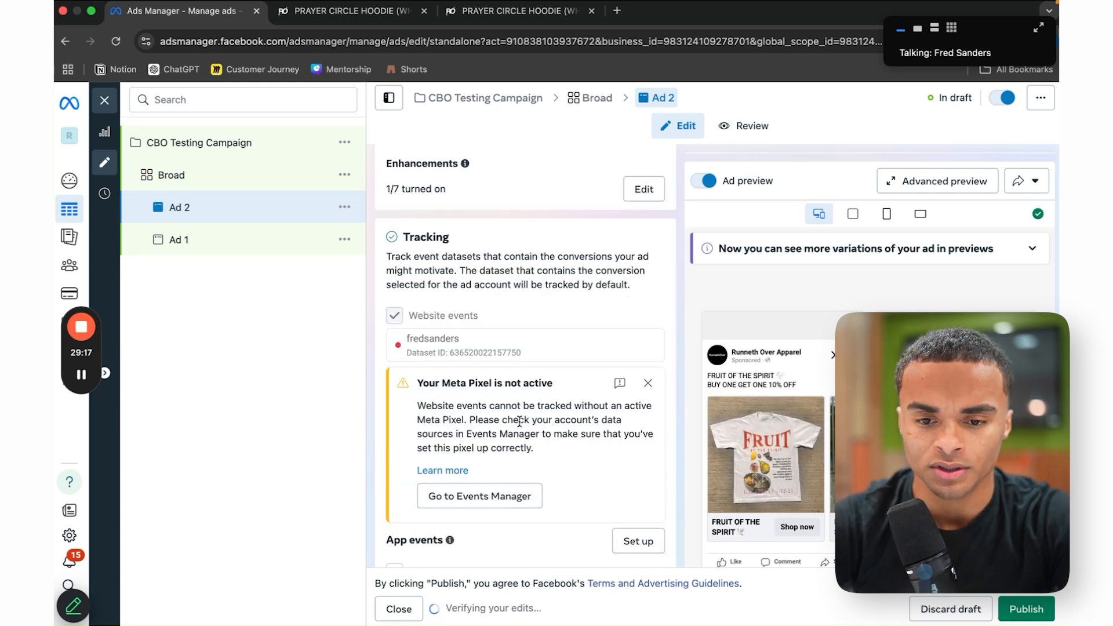
scroll(519, 422, up, 12)
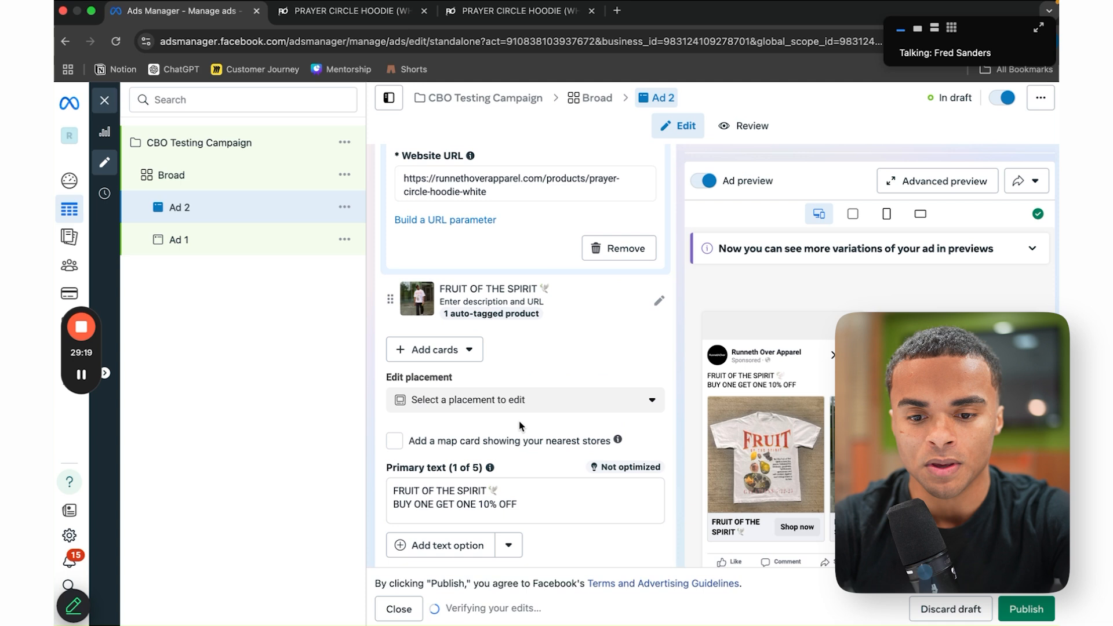
scroll(520, 426, up, 10)
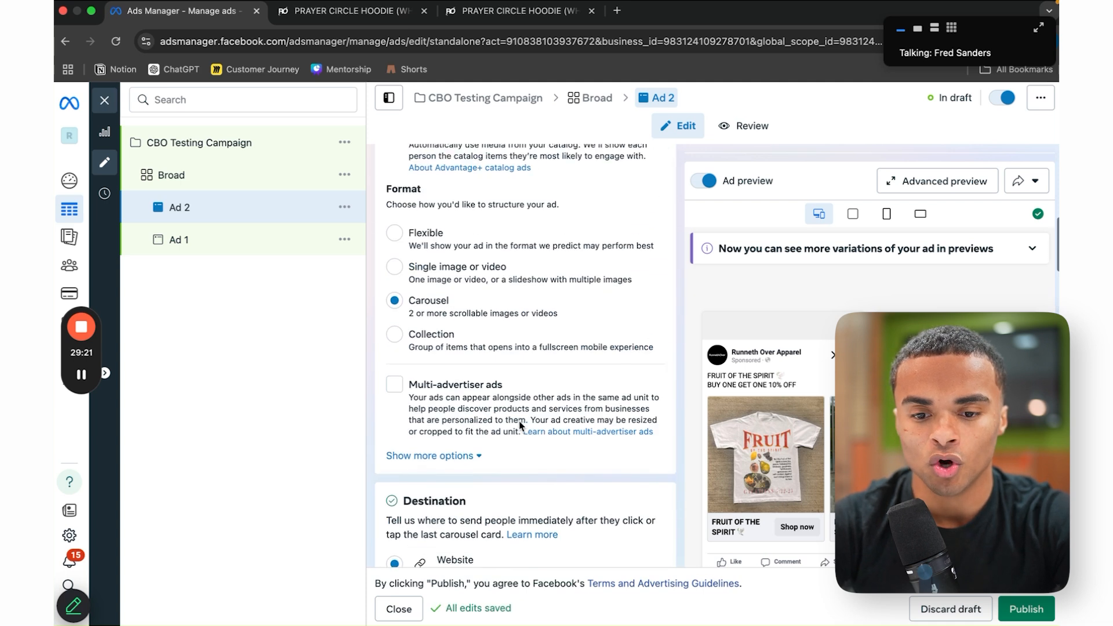
scroll(520, 426, down, 4)
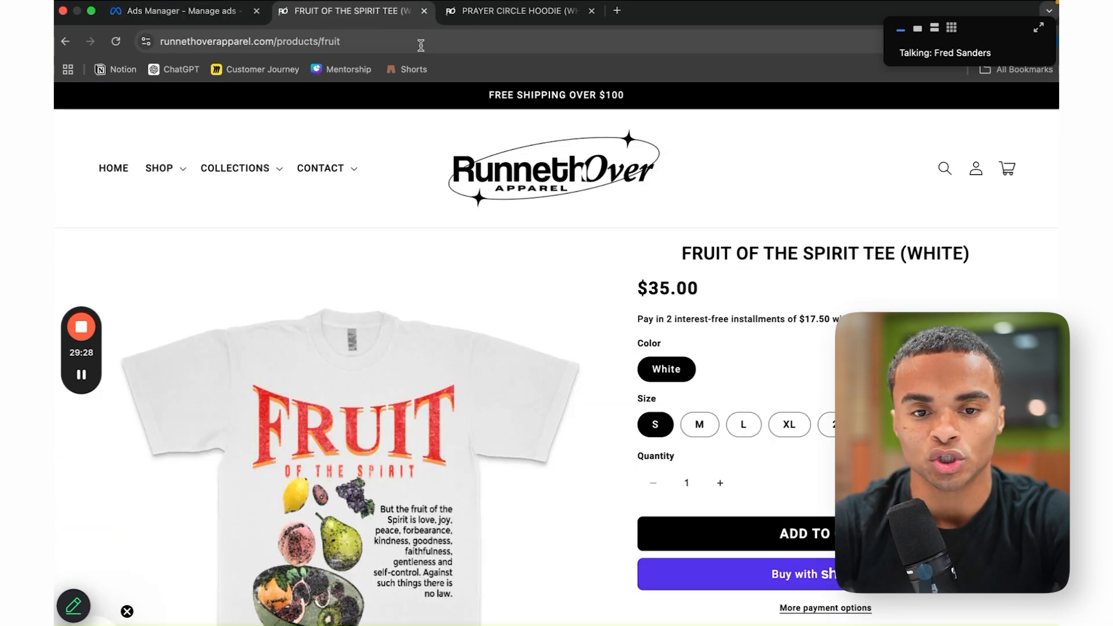
Step: Set See more URL to the Fruit of the Spirit tee product page and preview it
click(421, 50)
key(super+c)
click(194, 18)
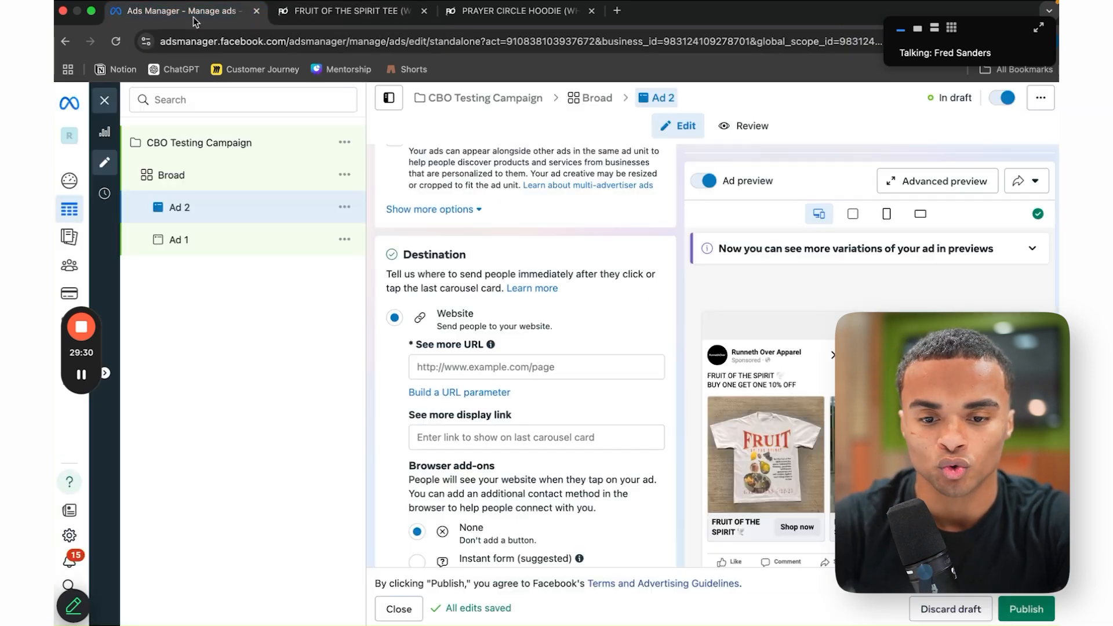
click(479, 366)
key(super+v)
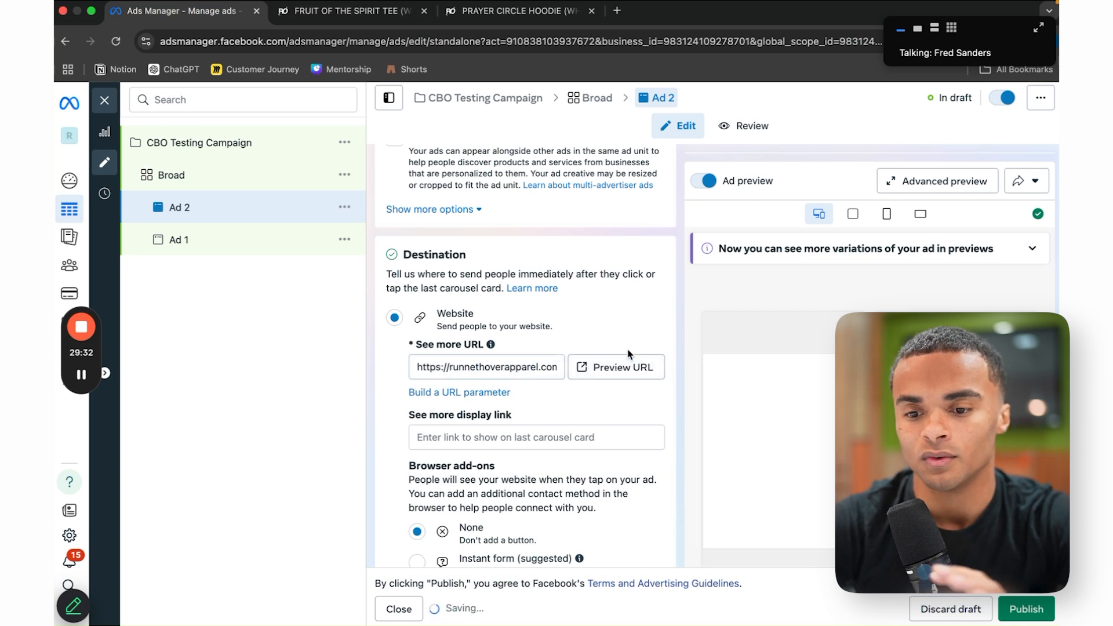
click(629, 374)
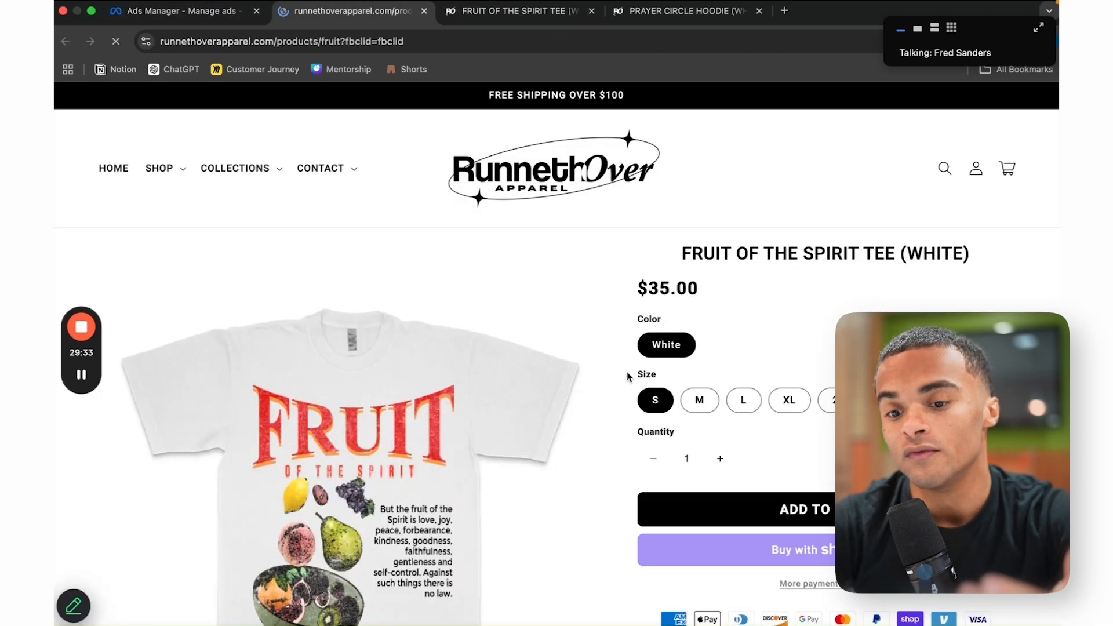
click(216, 21)
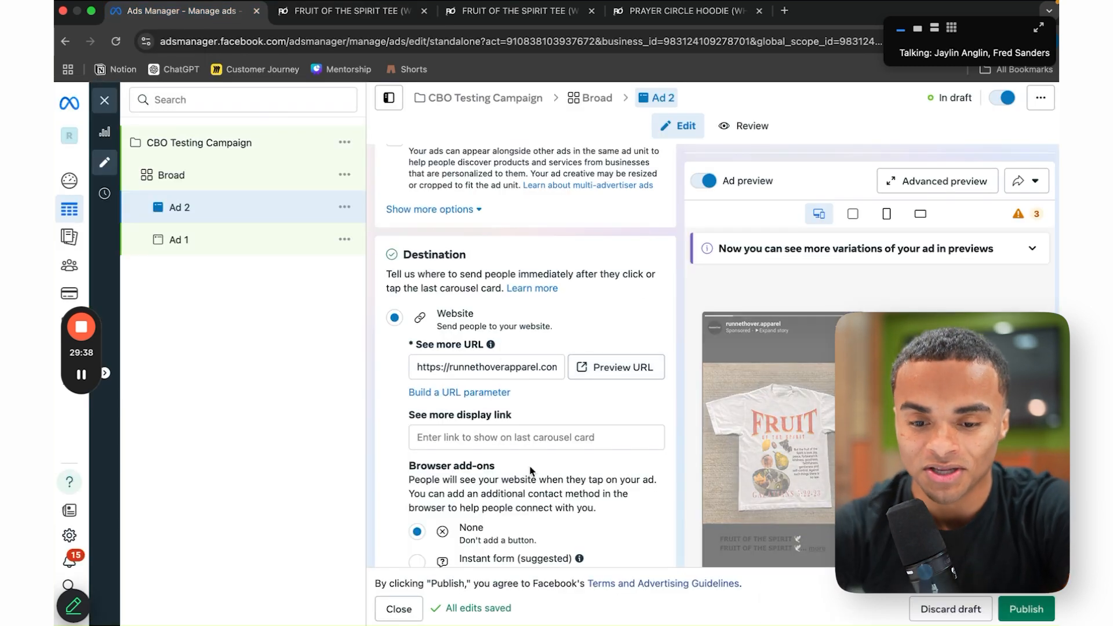
scroll(515, 219, down, 5)
scroll(597, 447, down, 3)
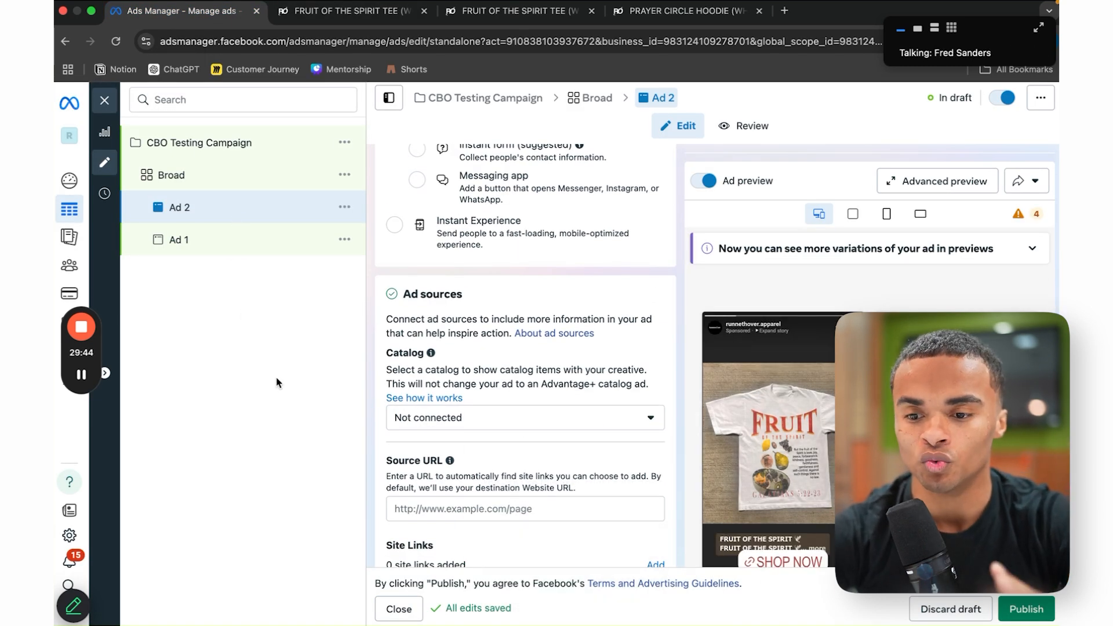
scroll(520, 418, up, 10)
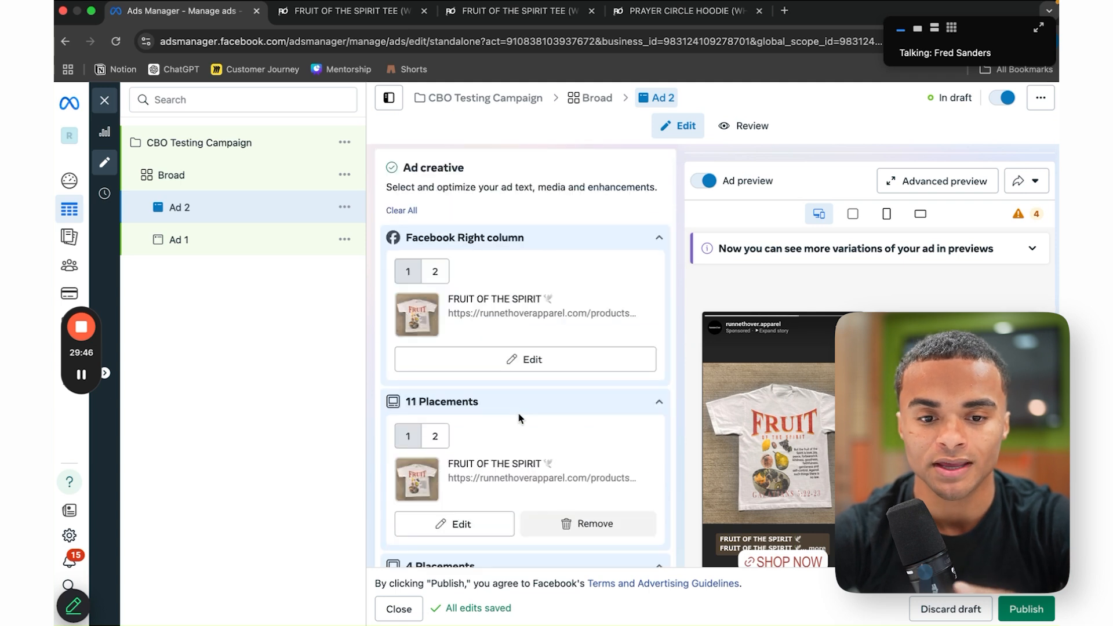
Step: Quick-duplicate the Broad ad set and rename the copy Broad ADV+
click(345, 176)
click(345, 262)
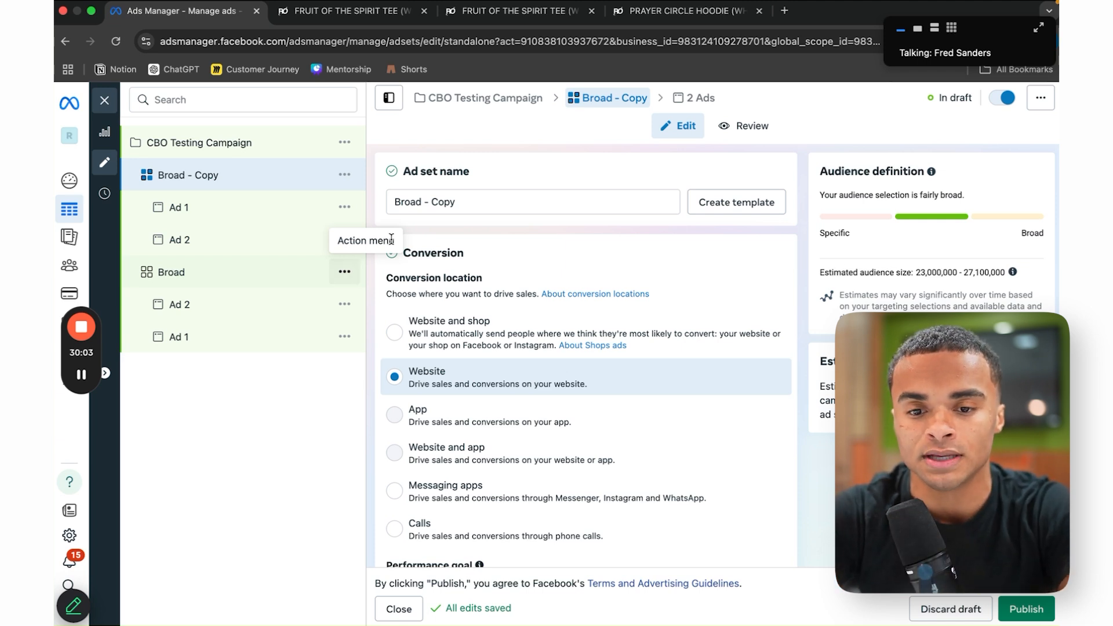
click(426, 205)
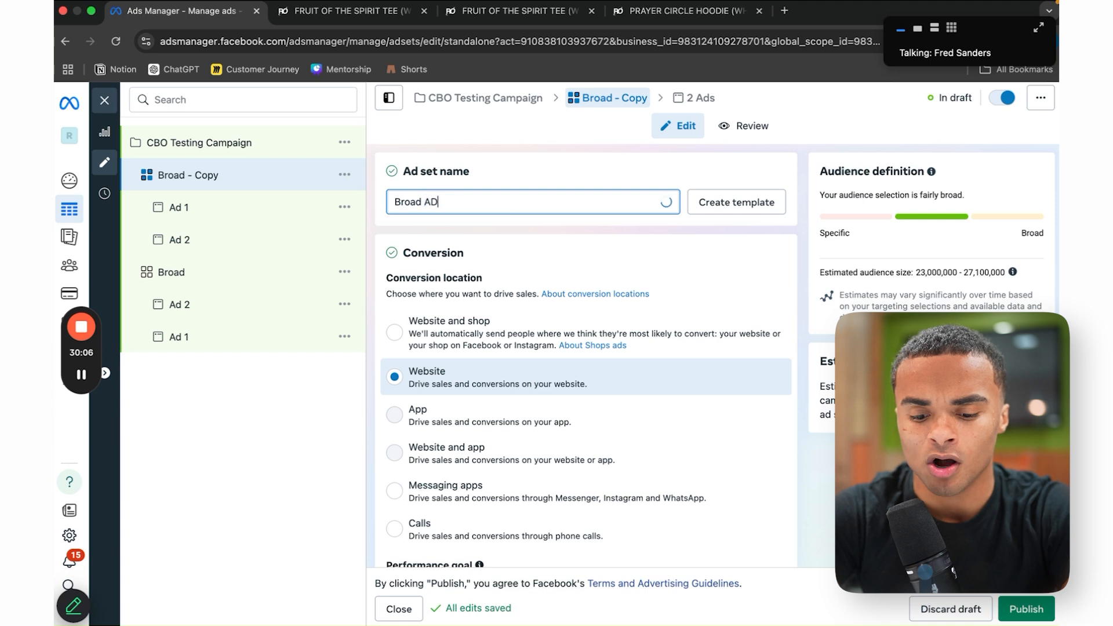
text(ADV+)
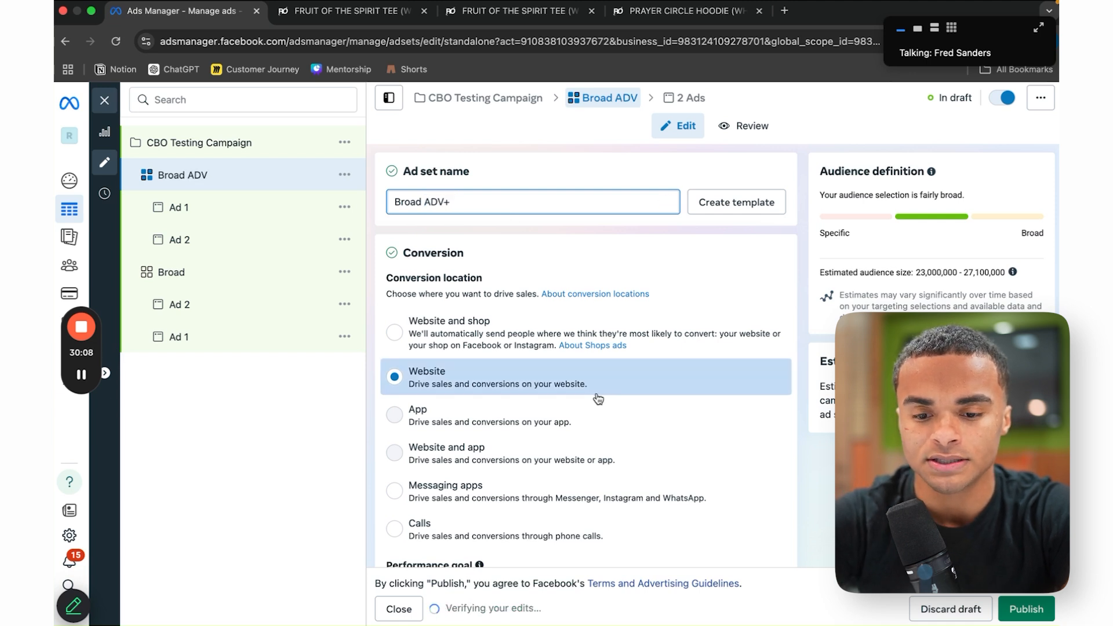
scroll(615, 398, down, 10)
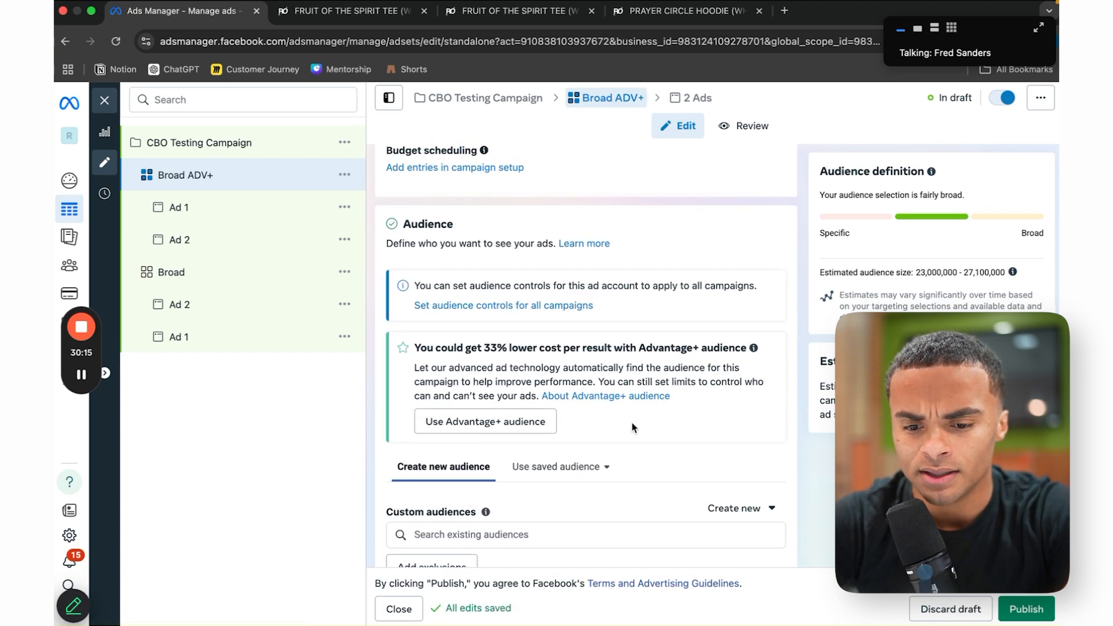
Step: Switch Broad ADV+ to an Advantage+ audience and publish it
click(509, 429)
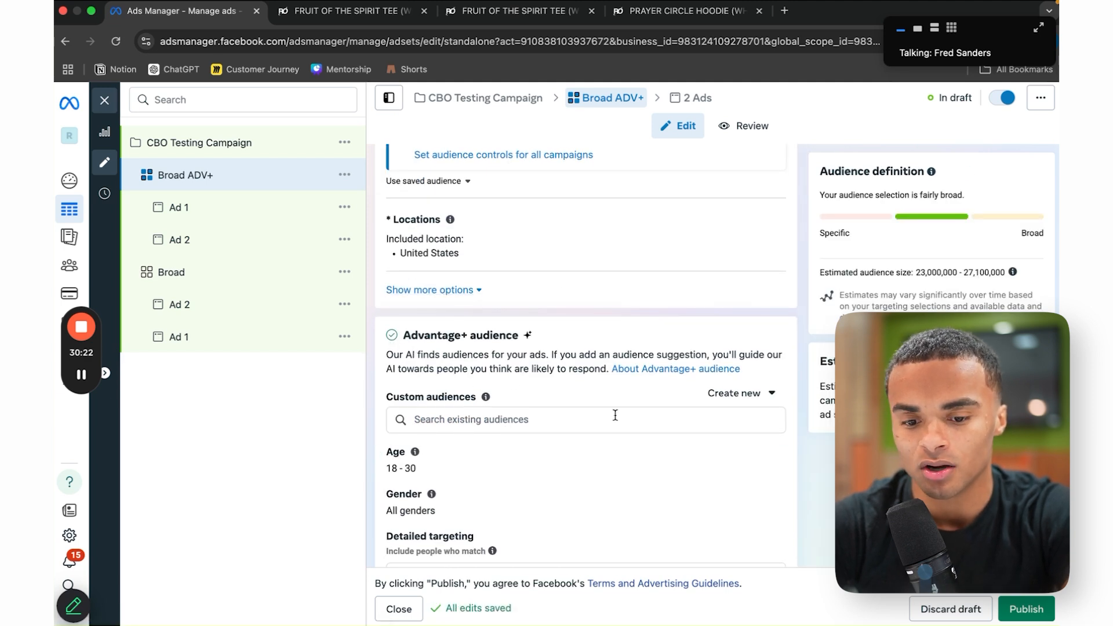
scroll(616, 418, down, 3)
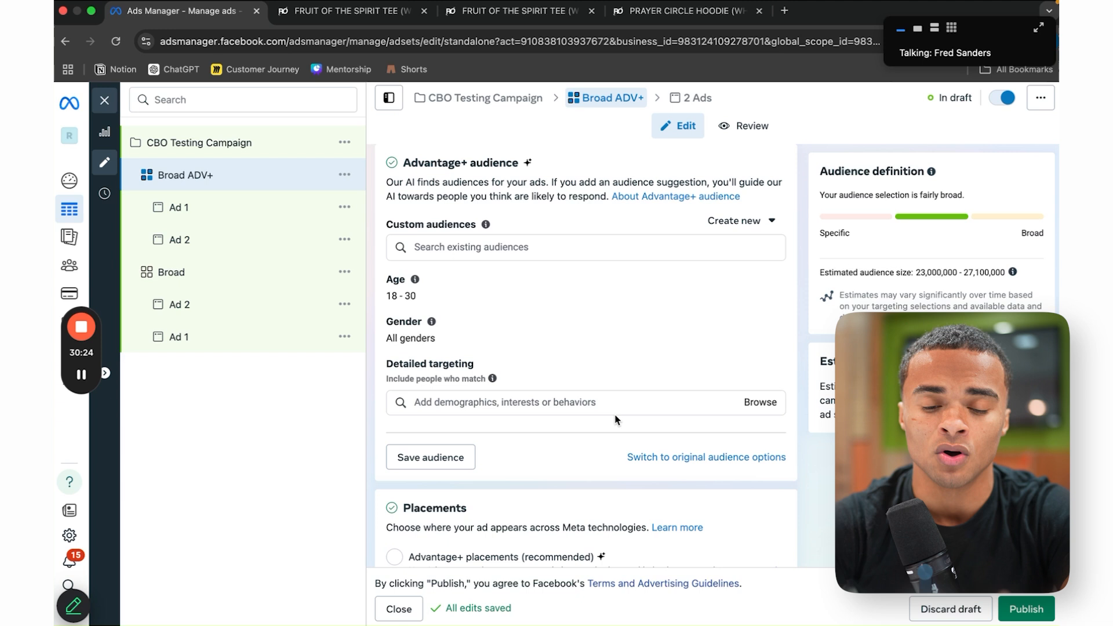
scroll(616, 420, down, 2)
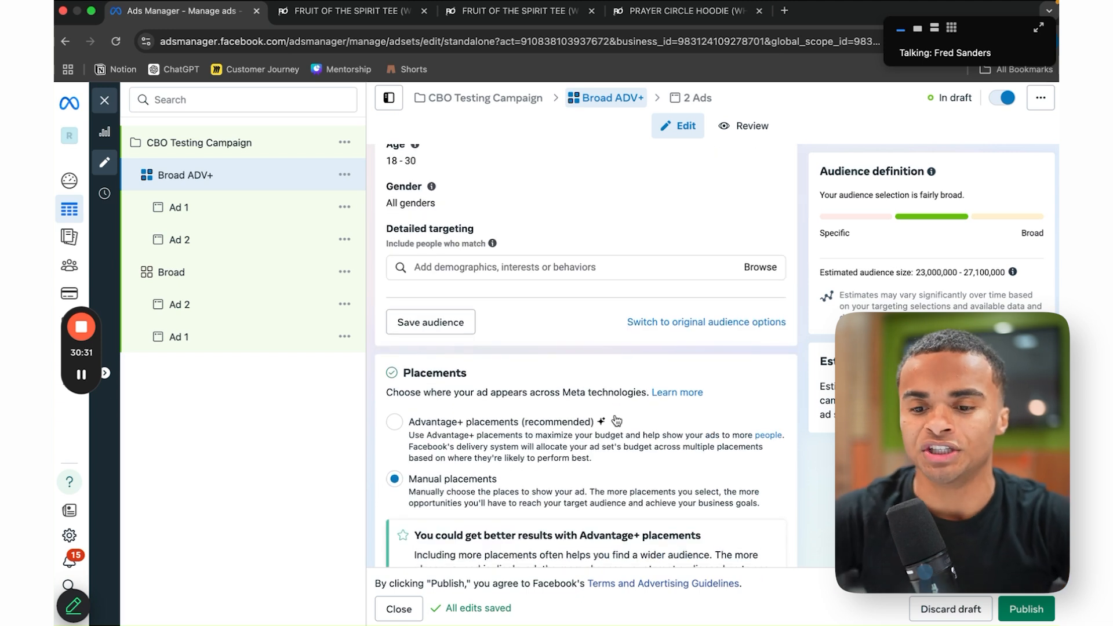
click(1027, 610)
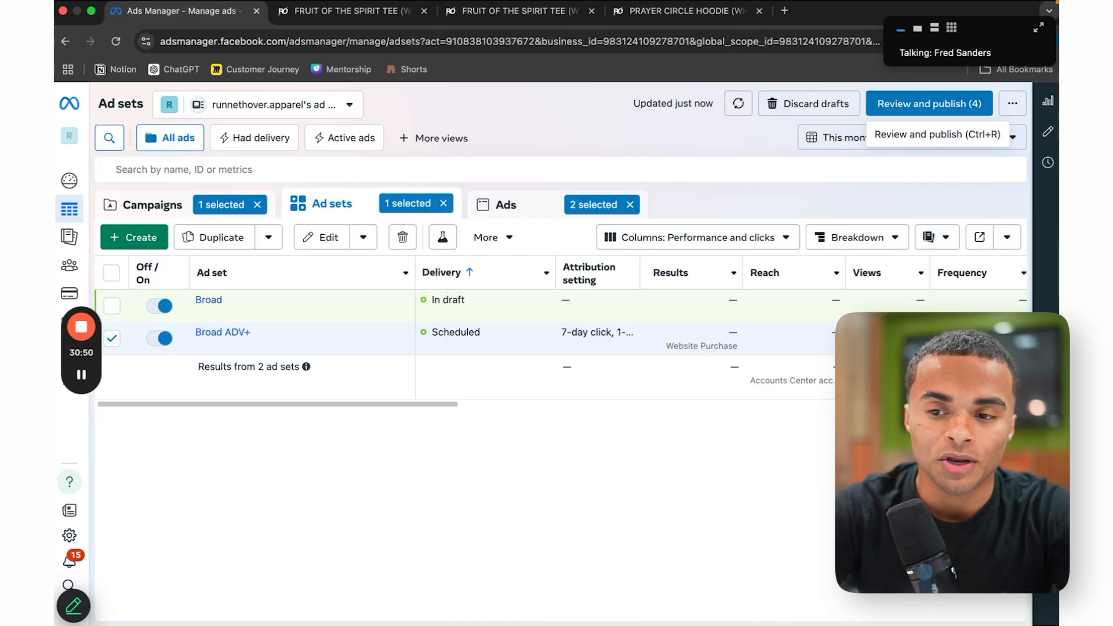
Step: Publish the CBO Testing Campaign drafts, check Ads and Ad sets, then return to Campaigns
click(932, 109)
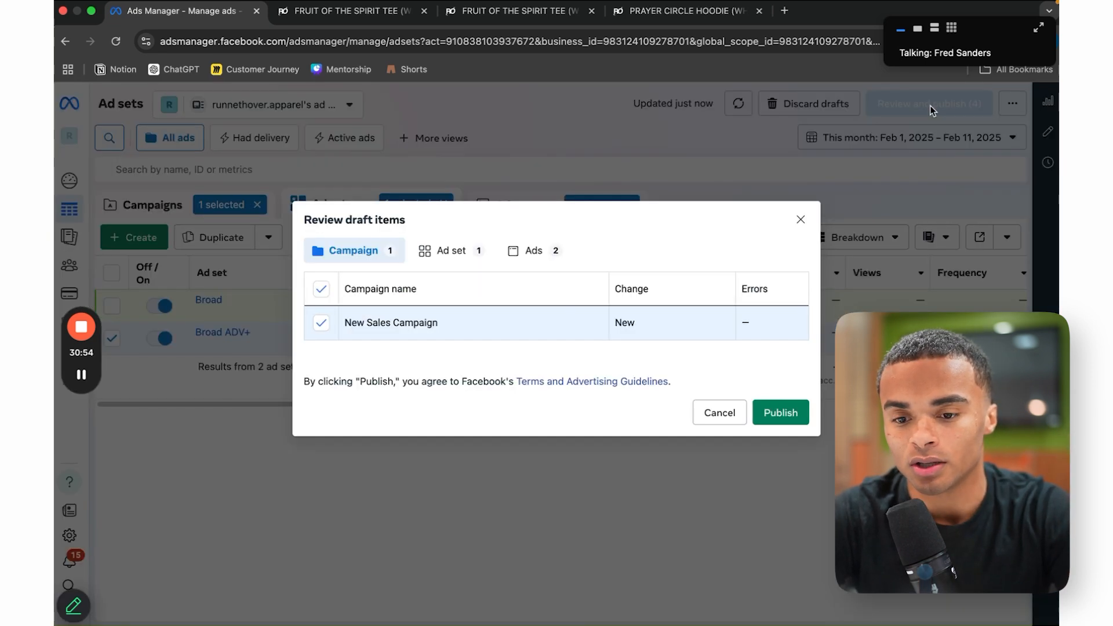
click(788, 421)
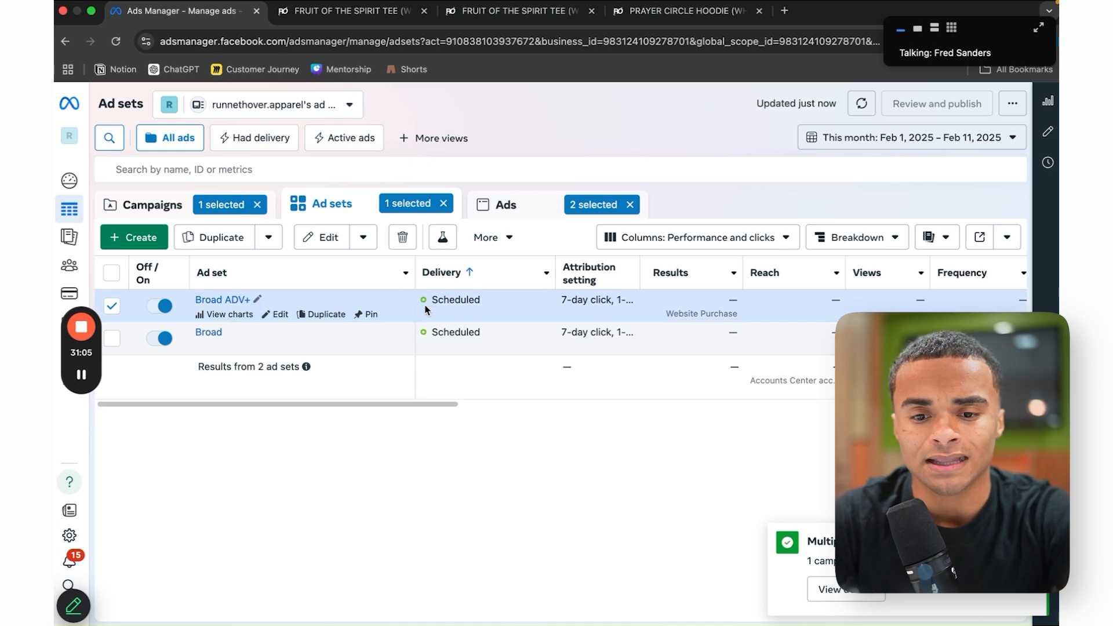
click(507, 209)
click(324, 204)
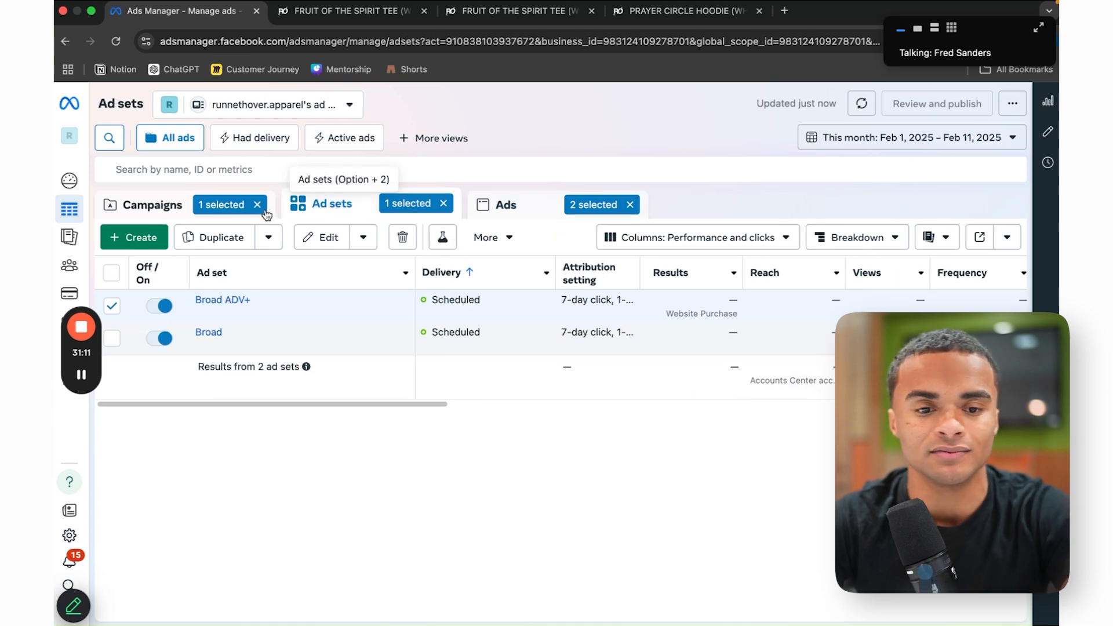
click(149, 209)
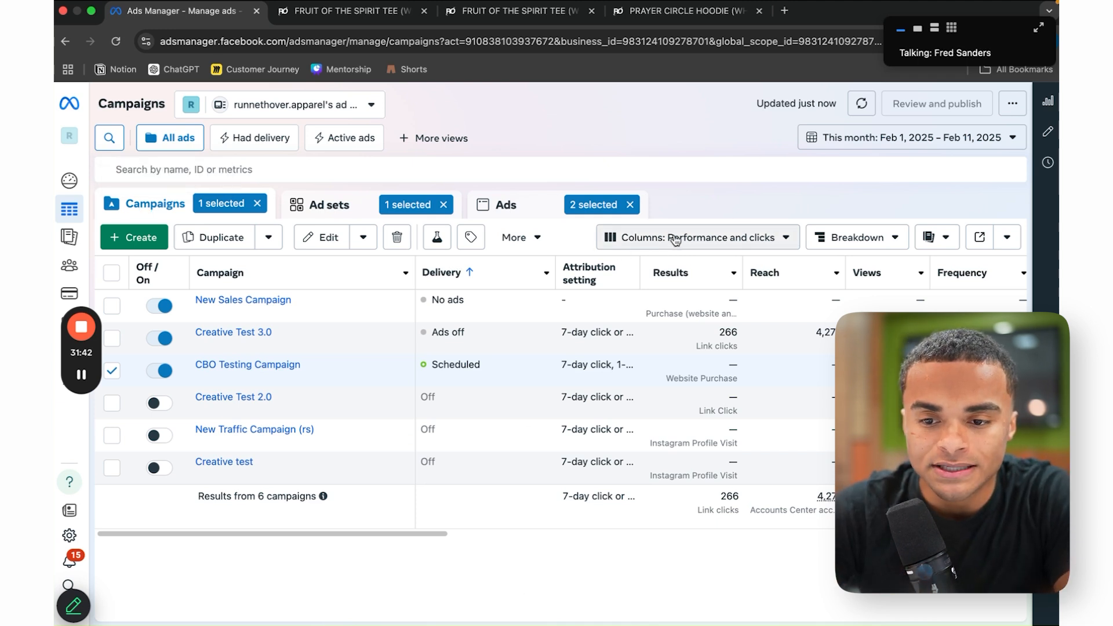
Step: Open Customize columns and remove all previously chosen columns, including CTR (all) and CPC (all)
click(700, 237)
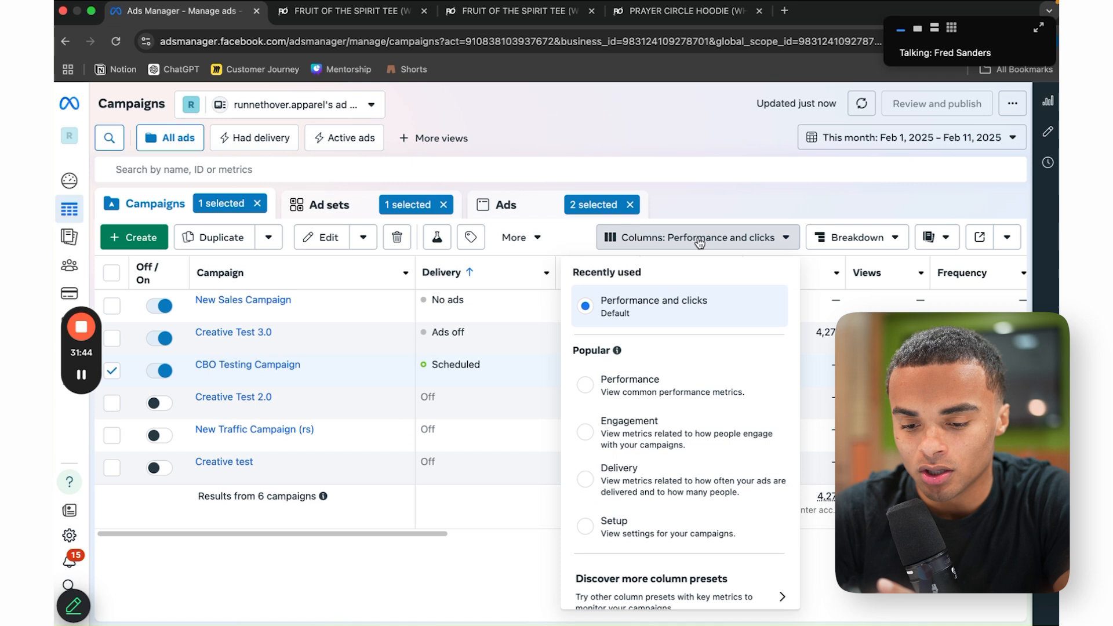
scroll(653, 565, down, 3)
click(652, 597)
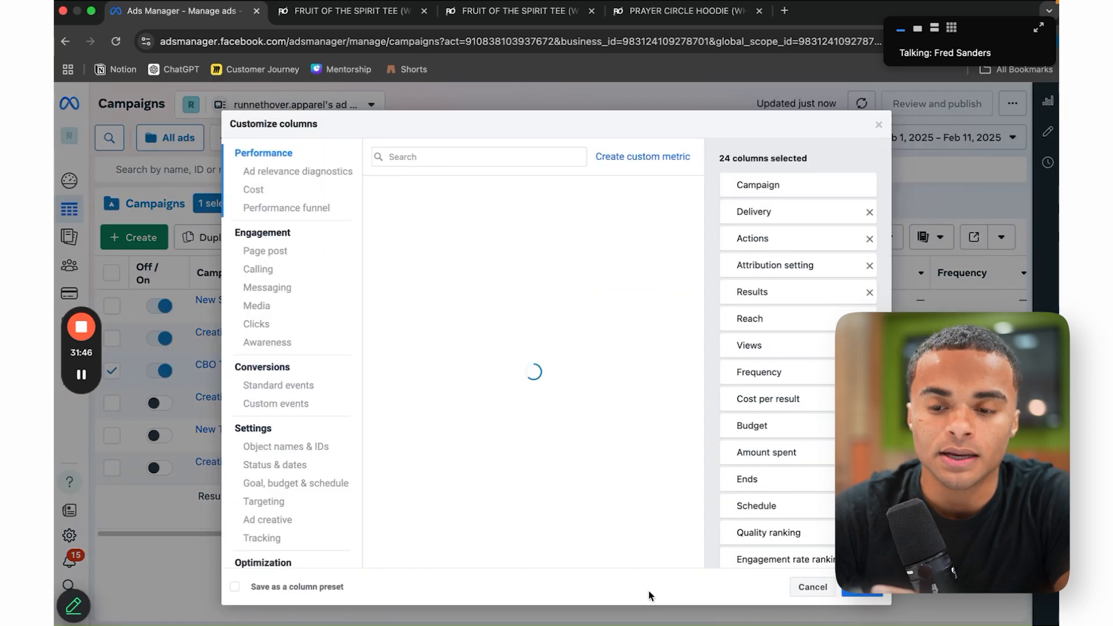
click(869, 212)
double_click(870, 212)
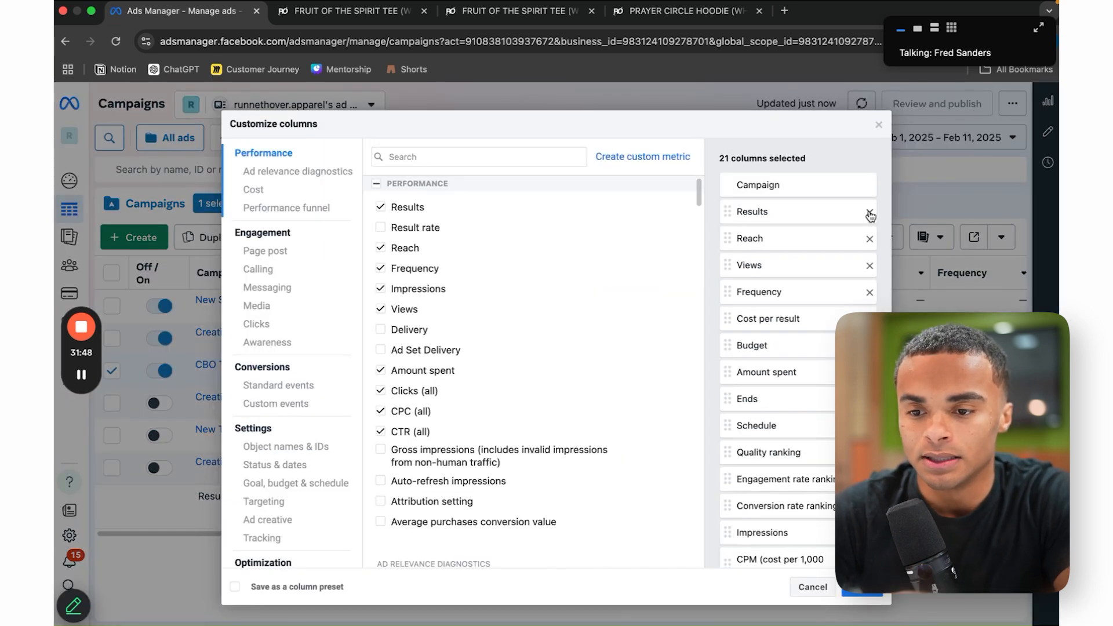
double_click(869, 212)
double_click(870, 212)
triple_click(869, 212)
triple_click(870, 212)
triple_click(870, 212)
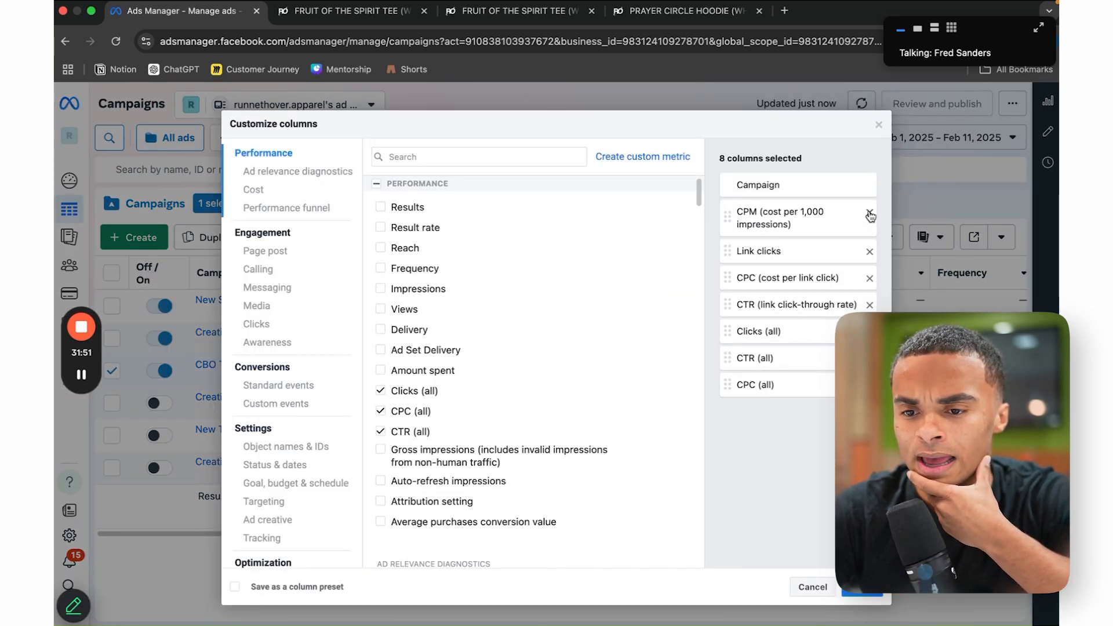
double_click(870, 211)
triple_click(870, 211)
double_click(870, 212)
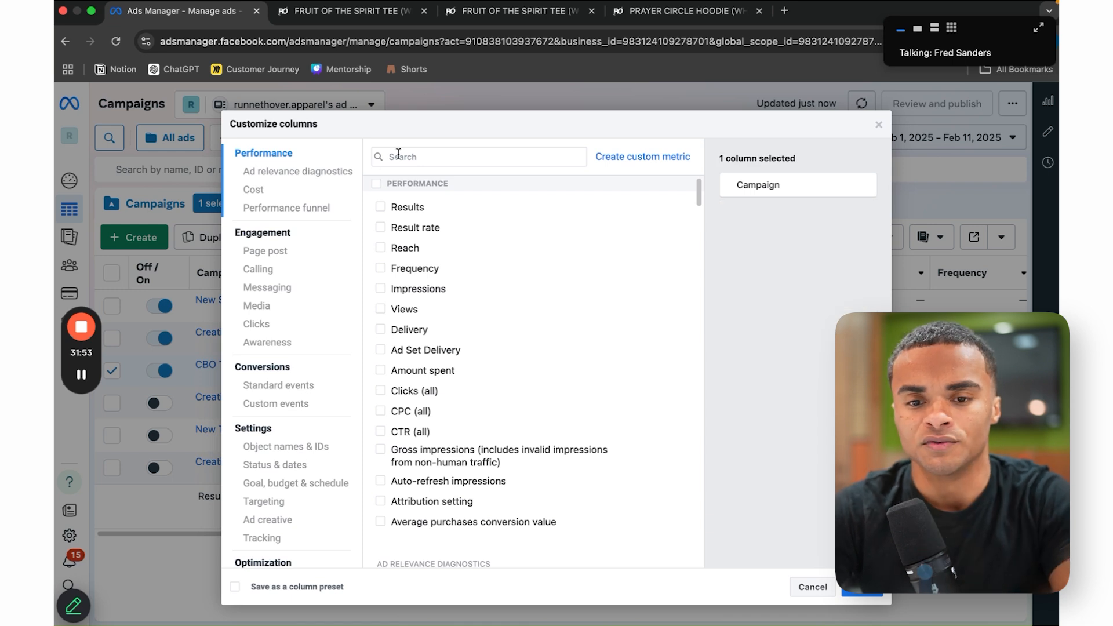
Step: Add the Budget, Delivery, Amount spent and Unique CTR columns via search
click(418, 156)
text(budge)
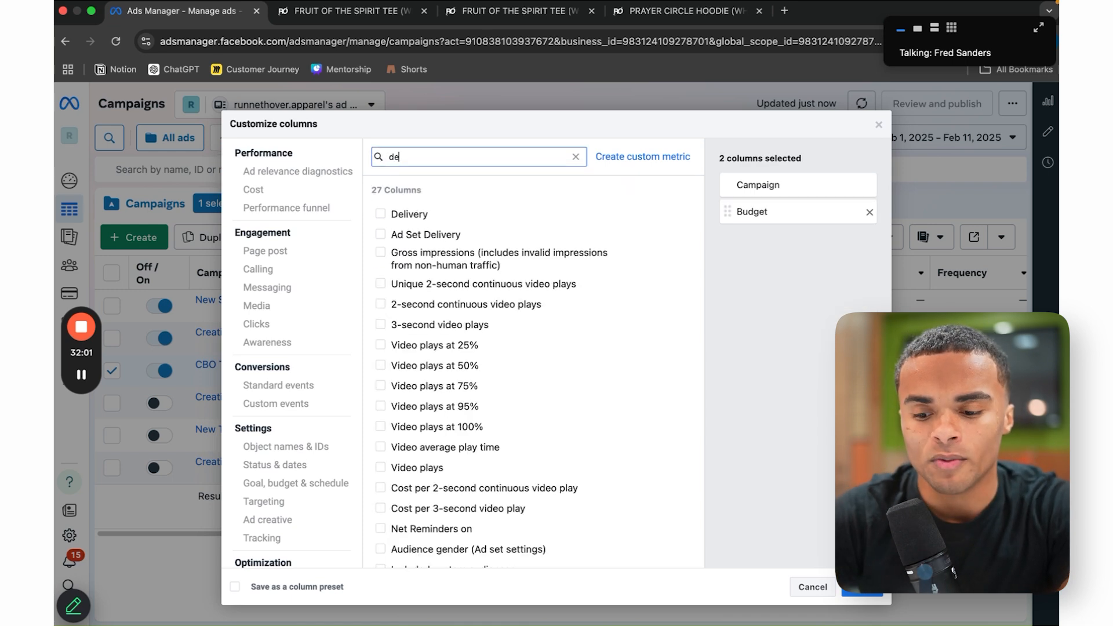
click(380, 214)
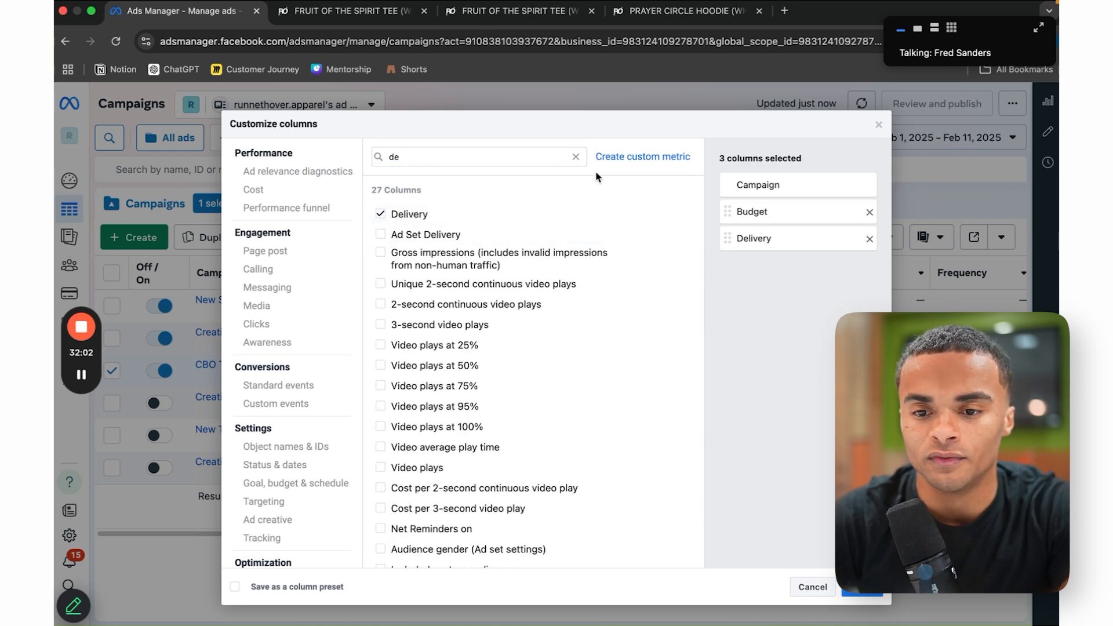
click(576, 157)
text(amount)
click(380, 214)
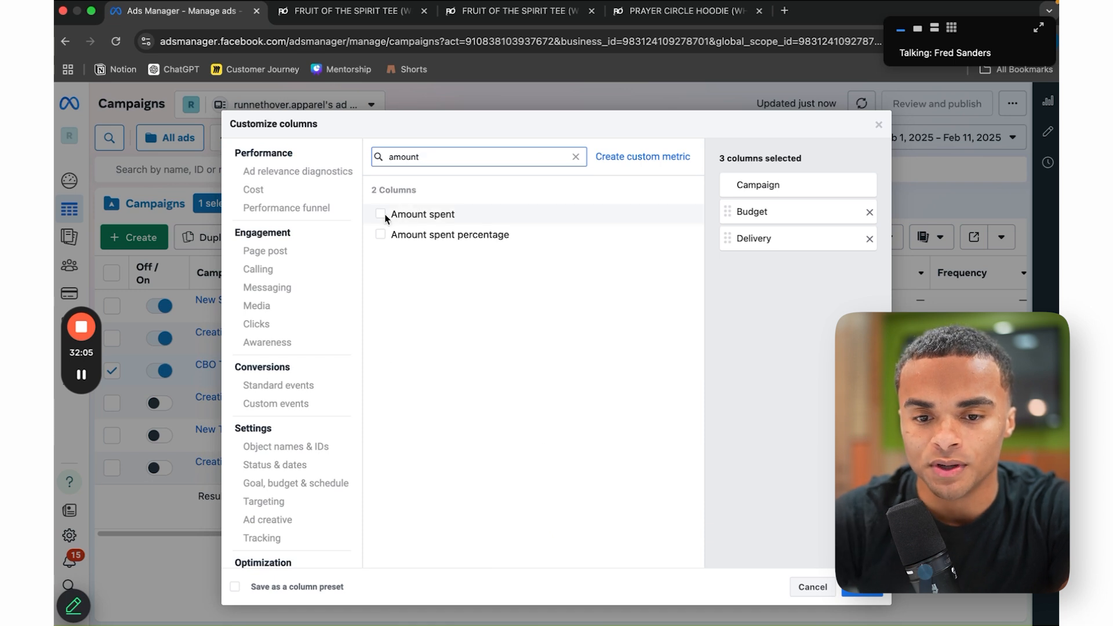
text(CTR)
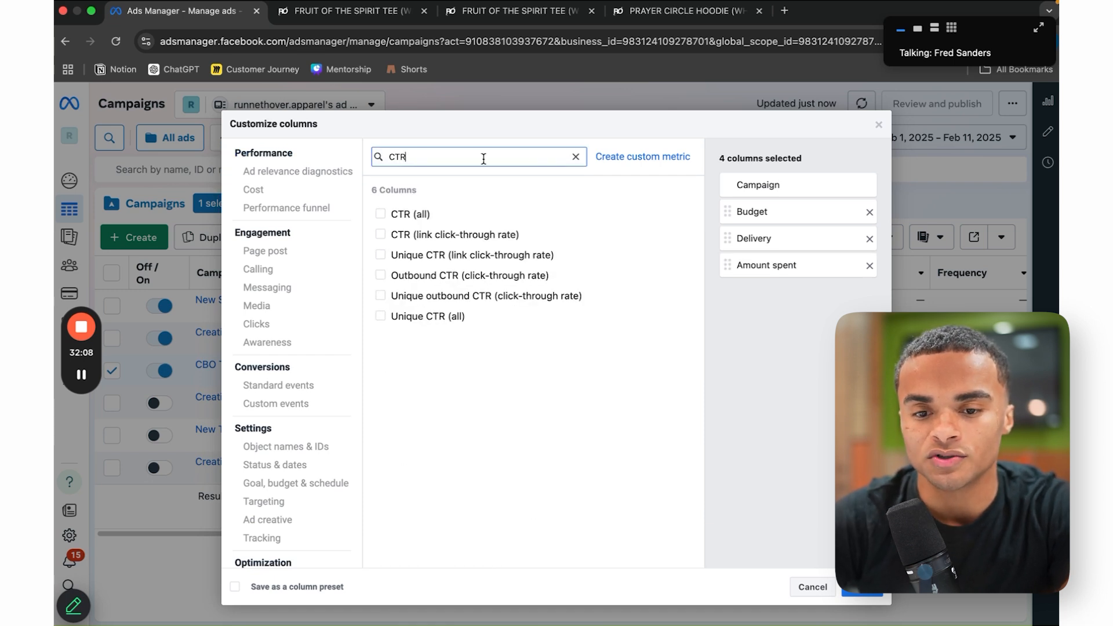
click(380, 256)
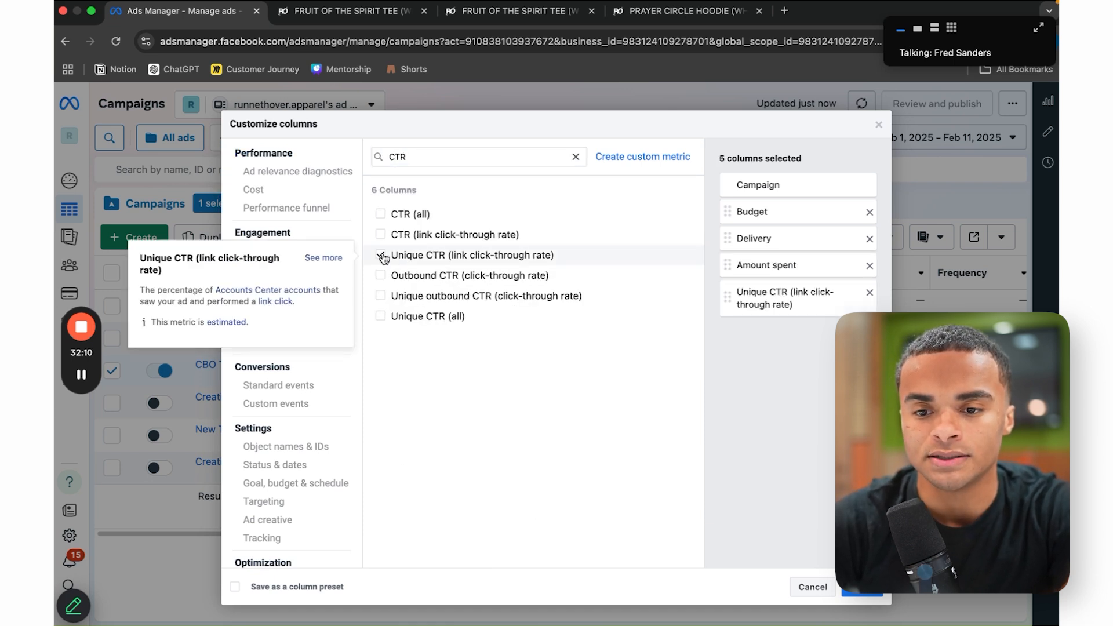
Step: Add CPC, Adds to cart (without offline) and Cost per result columns
click(574, 157)
text(CPC)
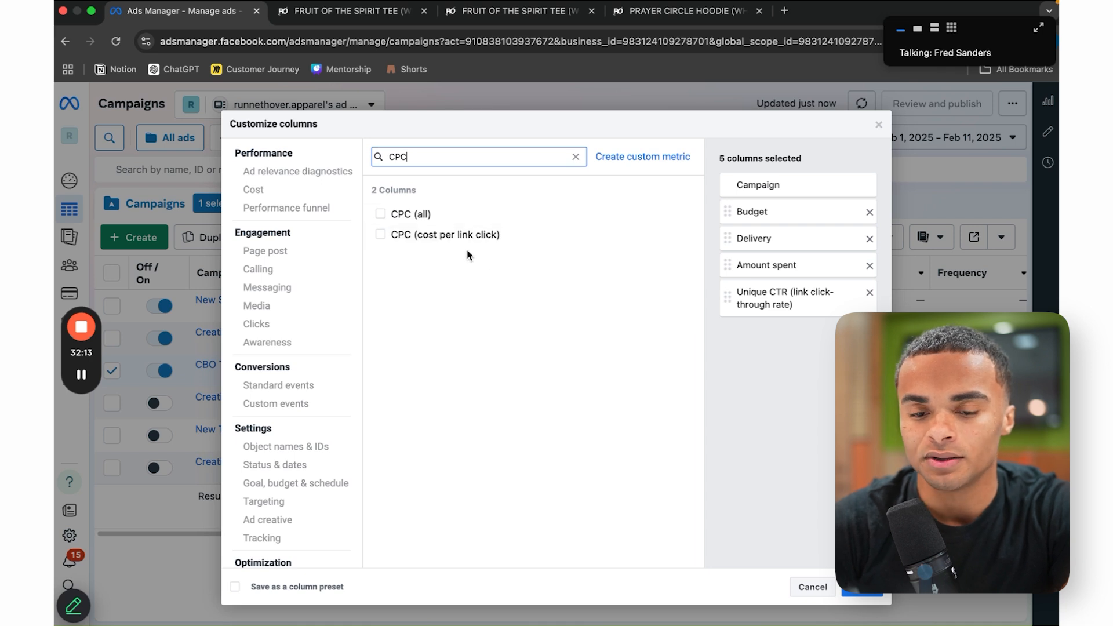
click(381, 234)
click(576, 157)
text(Add)
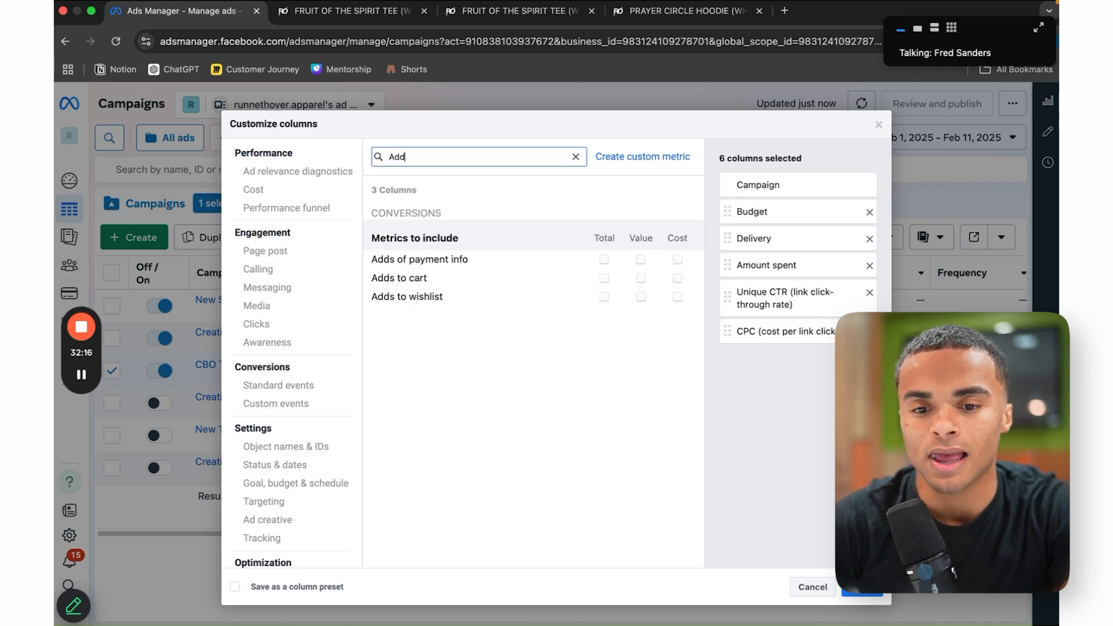
click(606, 280)
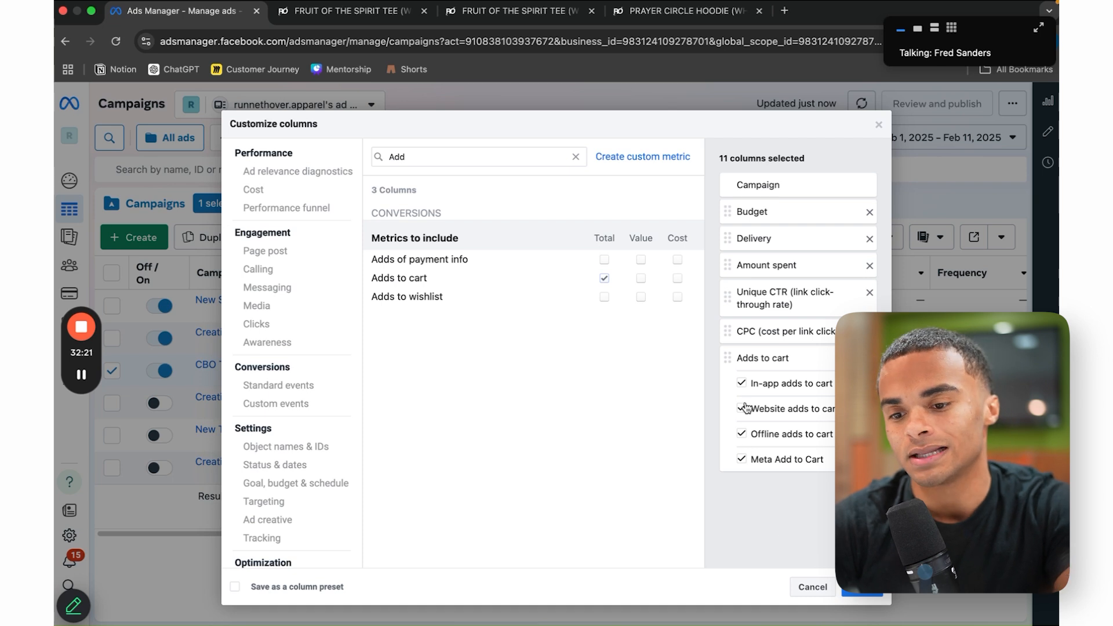
click(742, 433)
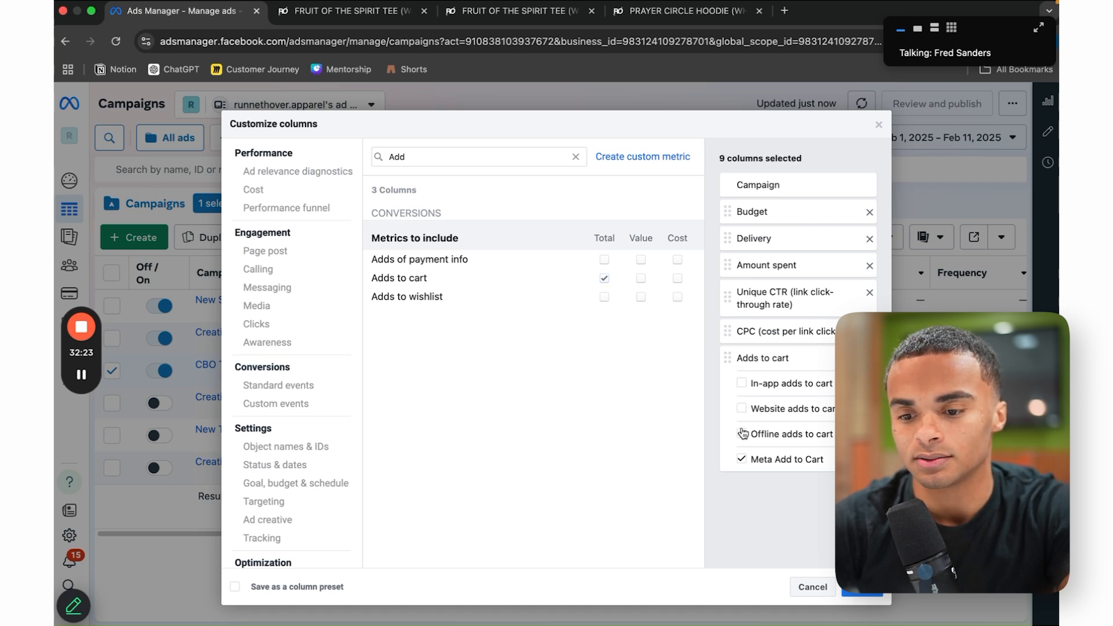
click(575, 156)
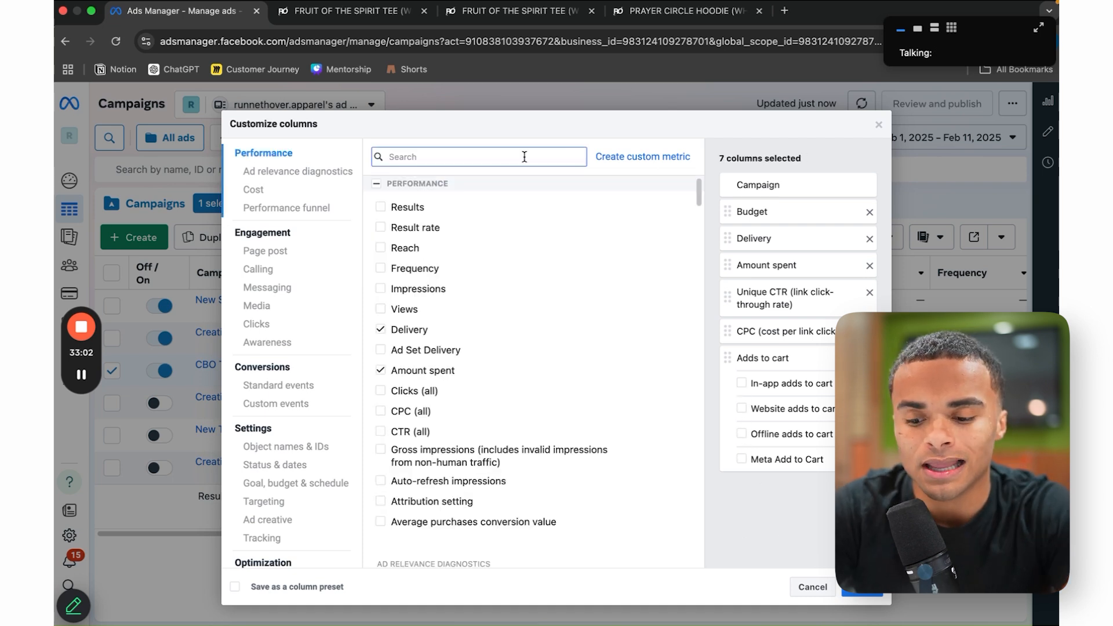
text(cost)
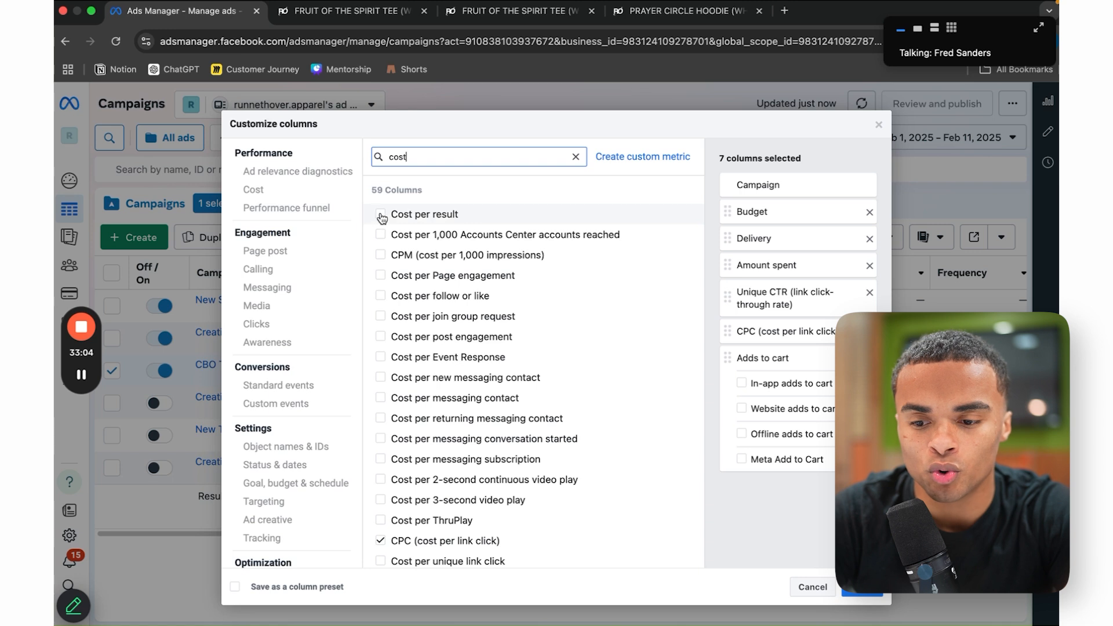
click(381, 214)
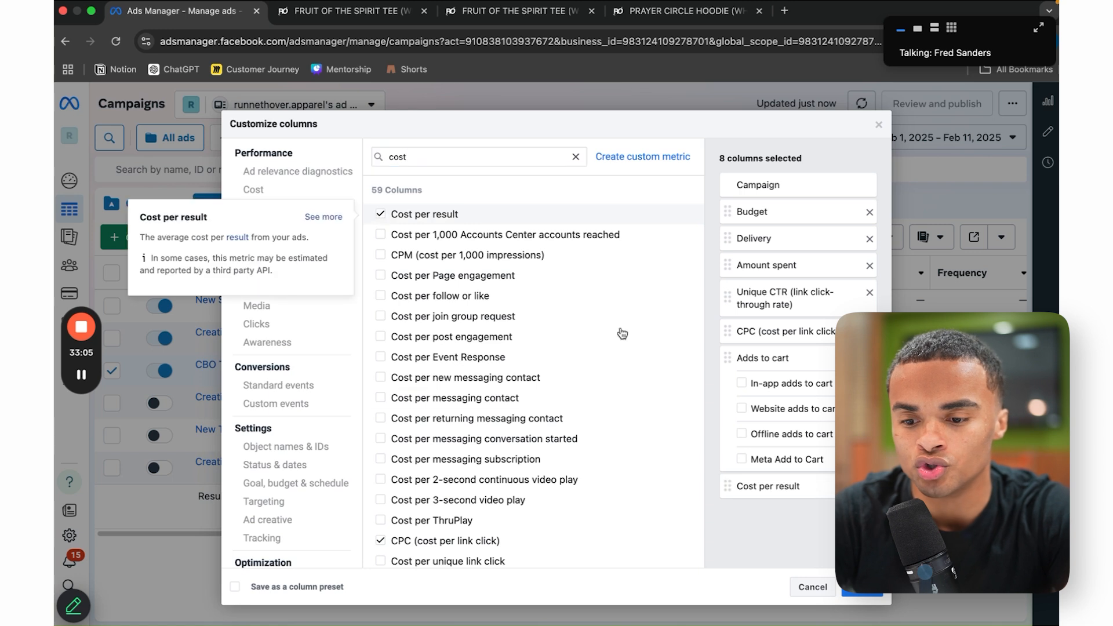
Step: Reorder to Delivery, Budget, Amount spent, then Cost per result after CPC, and apply
drag(736, 486, 738, 262)
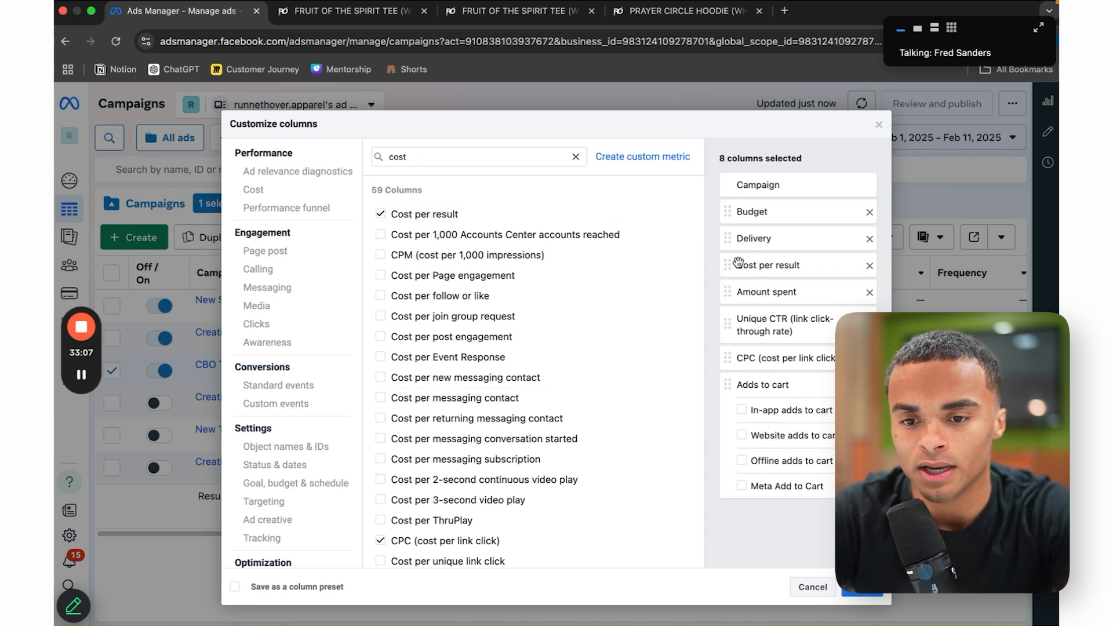
mouse_move(516, 241)
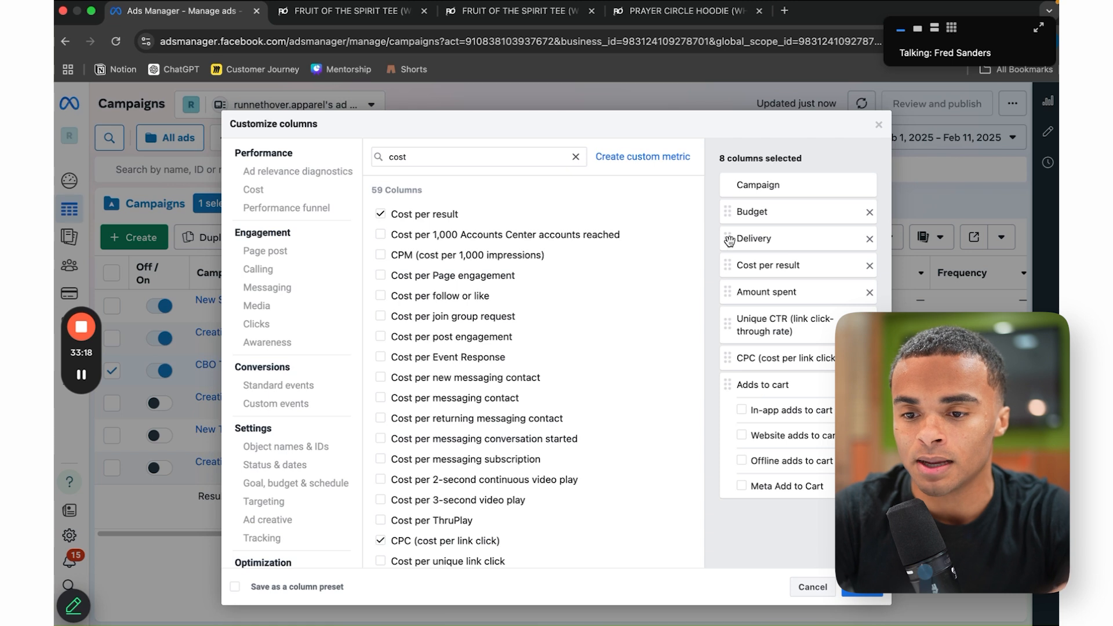
drag(729, 241, 729, 214)
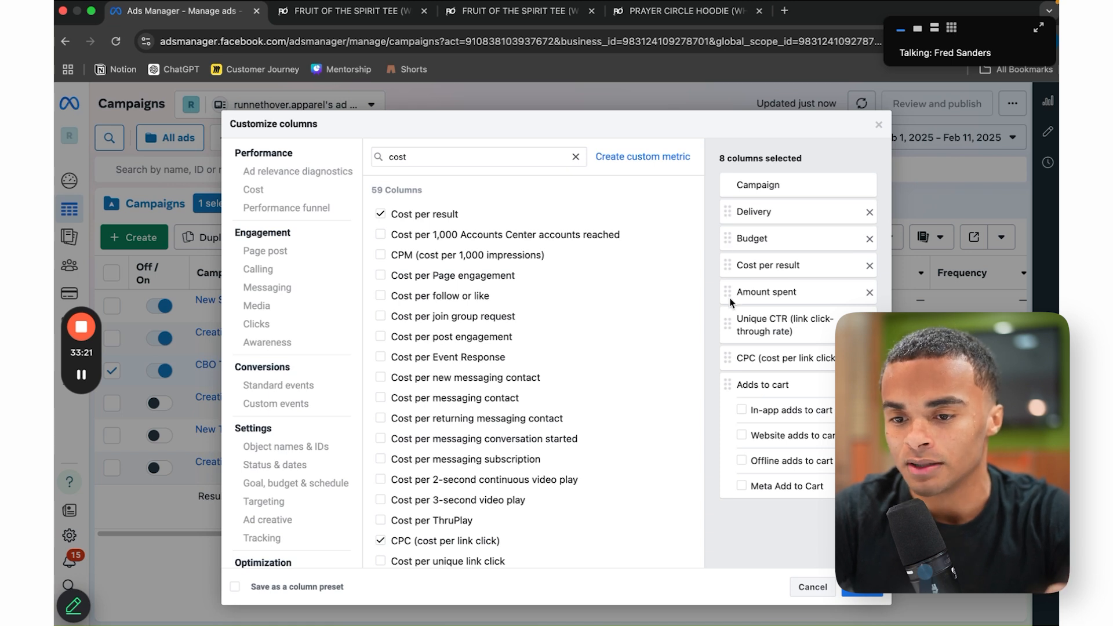
drag(731, 302, 734, 258)
mouse_move(729, 358)
mouse_down()
mouse_move(729, 290)
mouse_move(731, 338)
mouse_up()
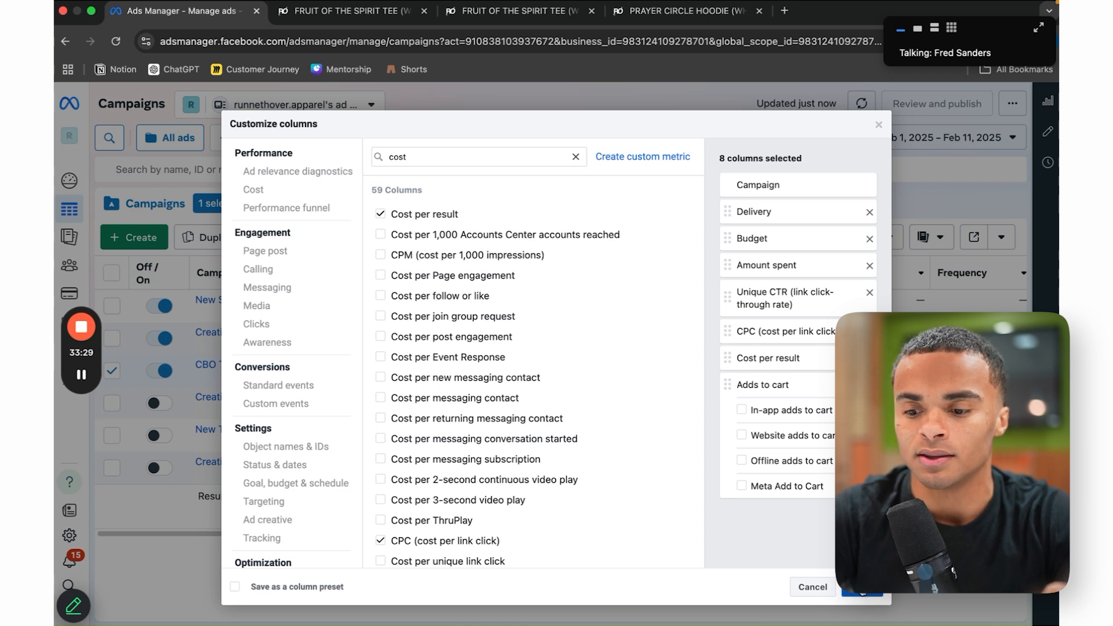
click(862, 587)
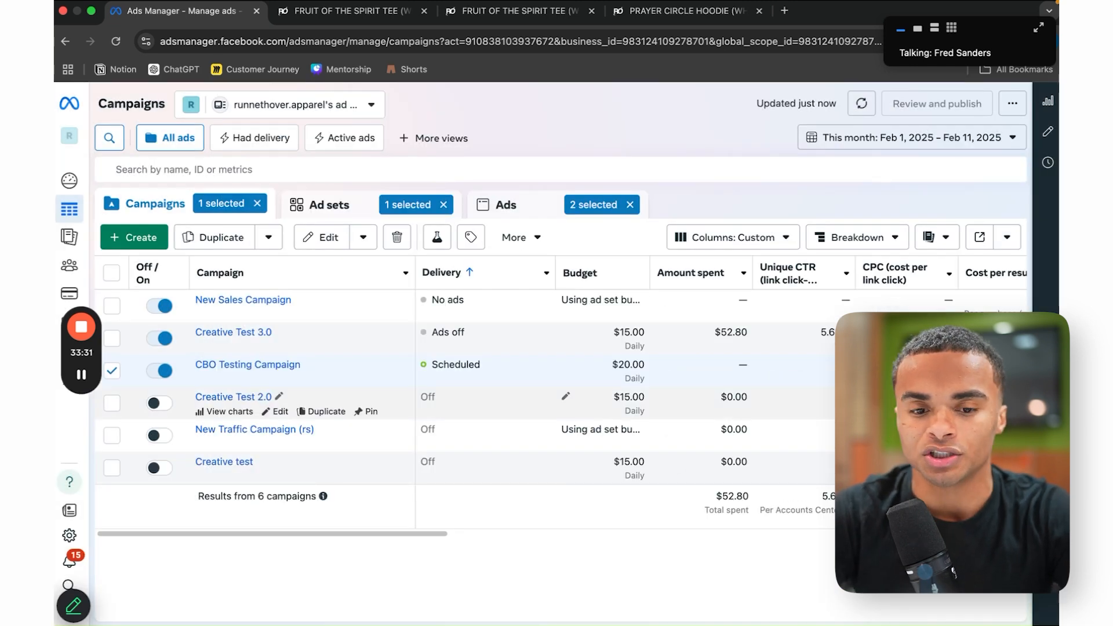
Step: Review the new custom columns, then open CBO Testing Campaign's Broad ADV+ and Broad ad sets
scroll(261, 403, right, 3)
scroll(464, 394, left, 4)
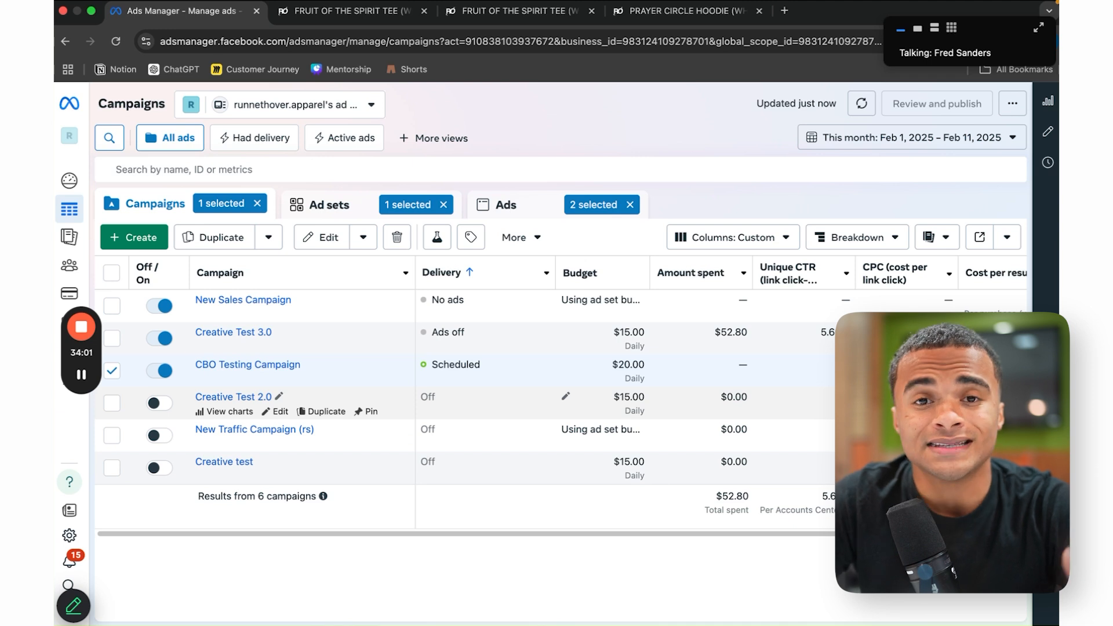
scroll(980, 290, right, 5)
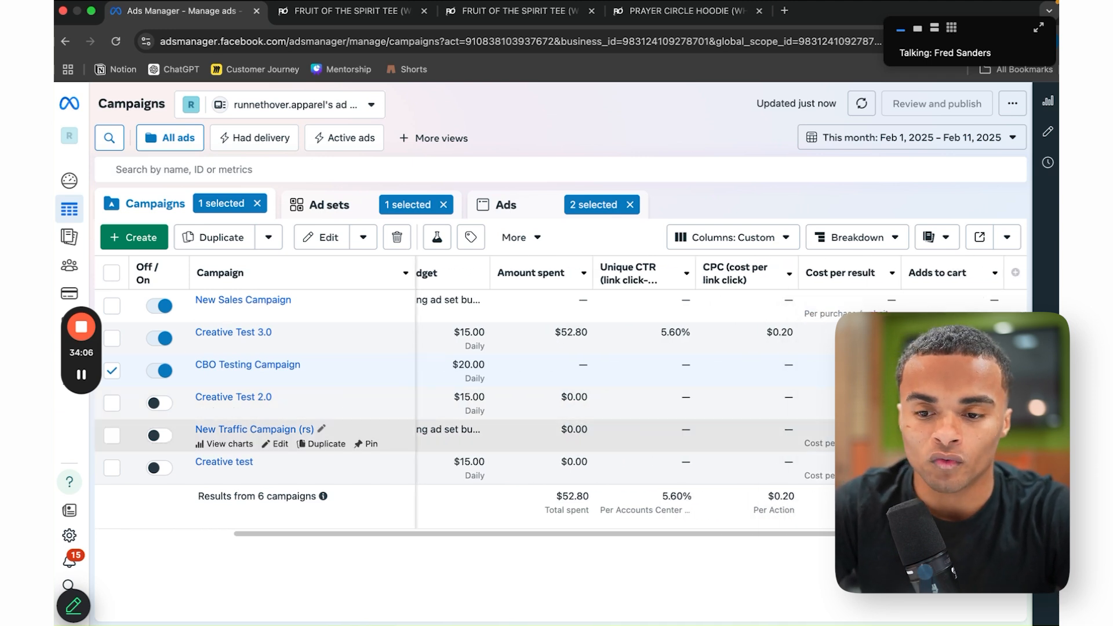
scroll(980, 434, left, 5)
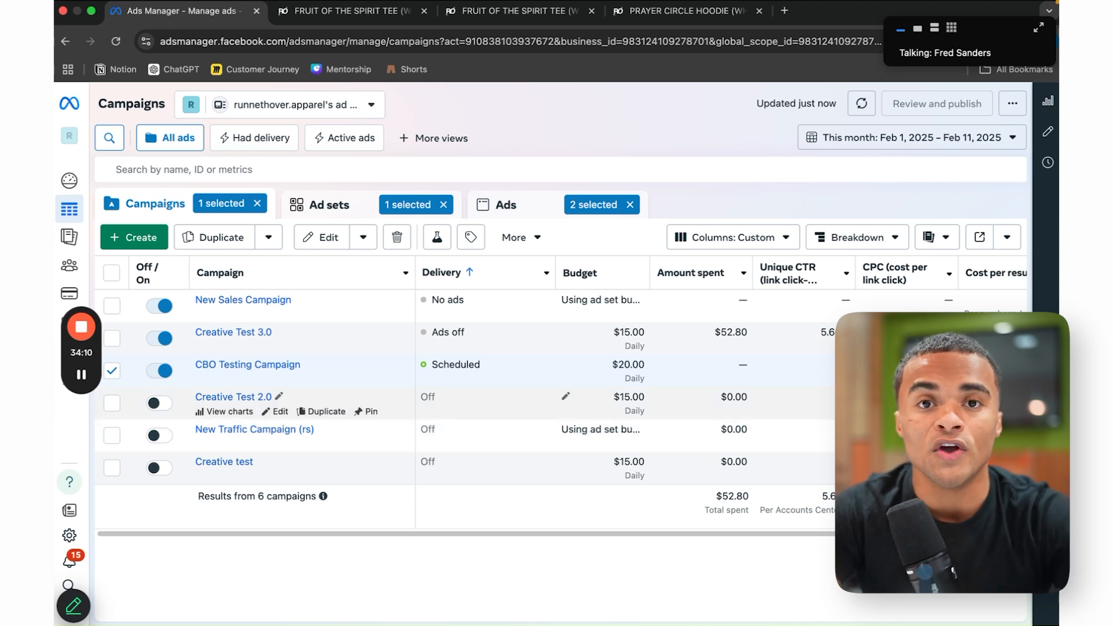
scroll(840, 299, right, 2)
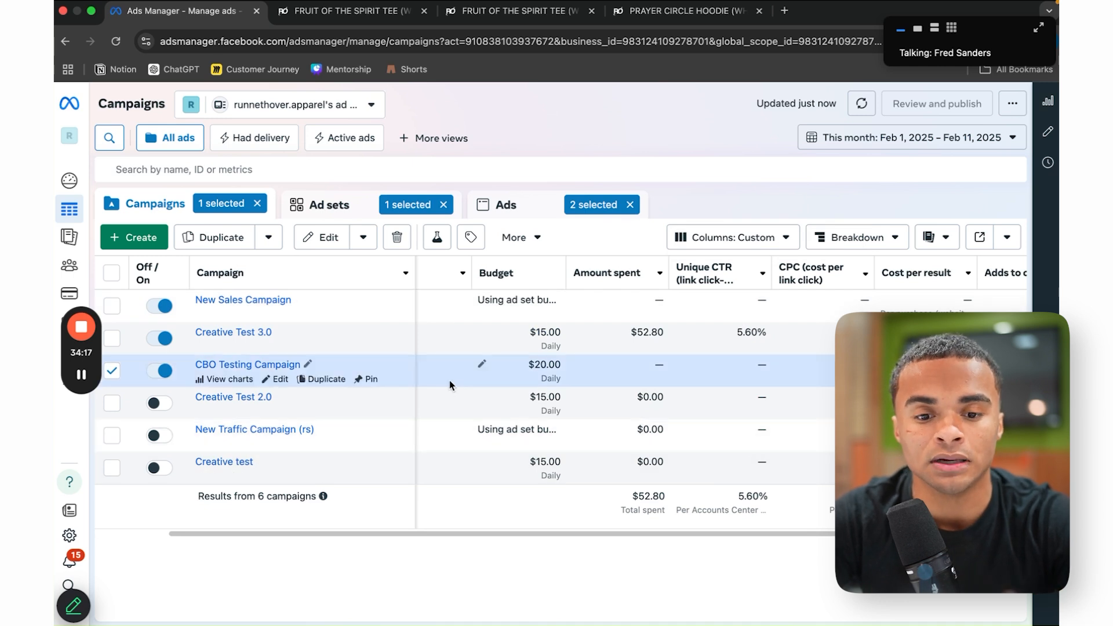
click(293, 365)
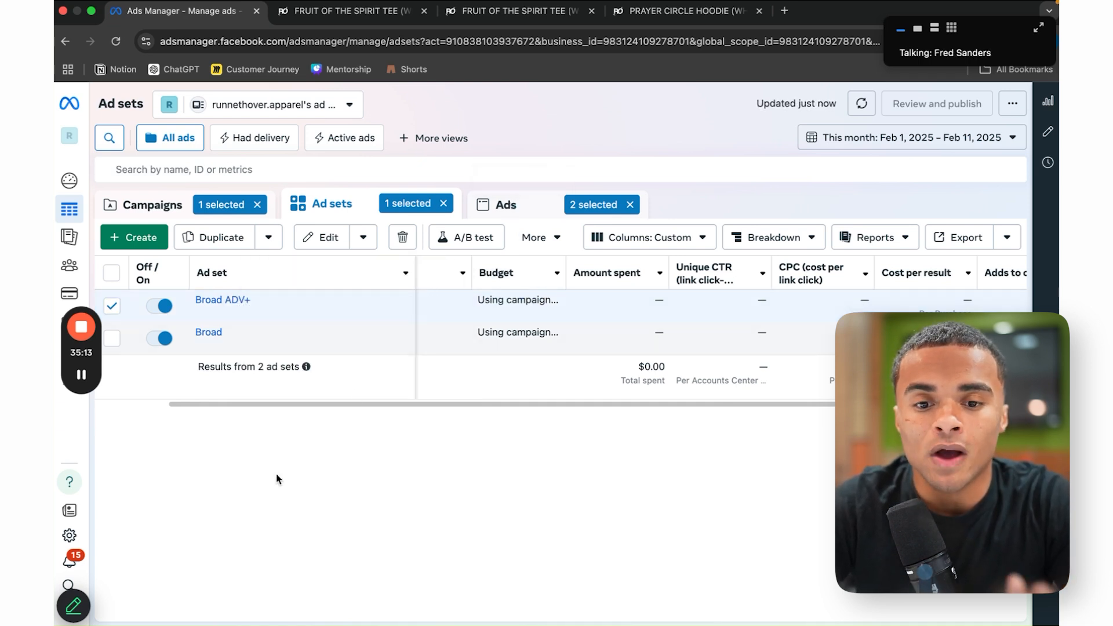
Step: Show Ad 1 and Ad 2 on the Ads tab and review their custom column values
click(507, 204)
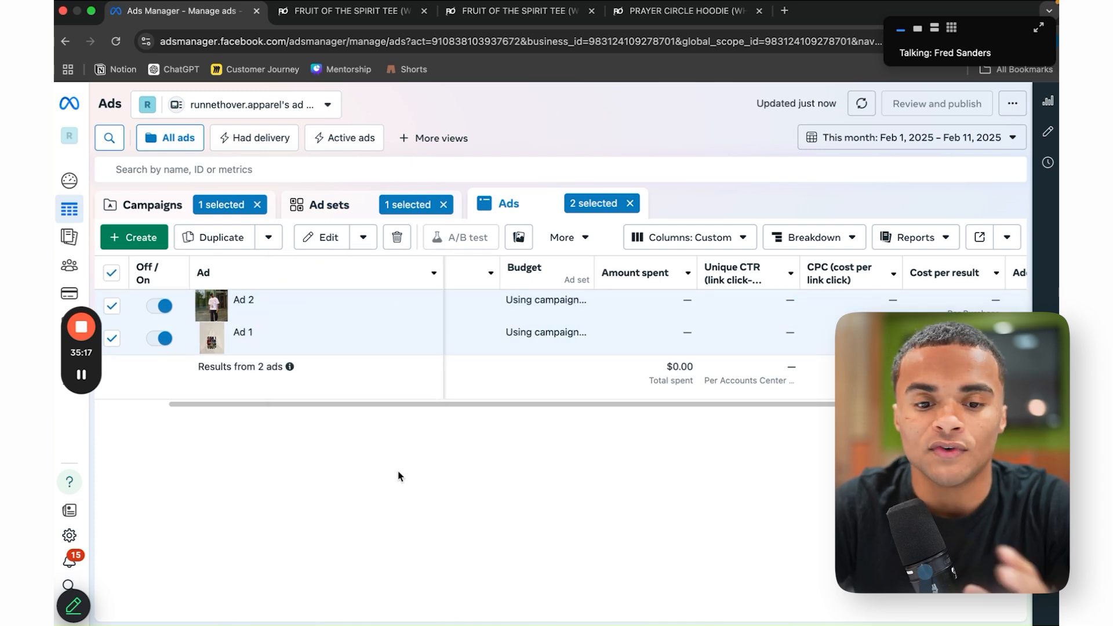
scroll(817, 335, right, 3)
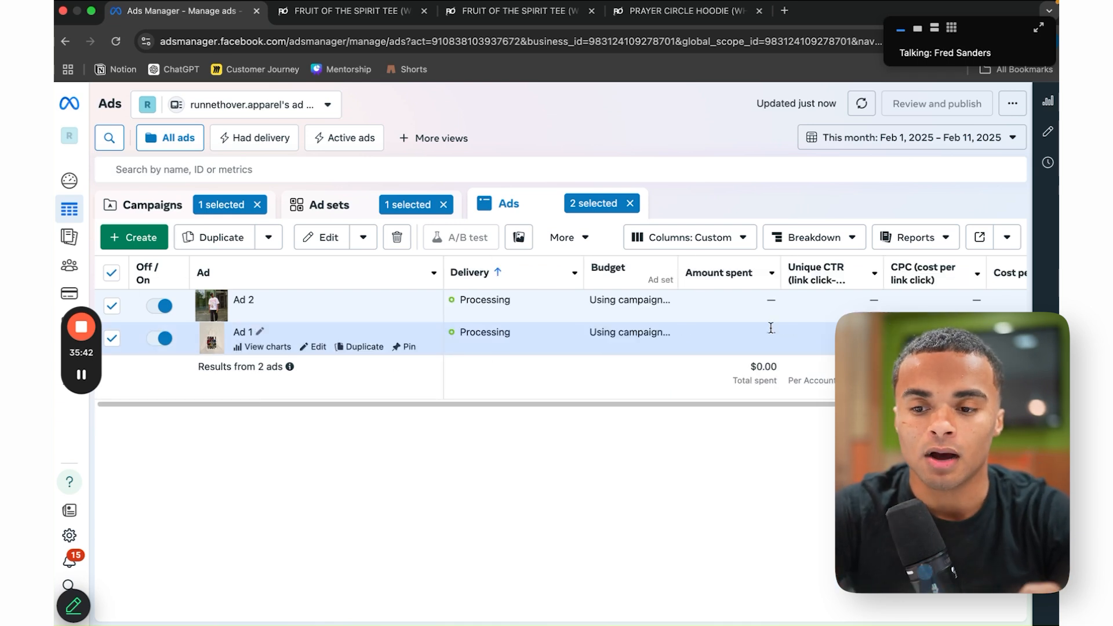
scroll(771, 328, right, 3)
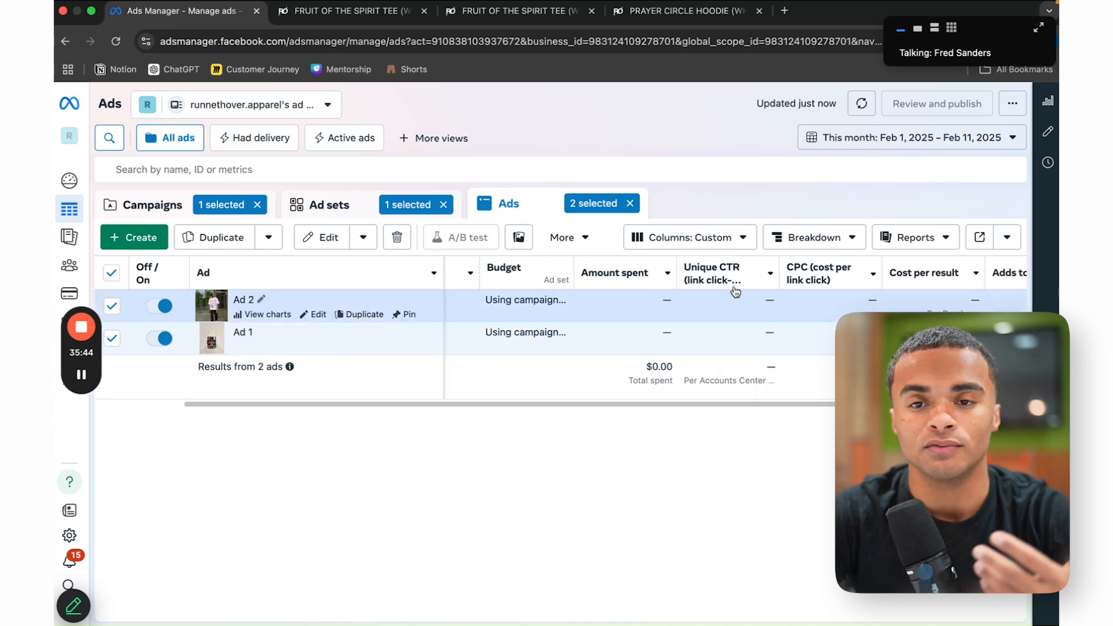
mouse_move(737, 278)
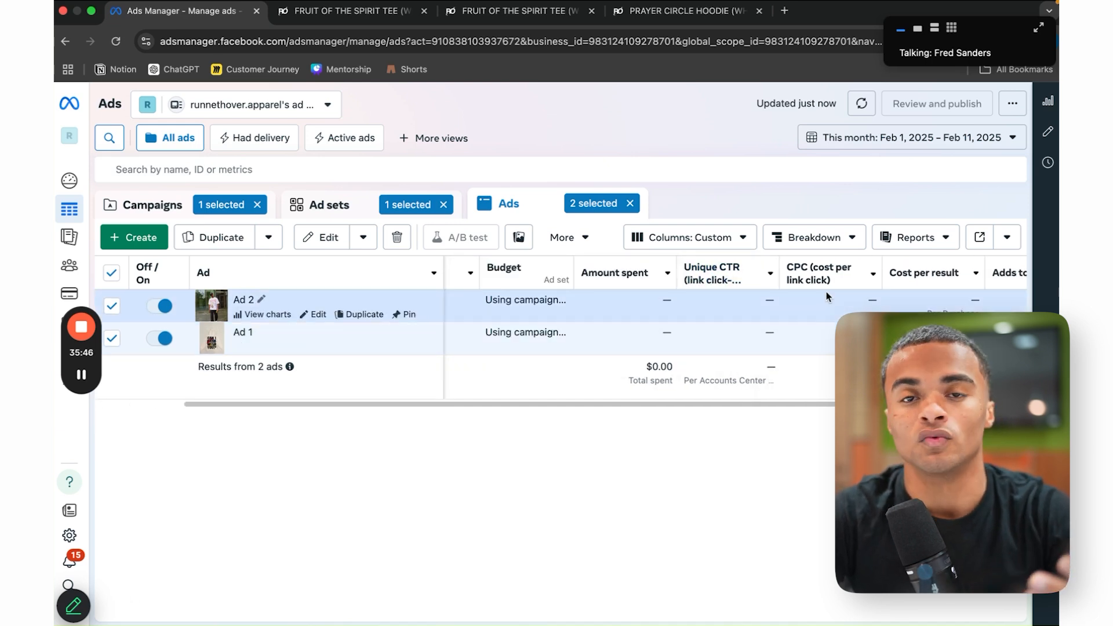
mouse_move(826, 291)
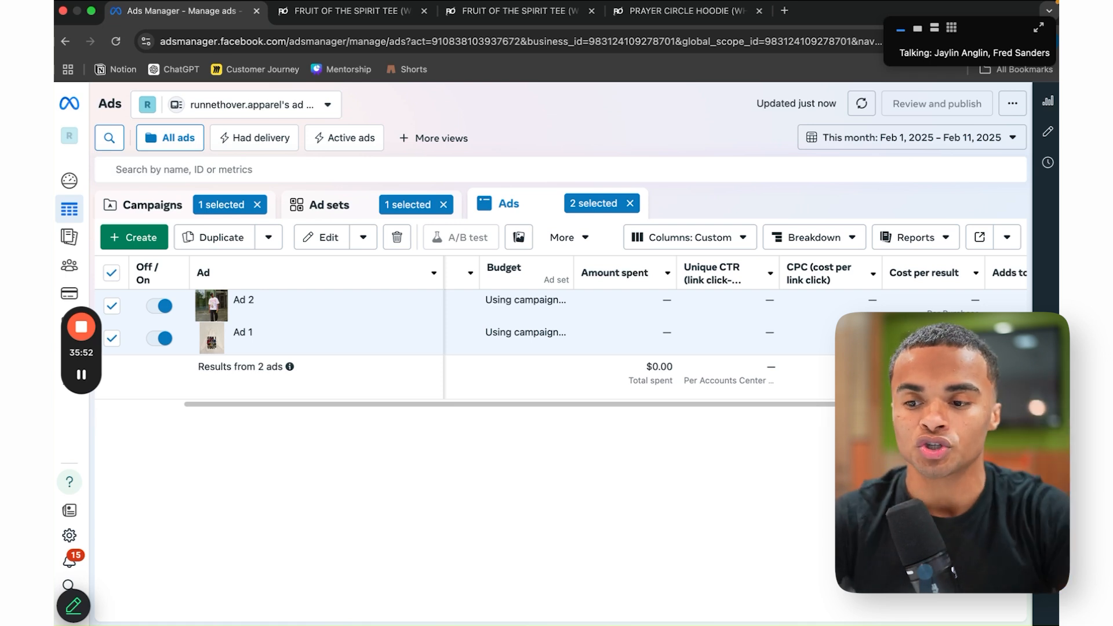
scroll(856, 365, right, 2)
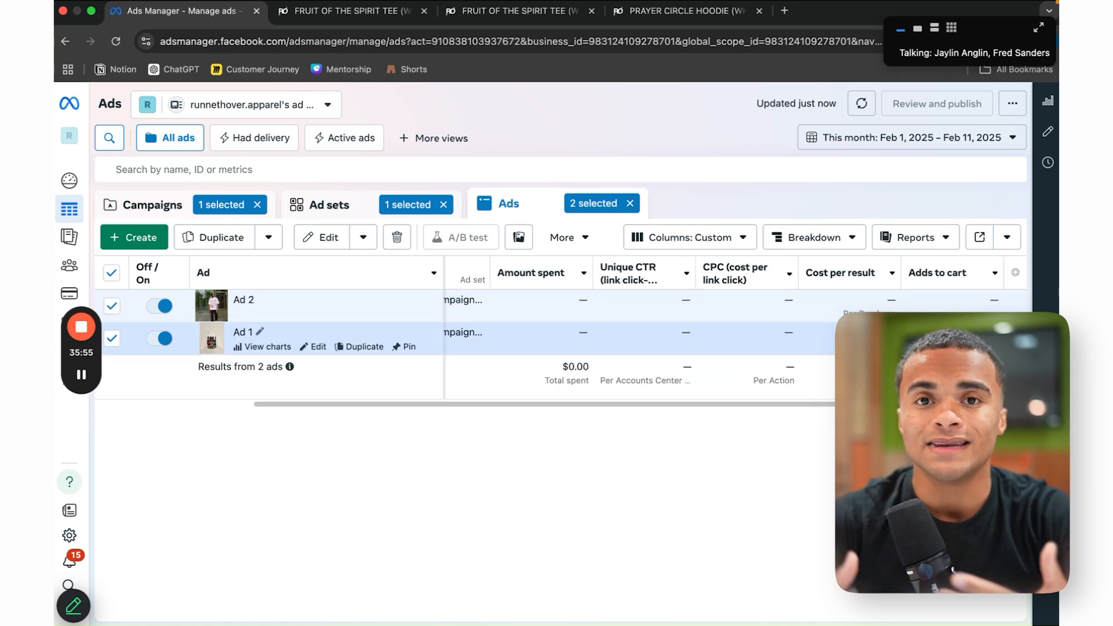